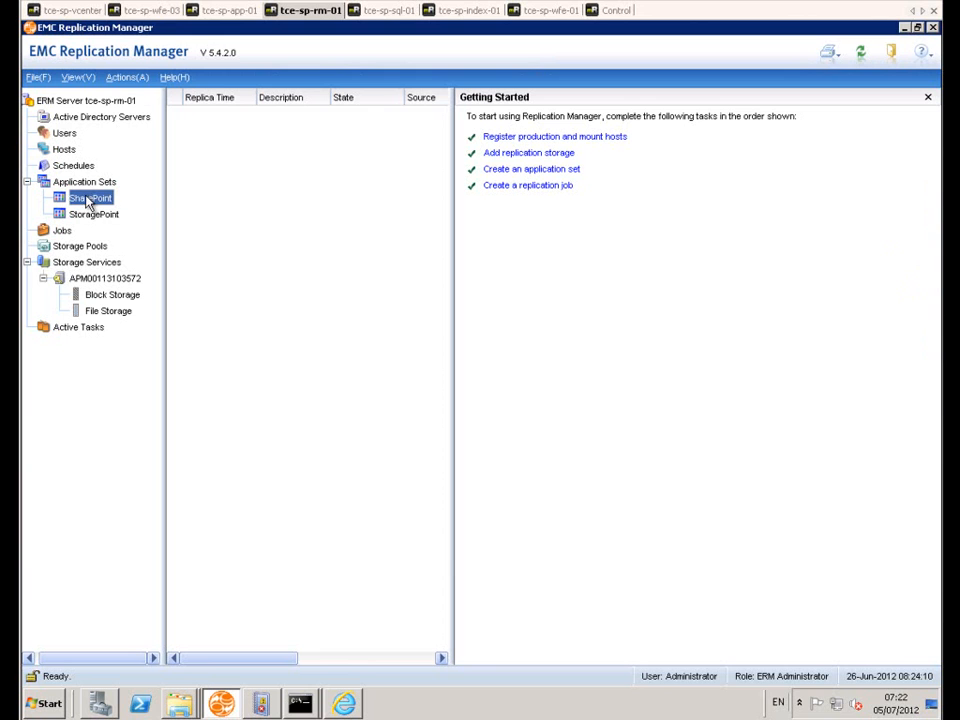
Step: Review the databases and components included in the SharePoint application set, leaving its properties unsaved
right_click(88, 205)
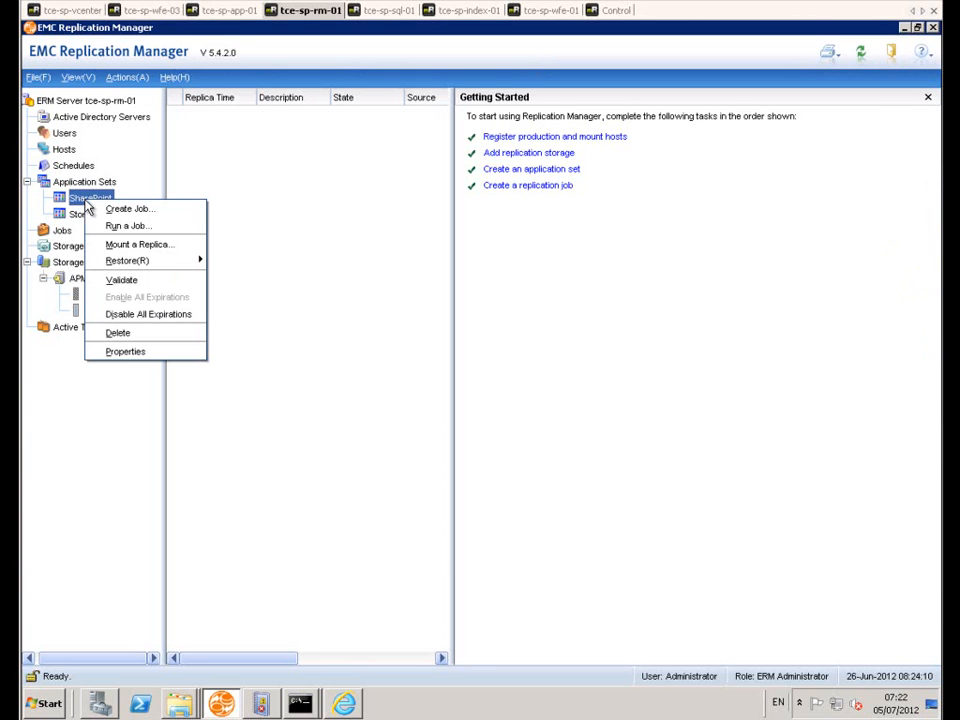
left_click(114, 351)
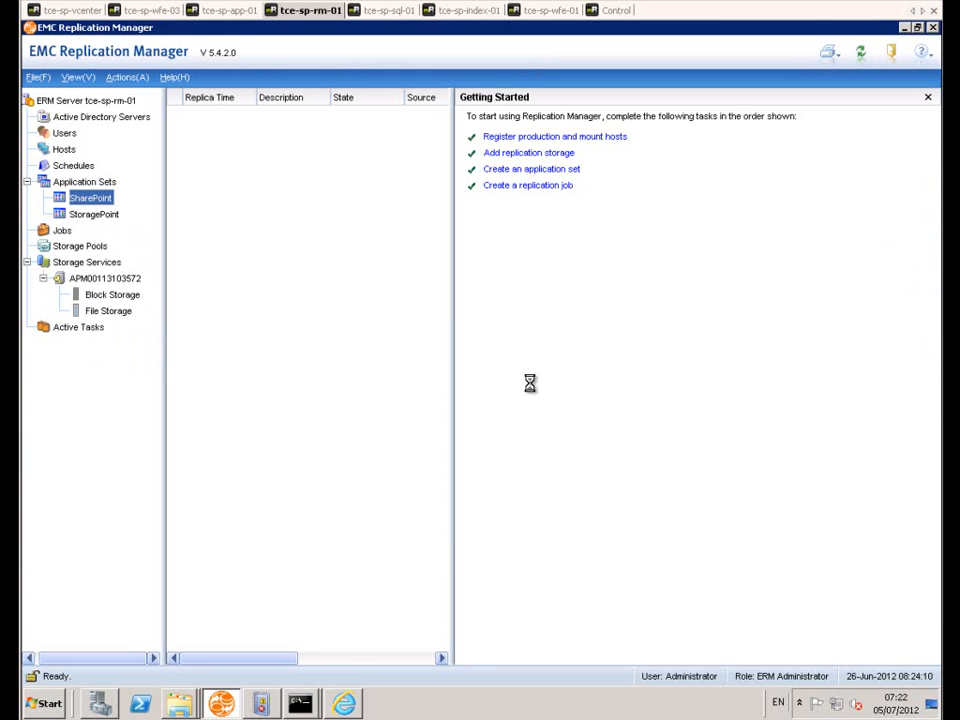
left_click(360, 240)
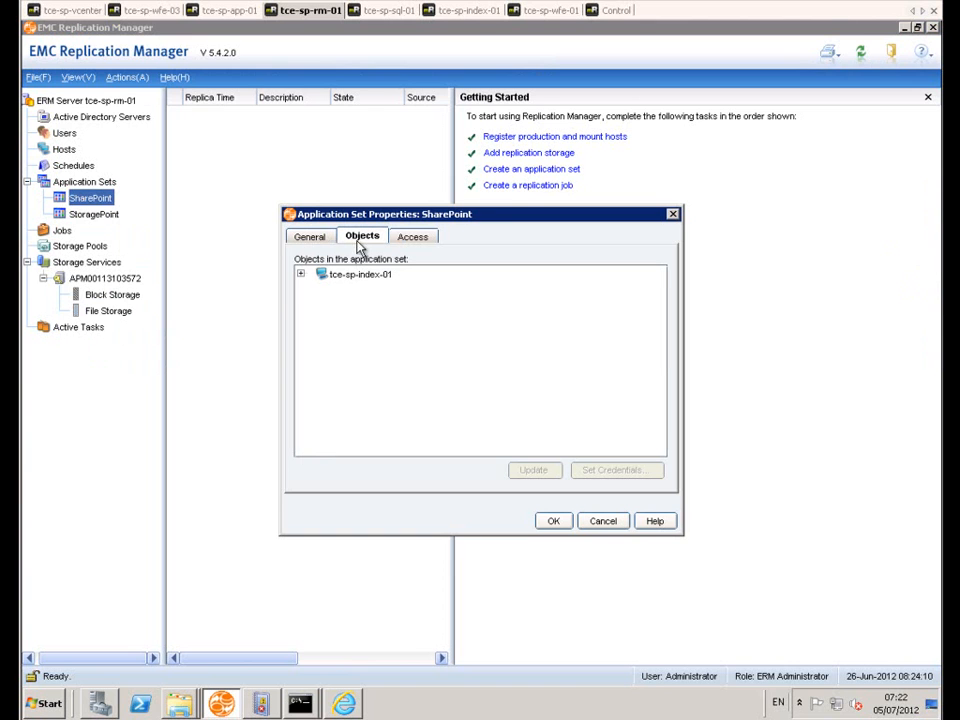
left_click(334, 303)
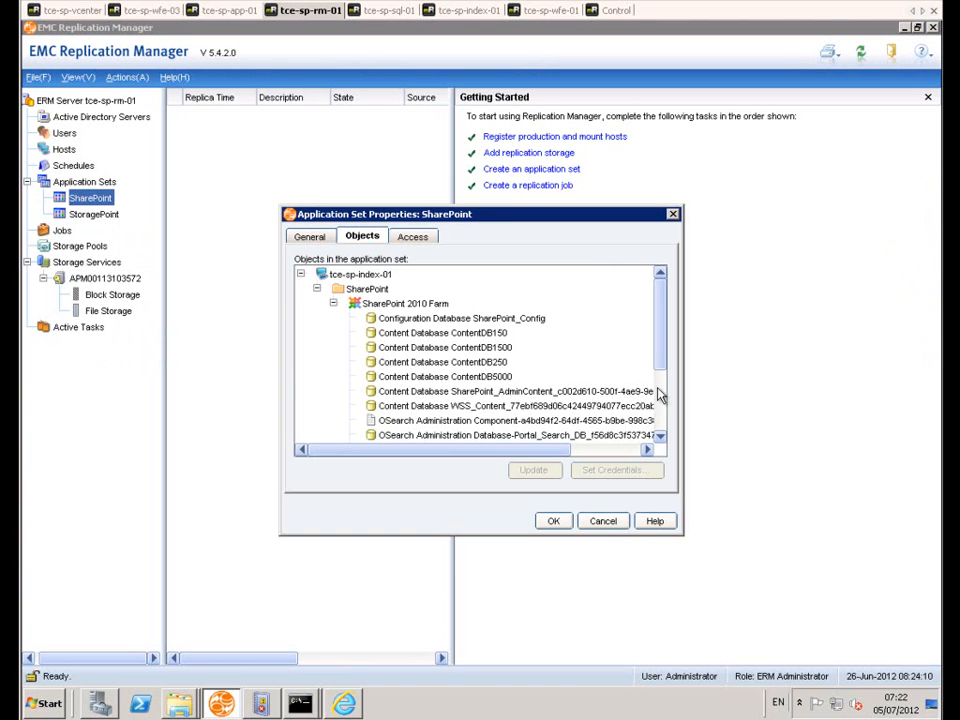
left_click_drag(662, 343, 648, 298)
left_click(604, 521)
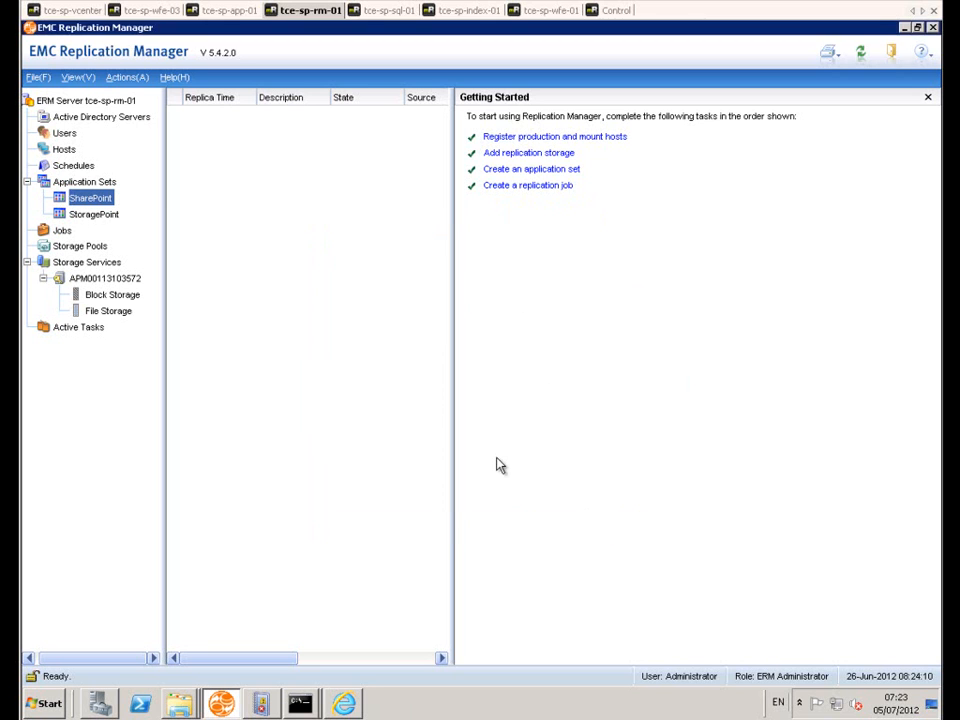
Step: Inspect the objects of the StoragePoint application set, expanding its StoragePoint user database, and leave its properties unsaved
right_click(90, 222)
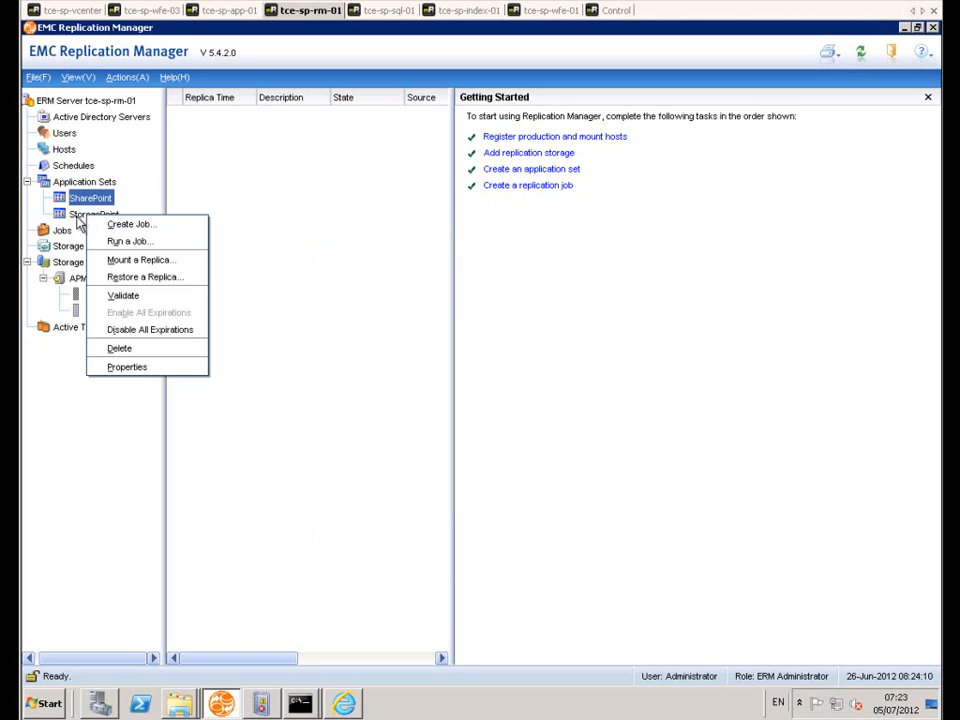
key("Escape")
right_click(88, 225)
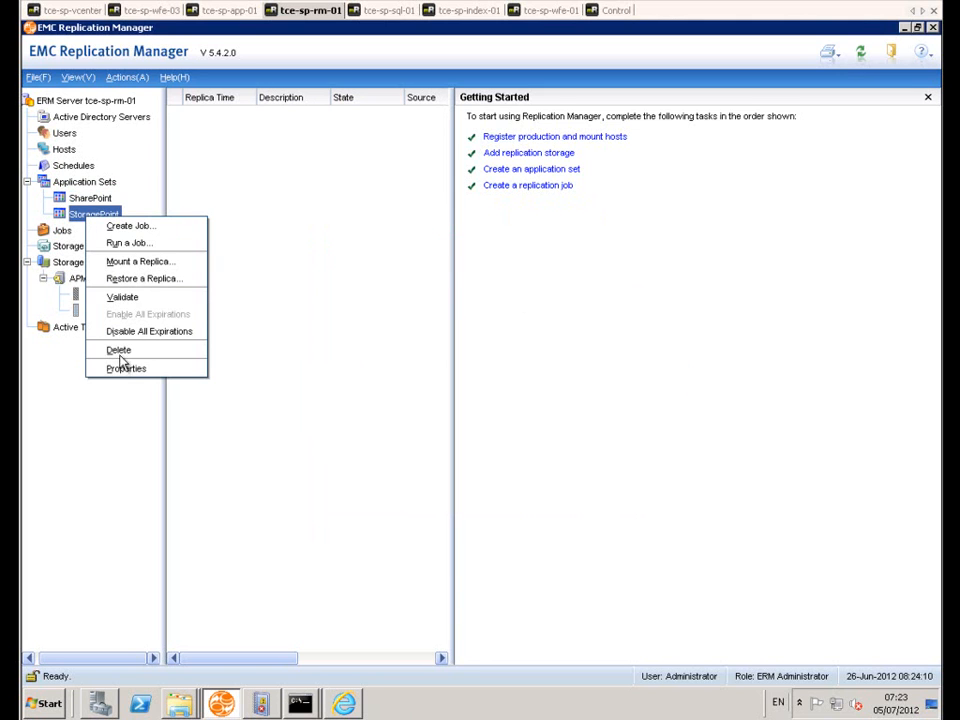
left_click(120, 367)
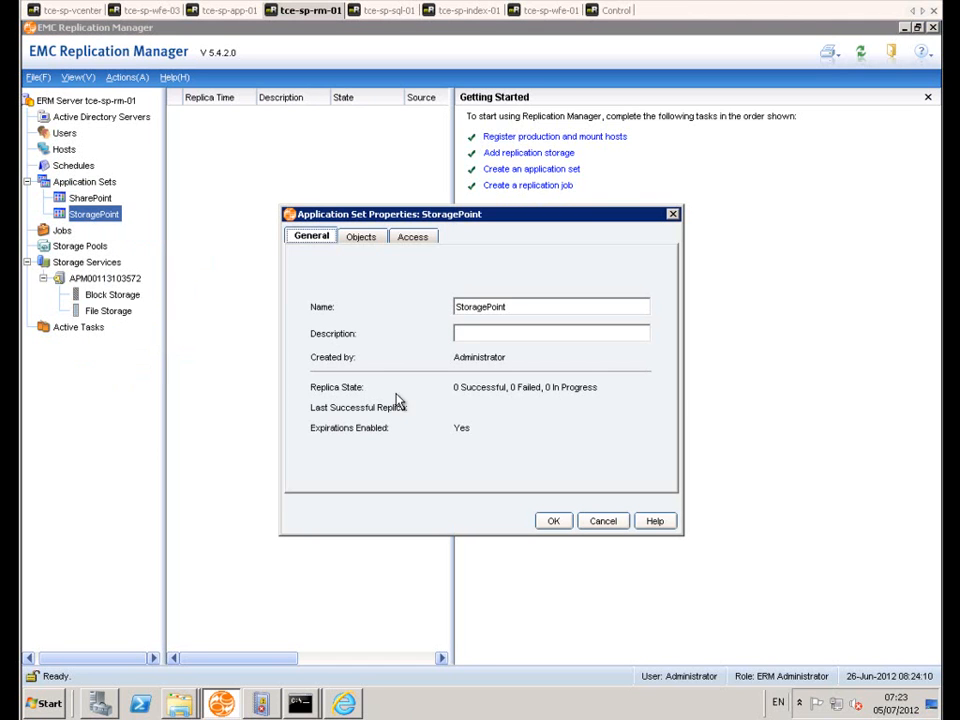
left_click(413, 238)
left_click(361, 238)
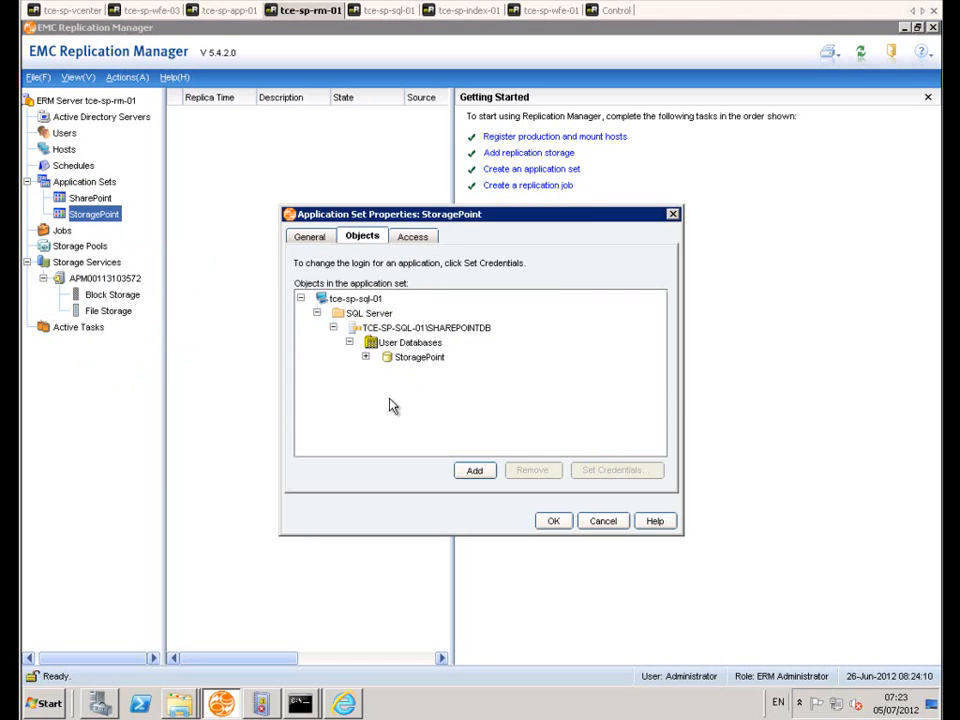
left_click(414, 357)
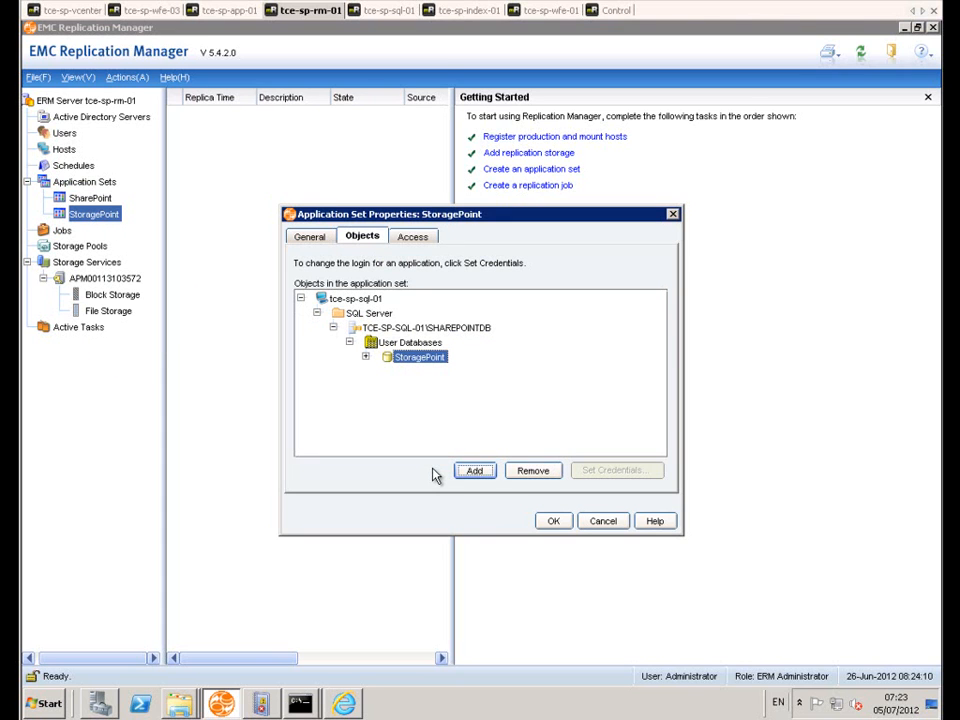
left_click(365, 357)
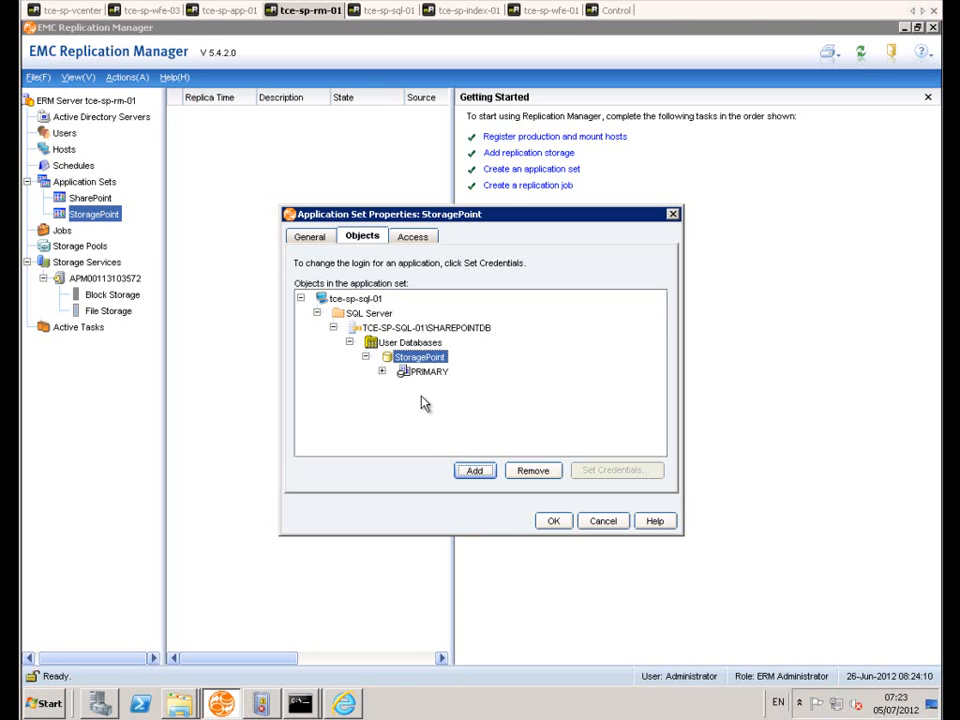
left_click(603, 523)
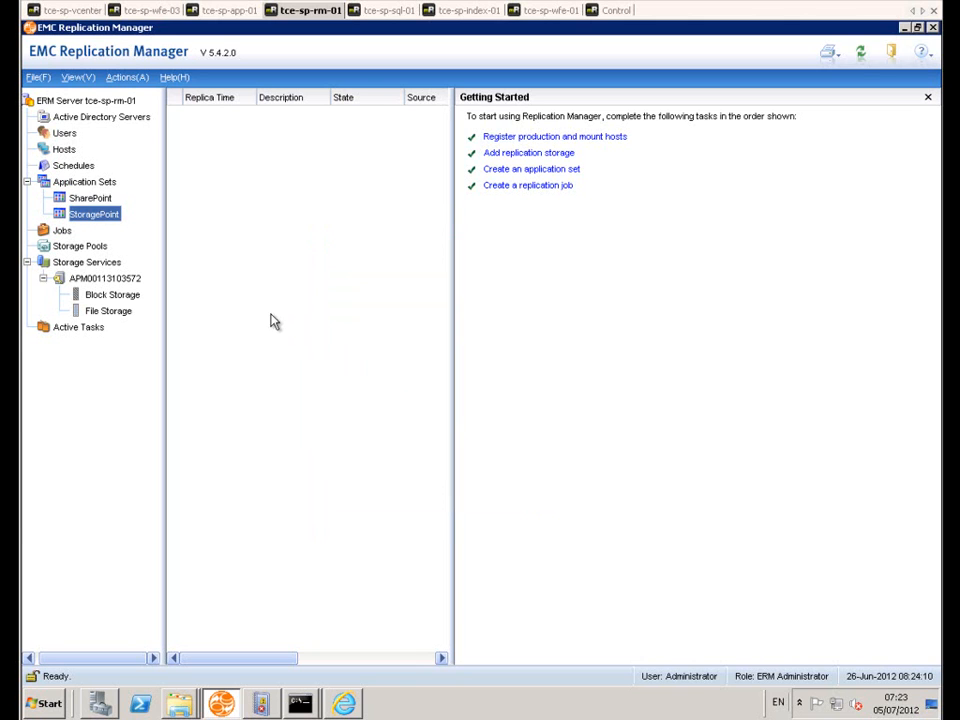
Step: Open the properties of SharePoint-Job and review its startup, mount and replication settings
left_click(62, 232)
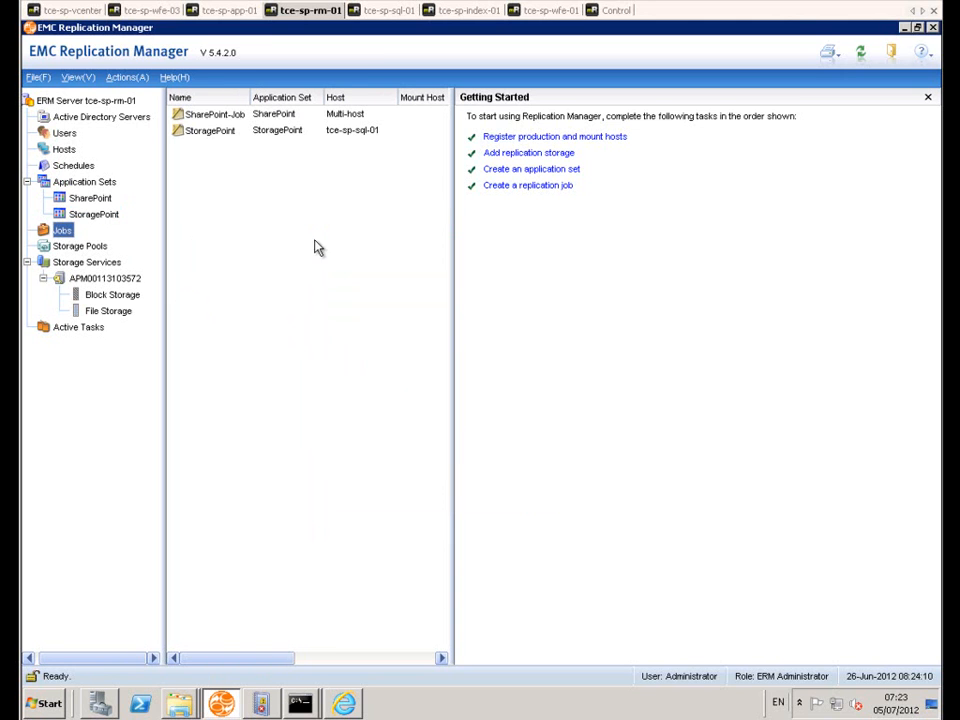
right_click(215, 114)
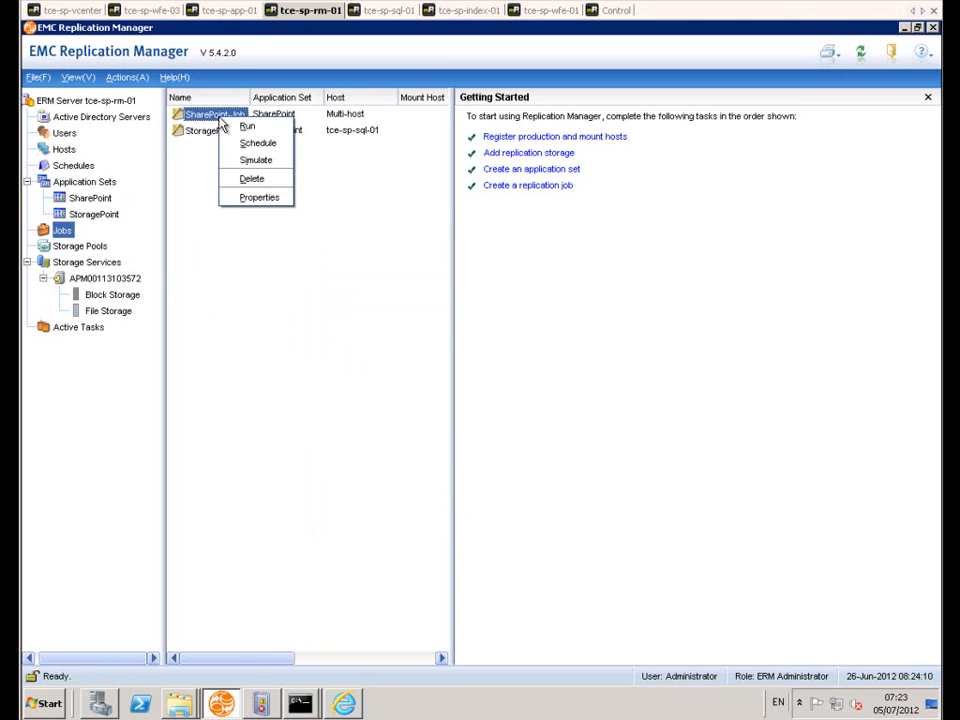
left_click(259, 197)
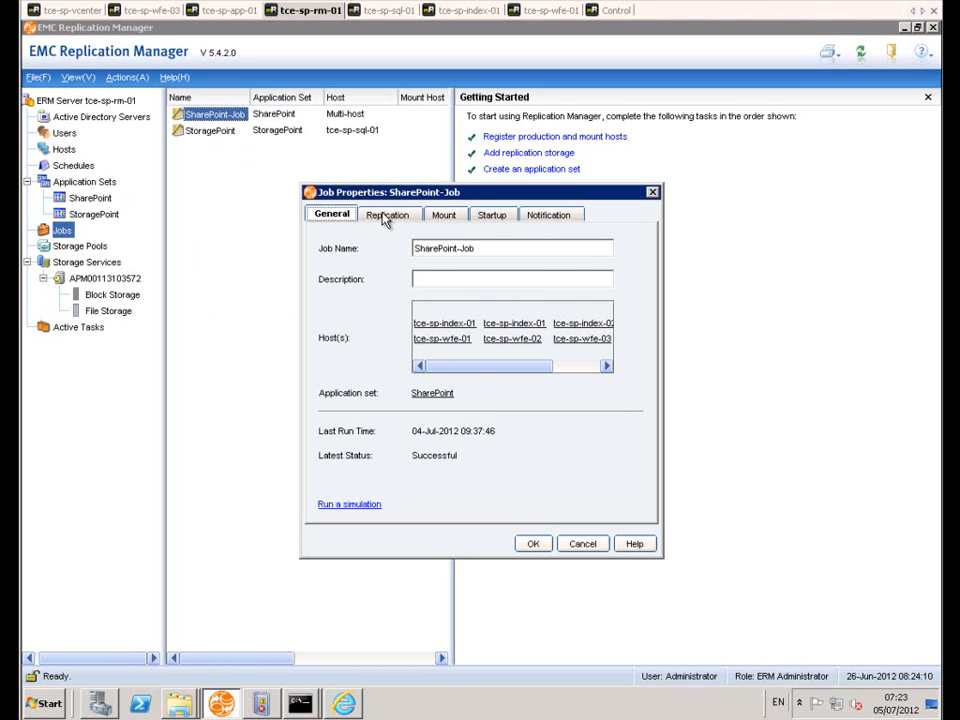
left_click(494, 216)
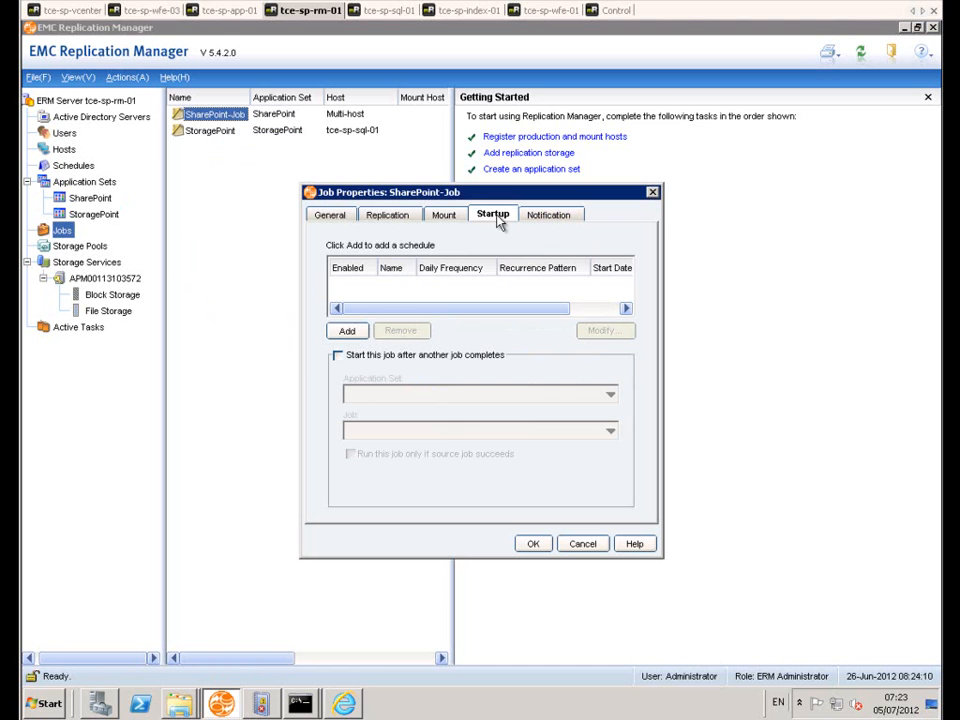
left_click(445, 216)
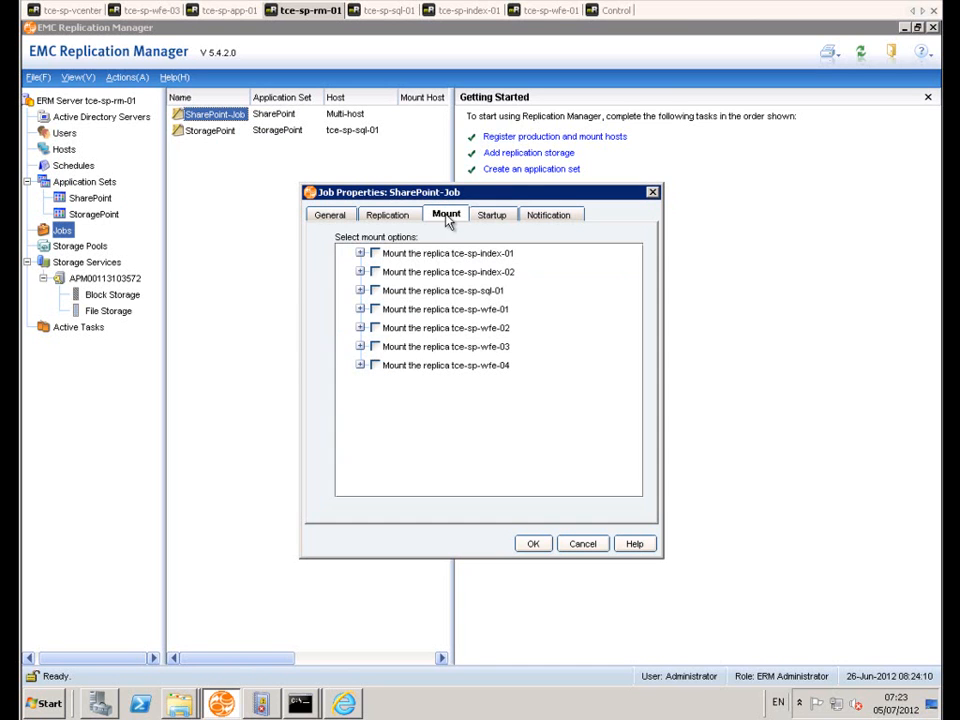
left_click(386, 214)
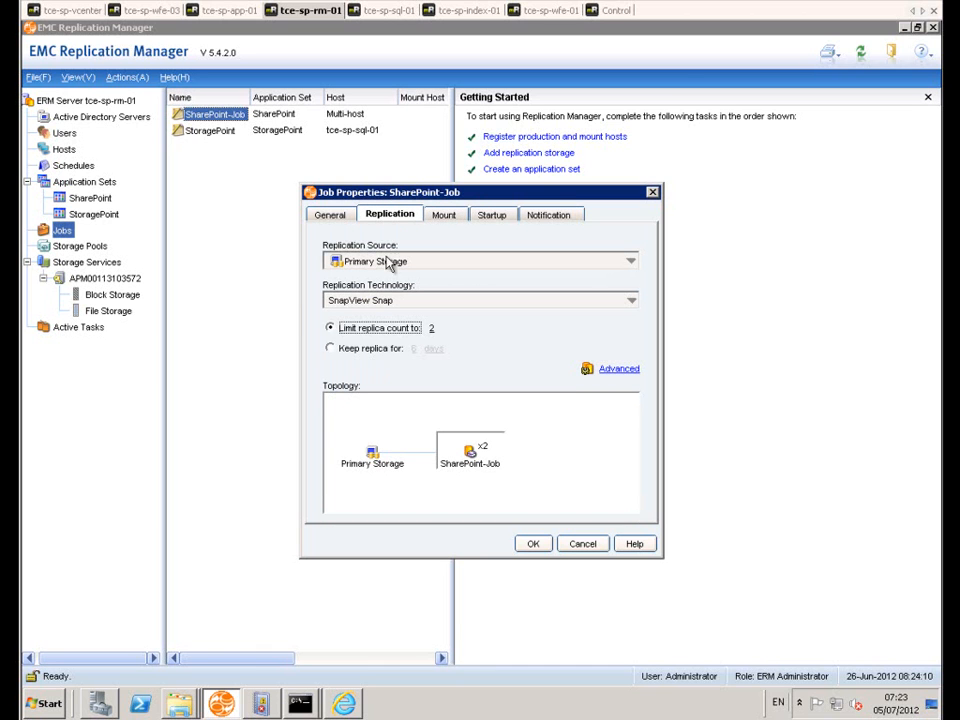
Step: Examine SharePoint-Job's advanced replication settings, including the per-host scripts run before/after replication, and leave the job properties unsaved
left_click(619, 370)
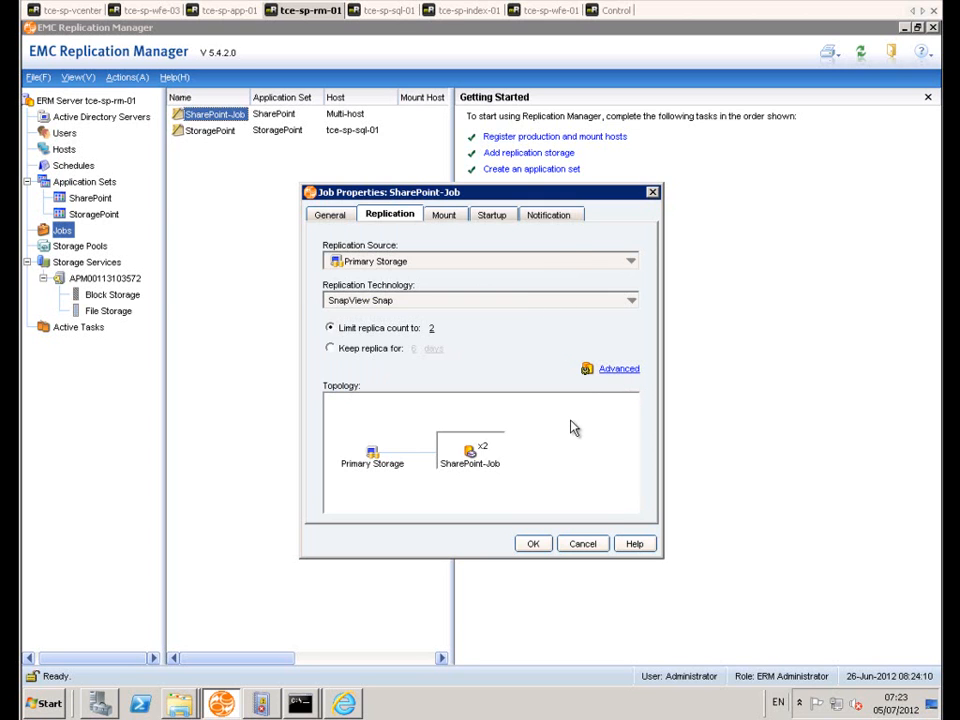
left_click(359, 246)
left_click(359, 230)
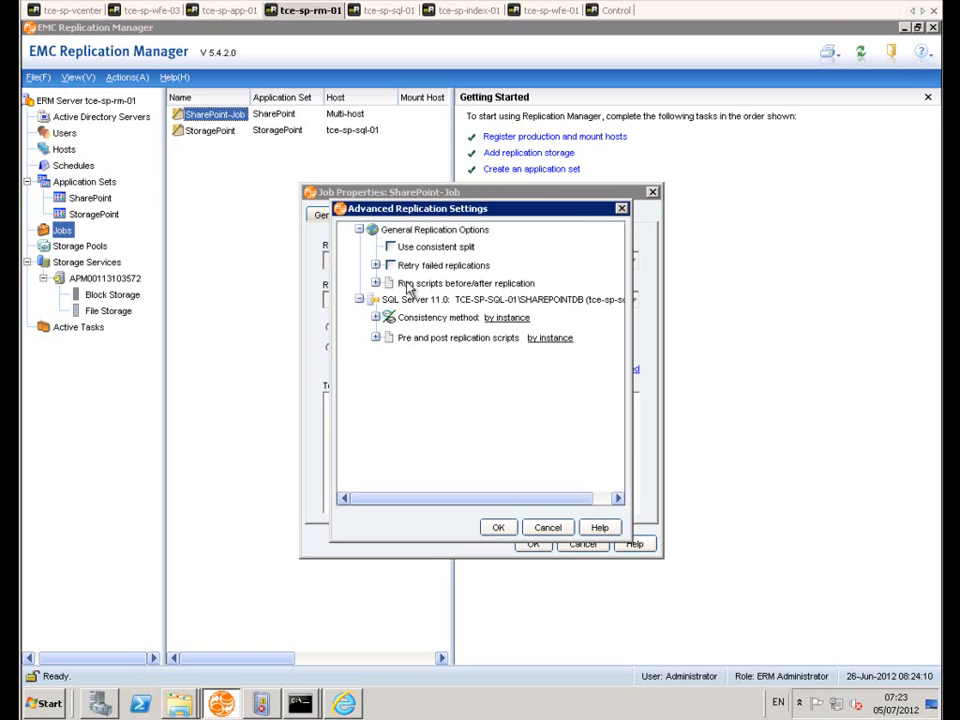
left_click(375, 283)
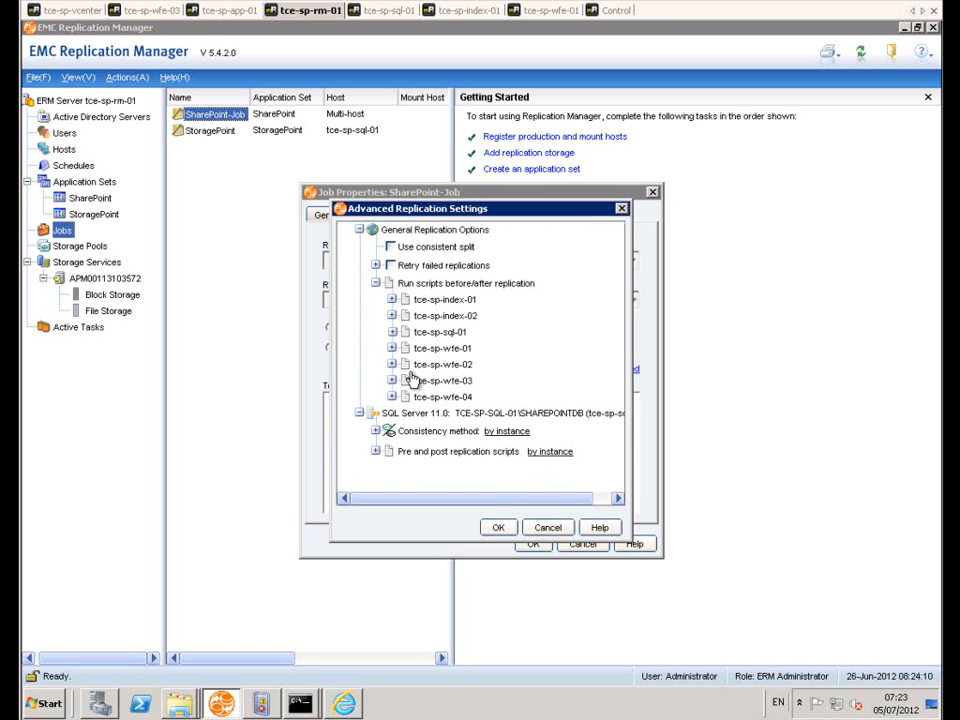
left_click(392, 331)
left_click(546, 530)
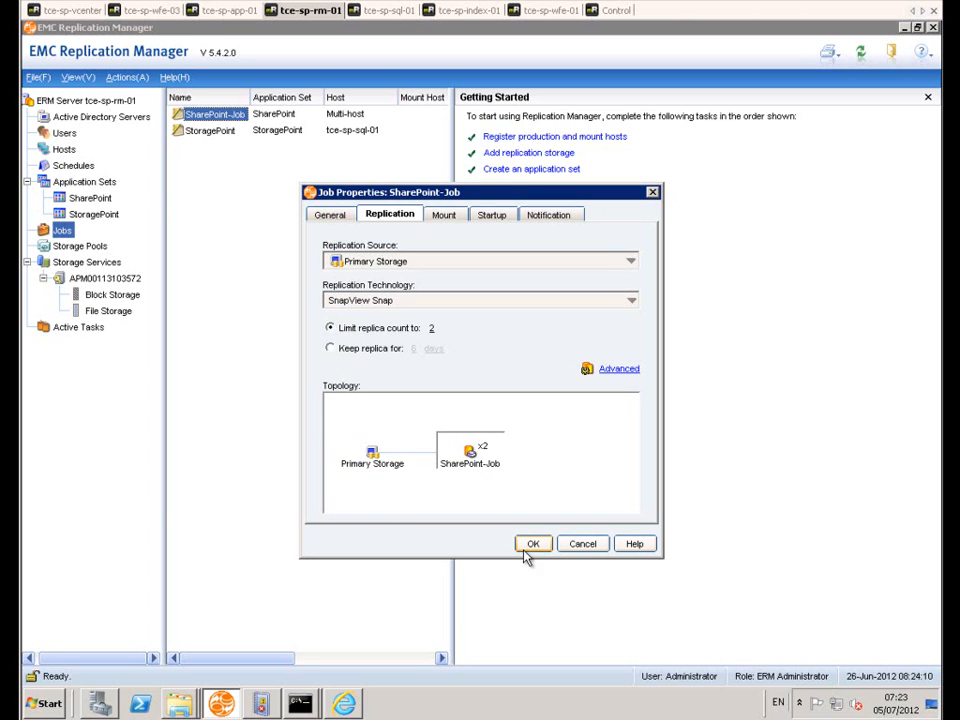
left_click(589, 548)
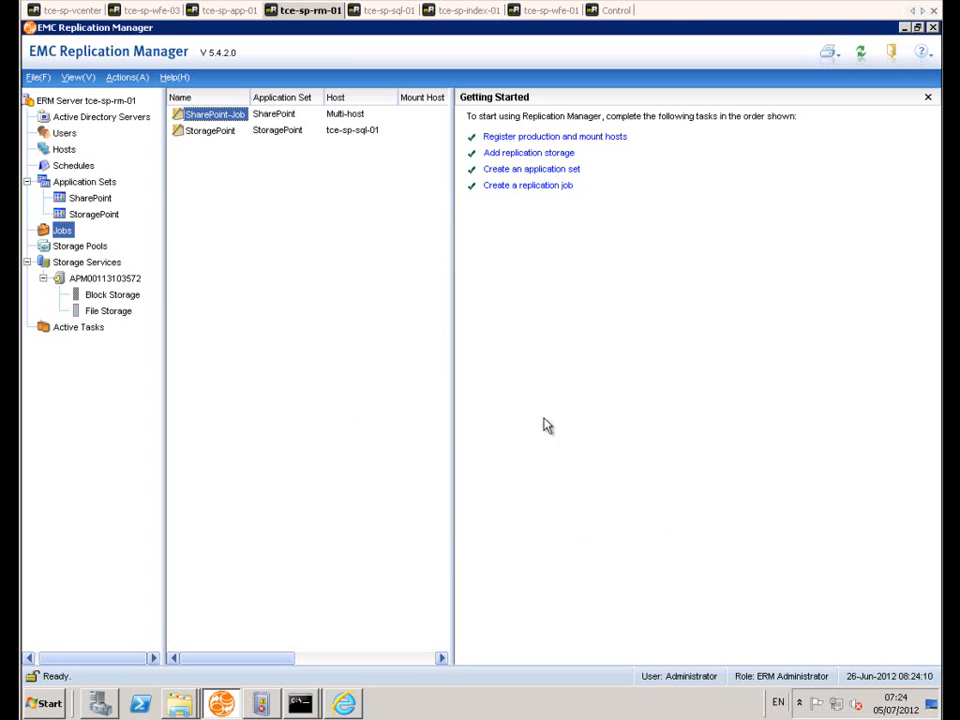
Step: Review the StoragePoint job's startup dependency, replication settings and the scripts it runs before/after replication
left_click(206, 131)
right_click(205, 133)
left_click(240, 213)
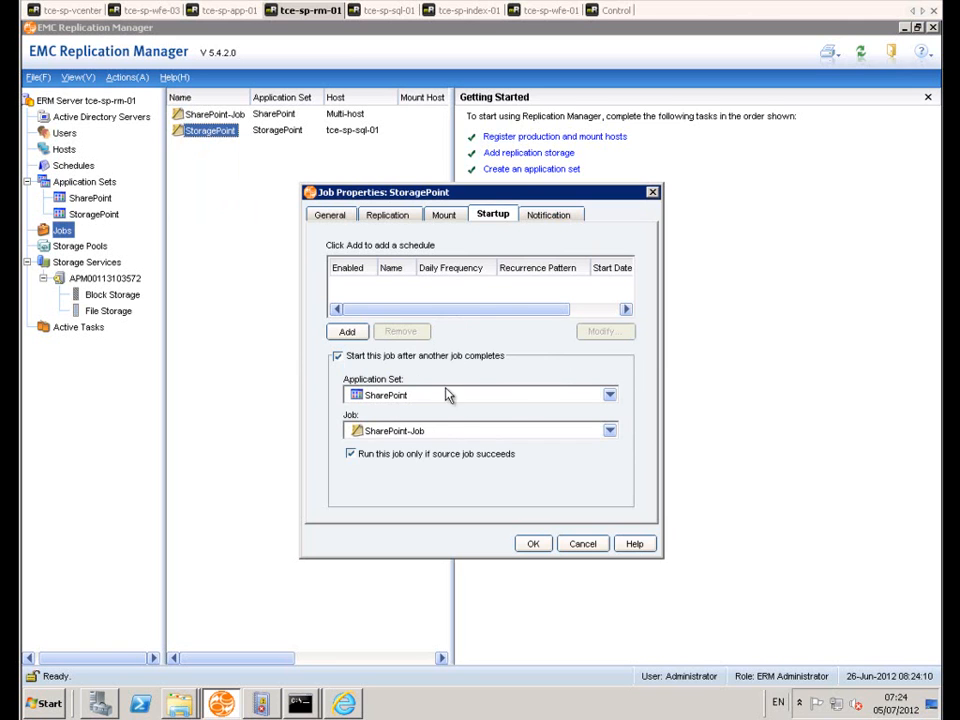
left_click(446, 217)
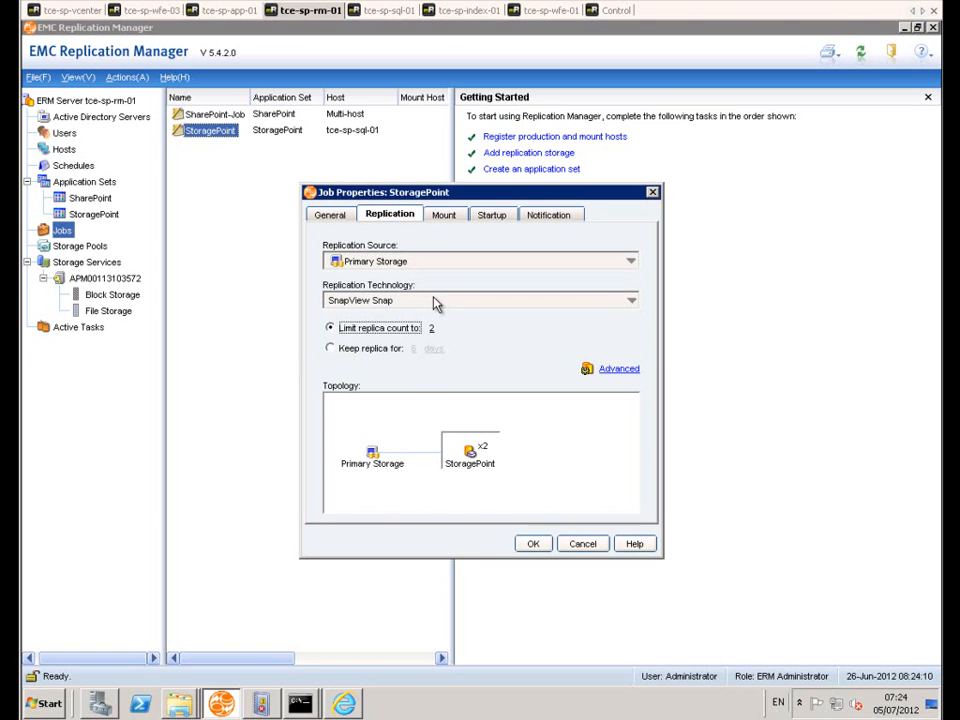
left_click(622, 369)
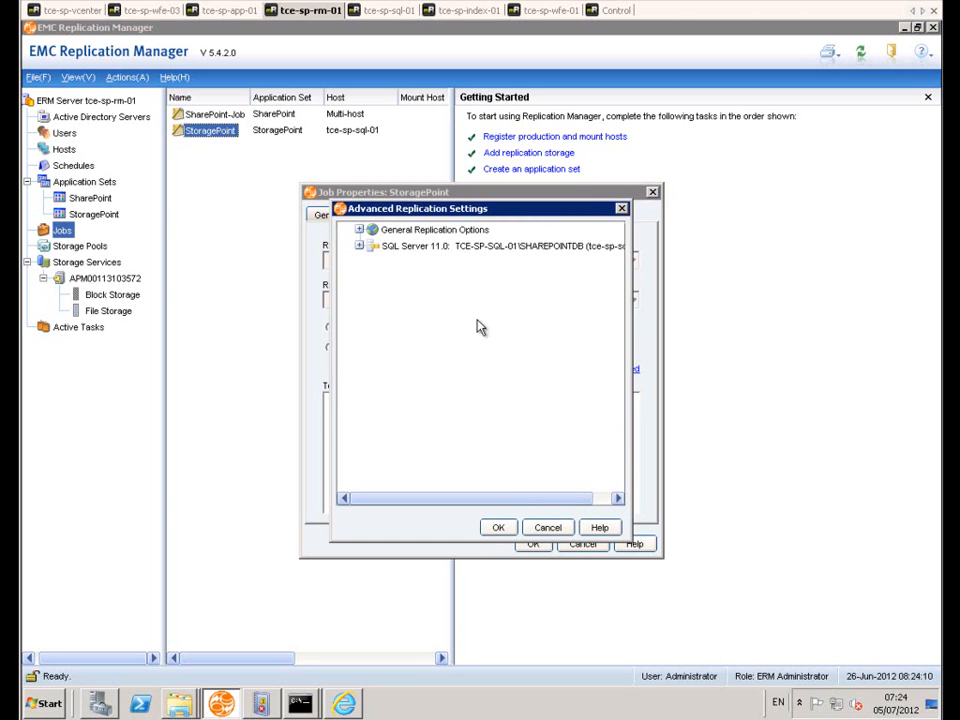
left_click(359, 229)
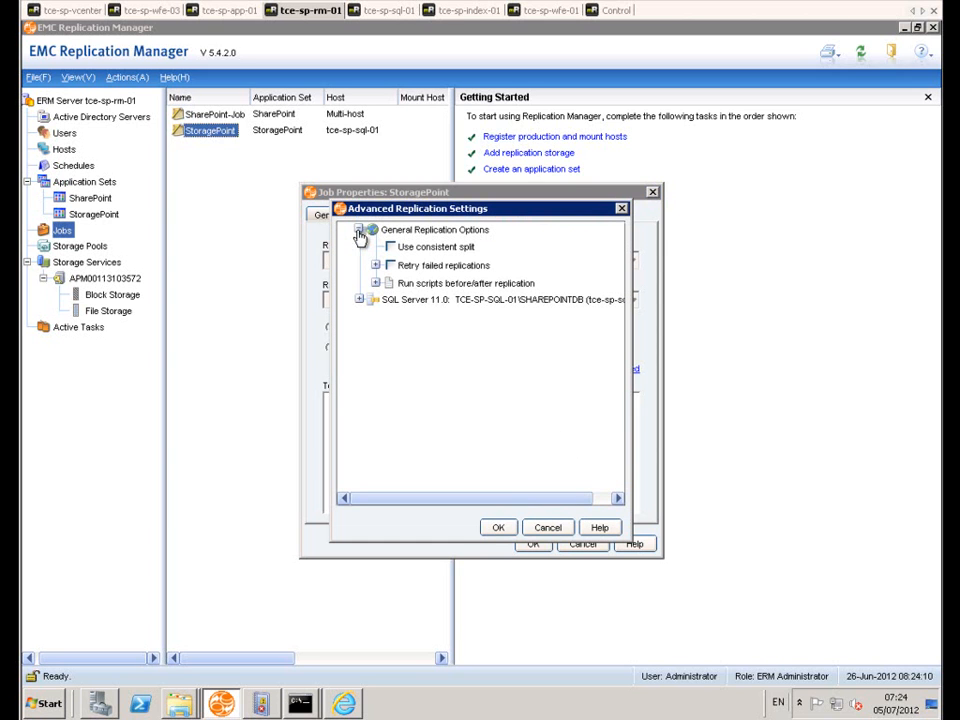
left_click(376, 285)
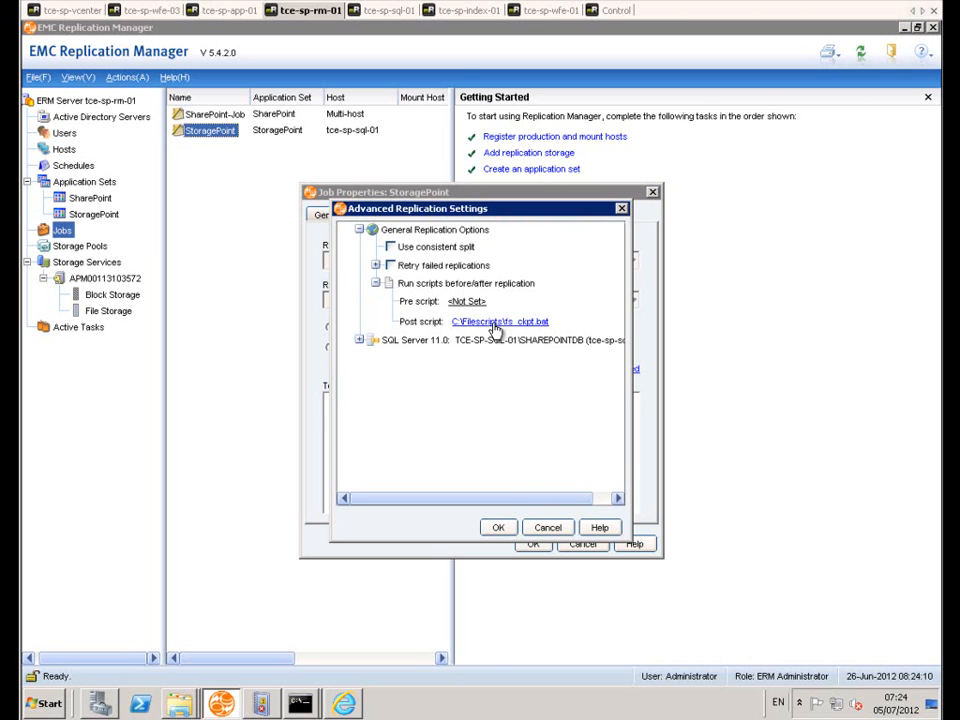
Step: Switch to the tce-sp-sql-01 session, dismiss the finished batch window and sqlshare folder, and examine the fs_ckpt.bat and Filecheck scripts
left_click(383, 10)
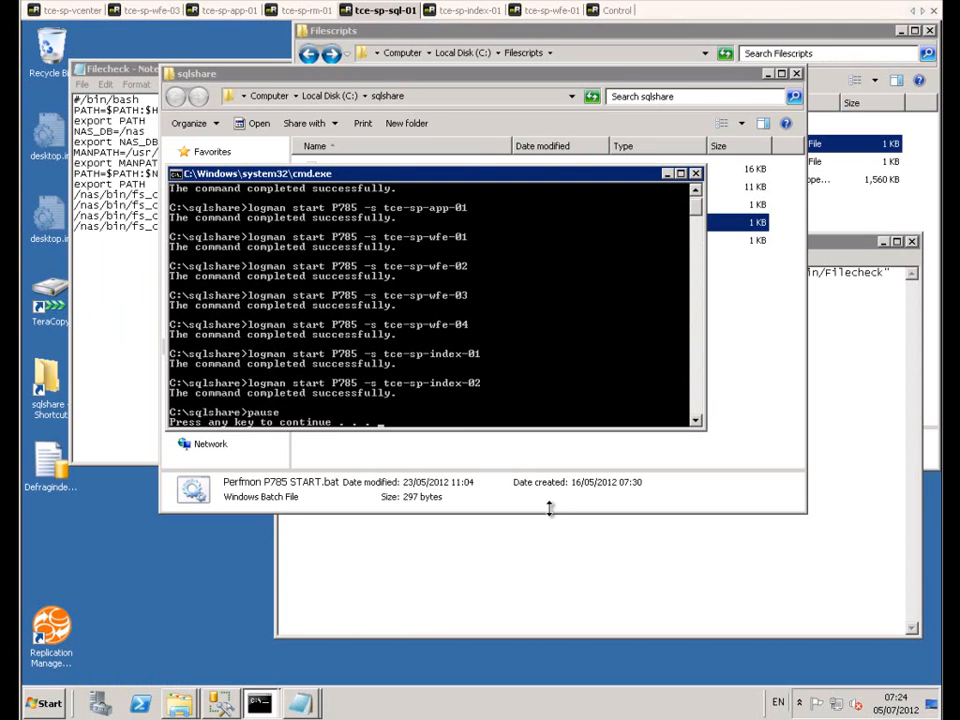
key("Return")
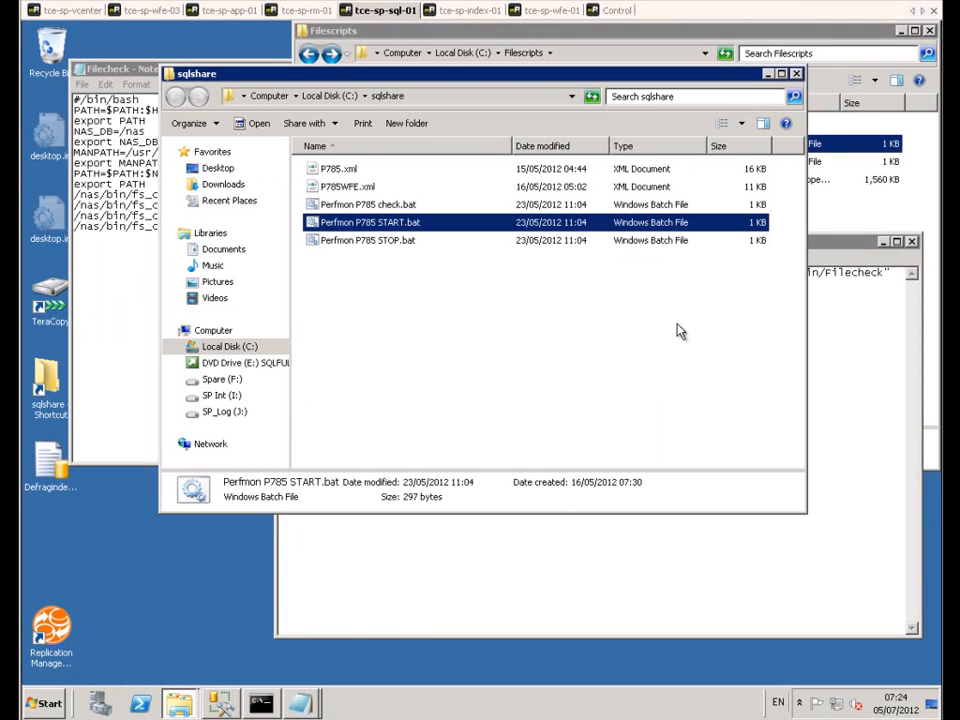
left_click(796, 73)
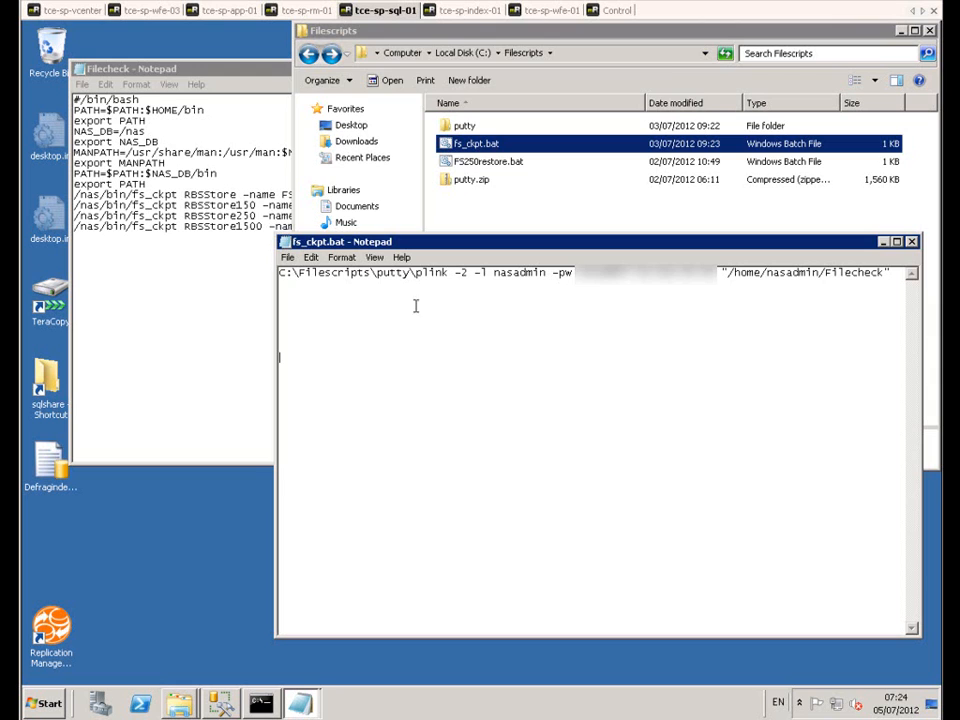
left_click(193, 313)
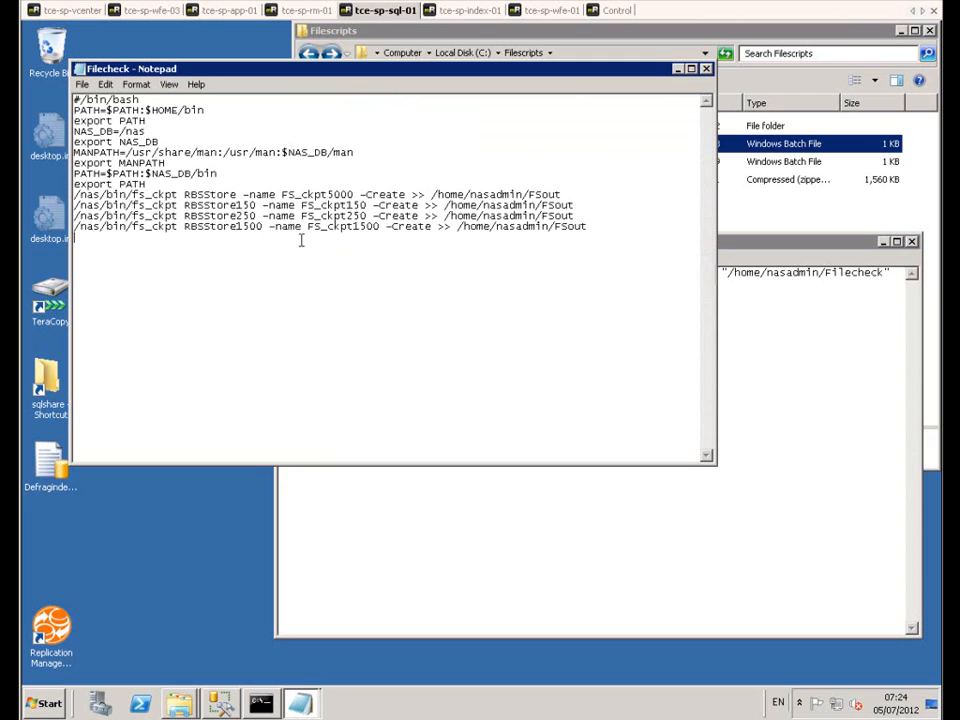
left_click(793, 491)
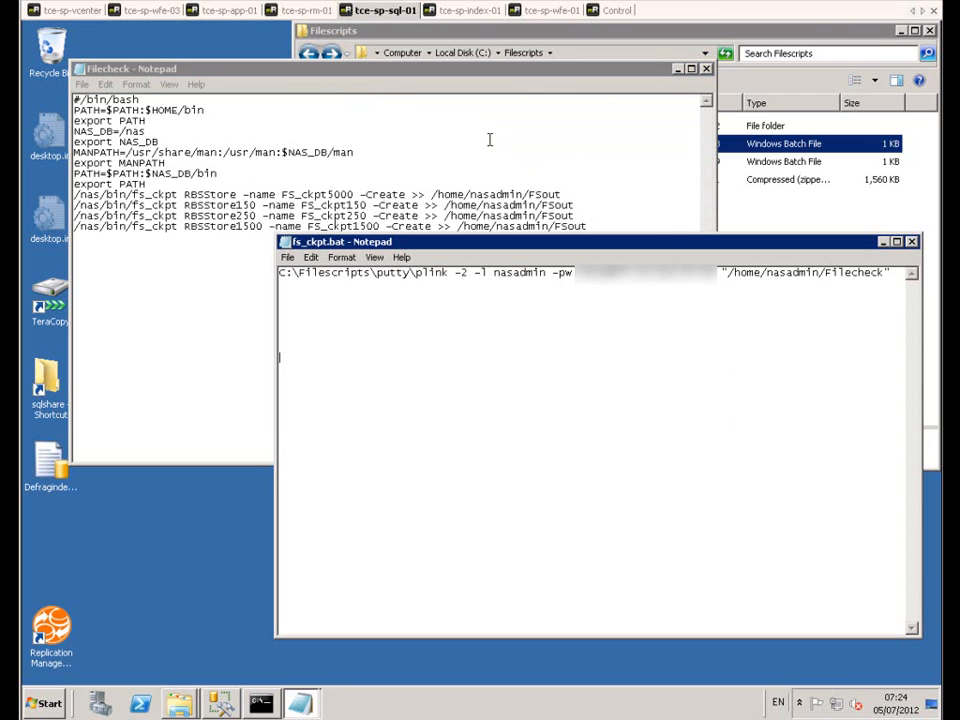
Step: Return to the tce-sp-rm-01 session and close the StoragePoint job's advanced settings and properties without saving
left_click(305, 10)
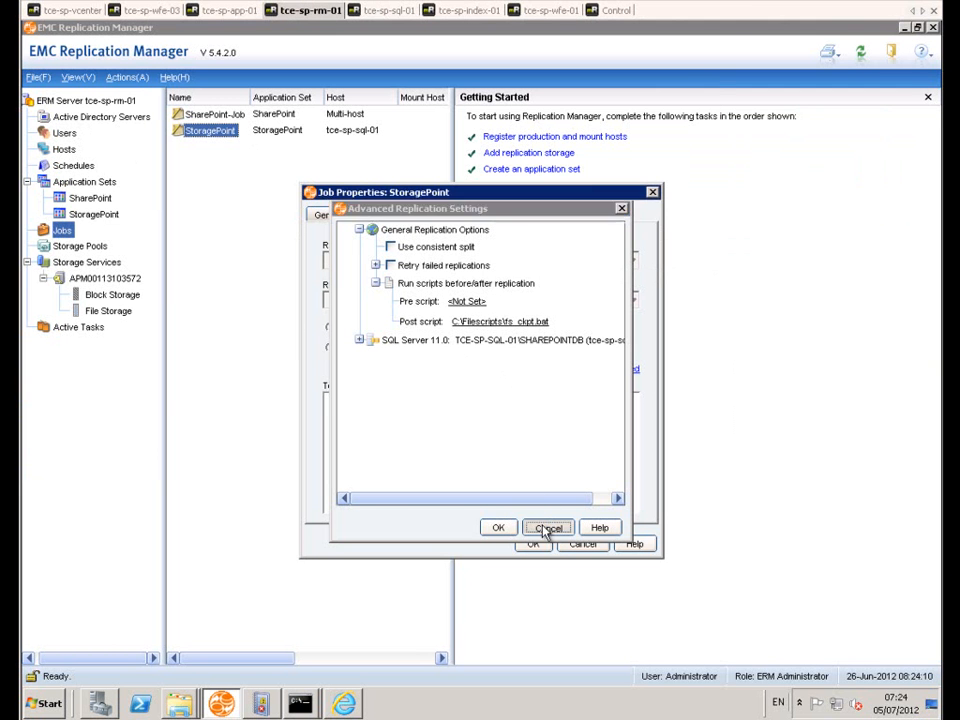
left_click(549, 527)
left_click(583, 545)
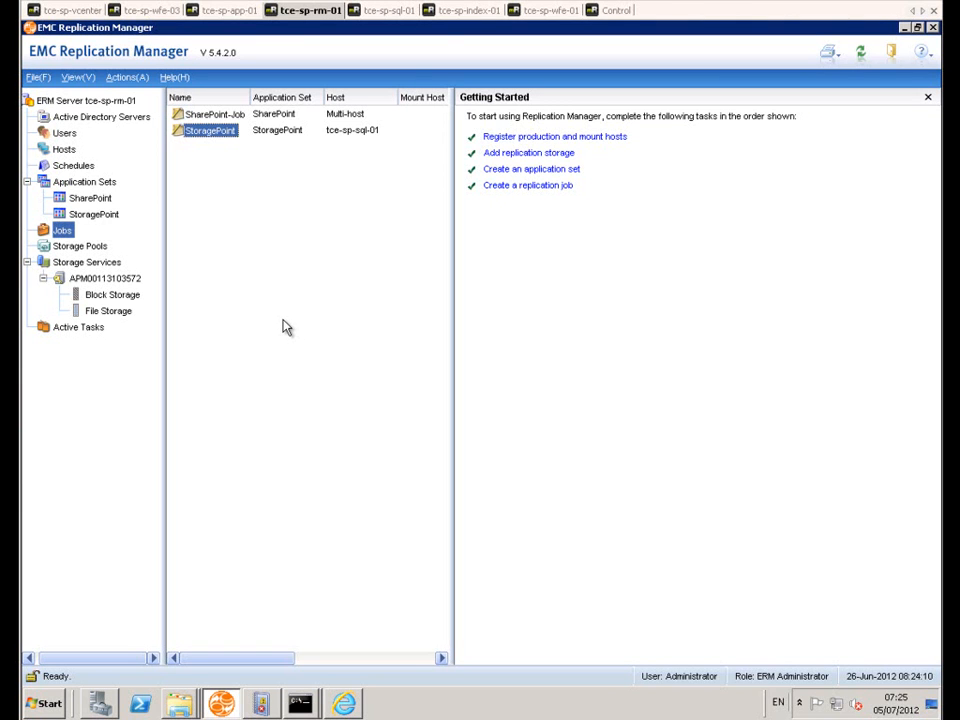
Step: Switch to the tce-sp-index-01 session and create a folder named 11111 in the site1 Documents library
left_click(467, 12)
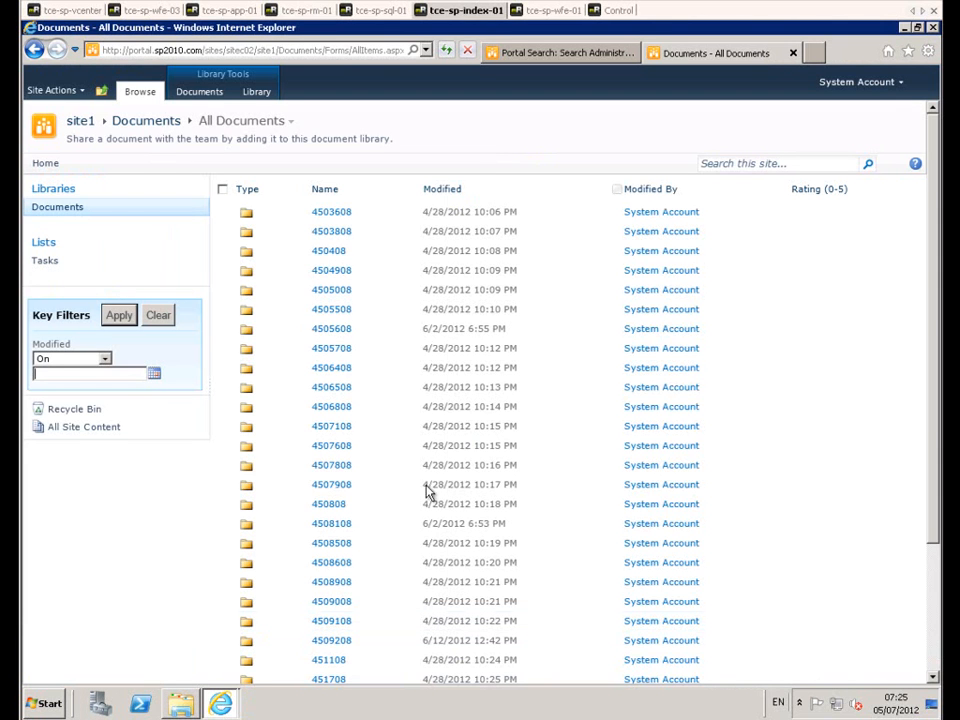
left_click(196, 97)
left_click(155, 155)
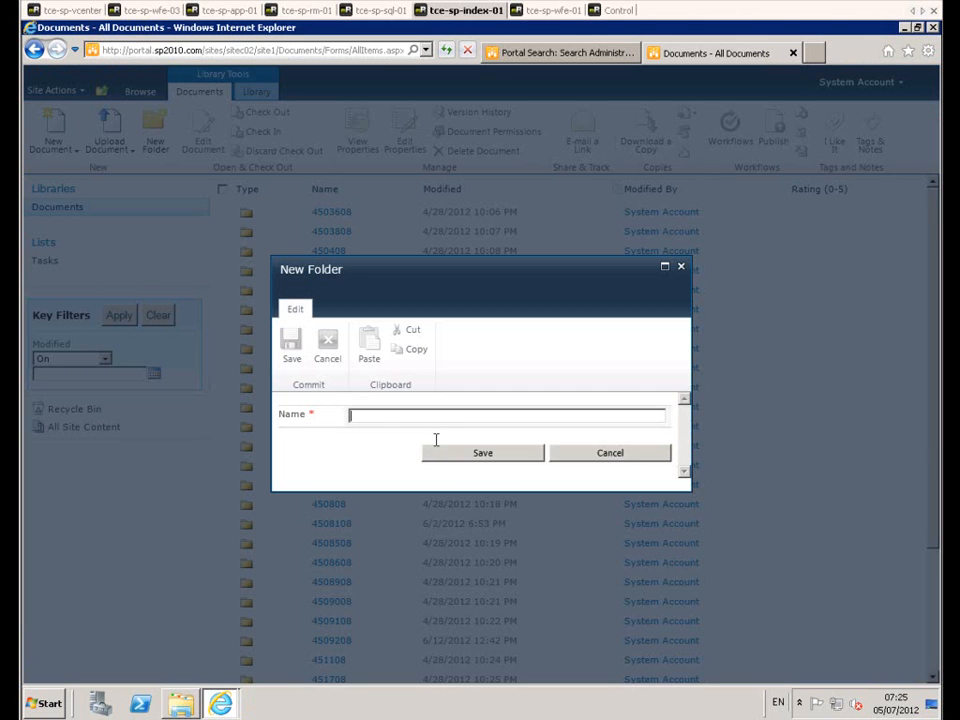
type("11111")
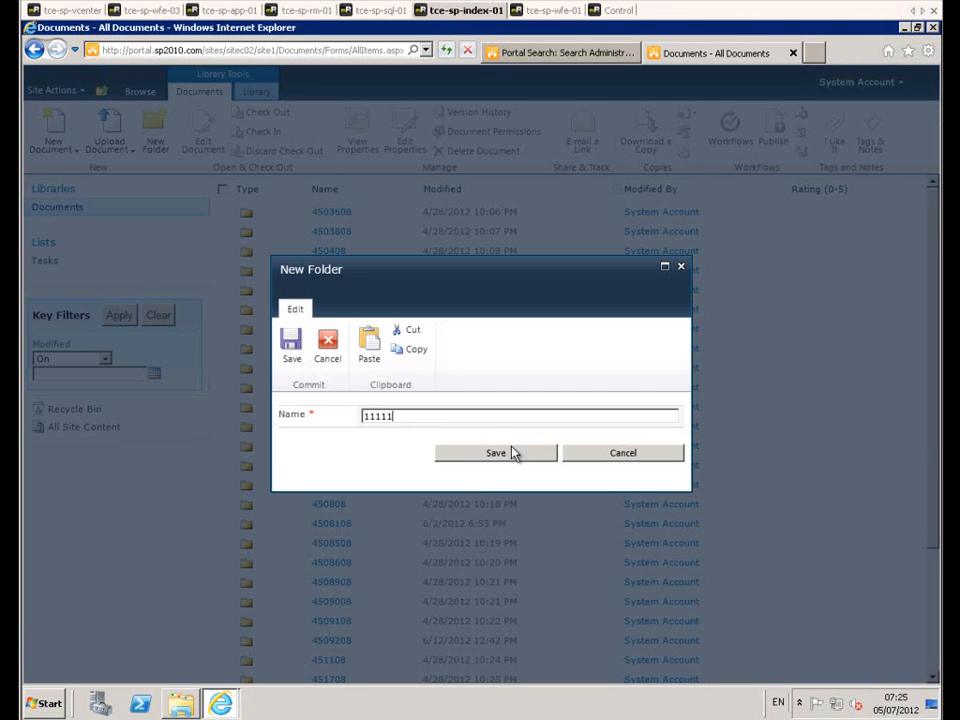
left_click(476, 458)
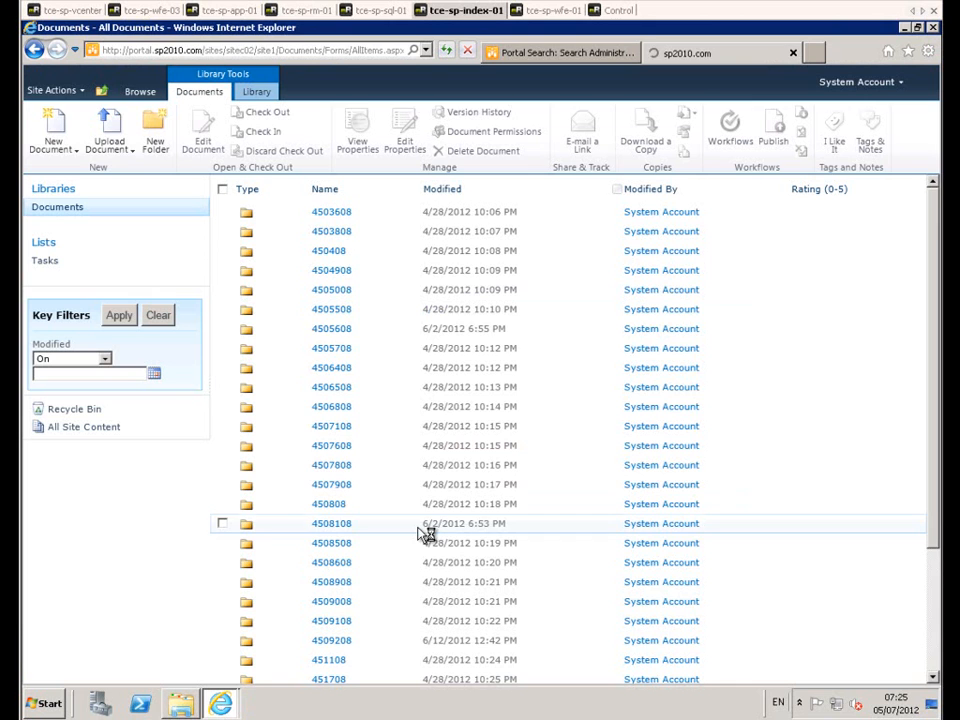
Step: Upload welcome.png from wwwroot into folder 11111 with the title "backup test", then return to the Documents library
left_click(325, 212)
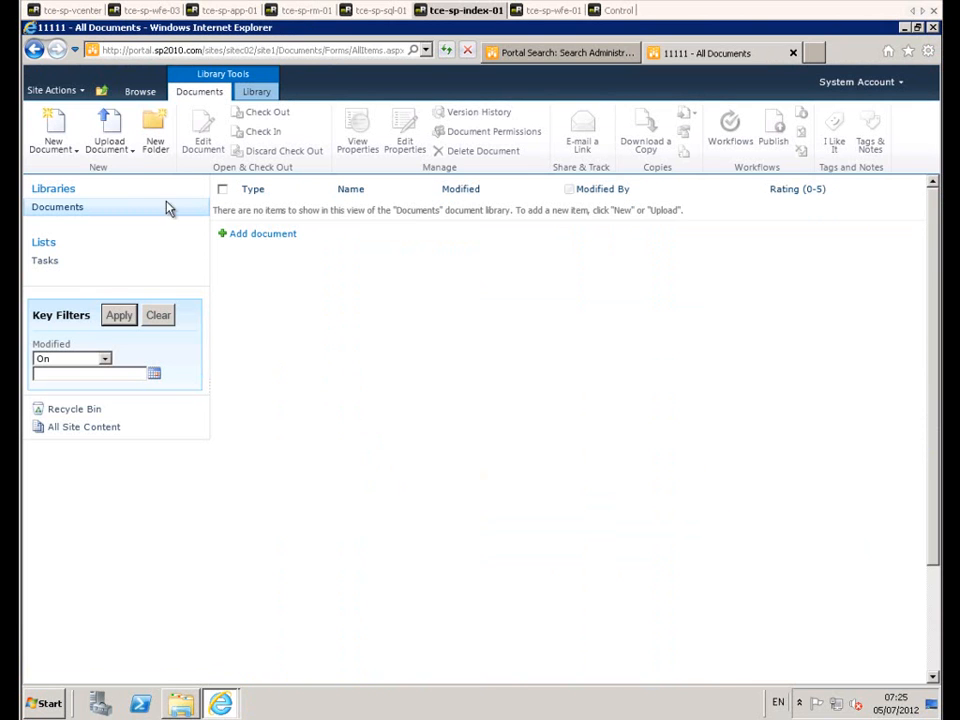
left_click(115, 149)
left_click(124, 178)
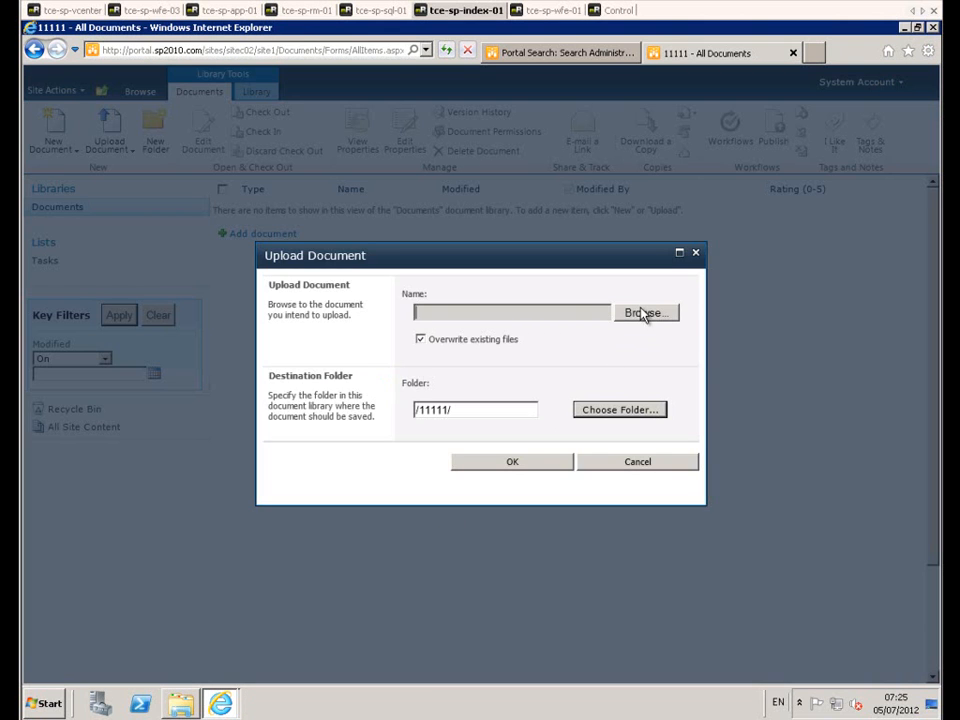
left_click(643, 313)
double_click(214, 186)
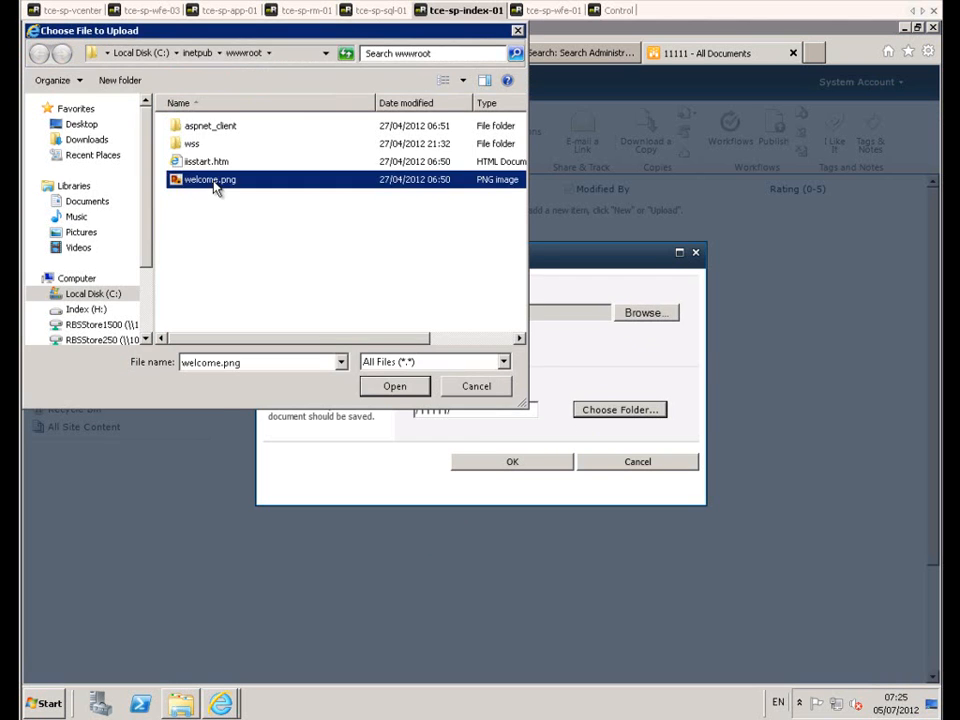
left_click(546, 463)
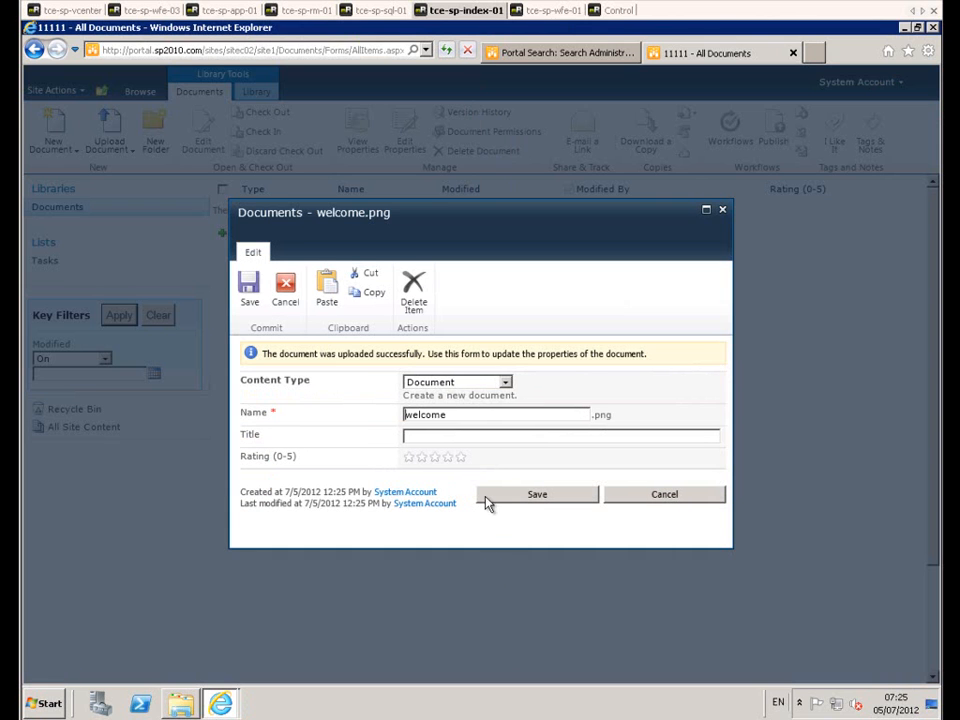
left_click(437, 436)
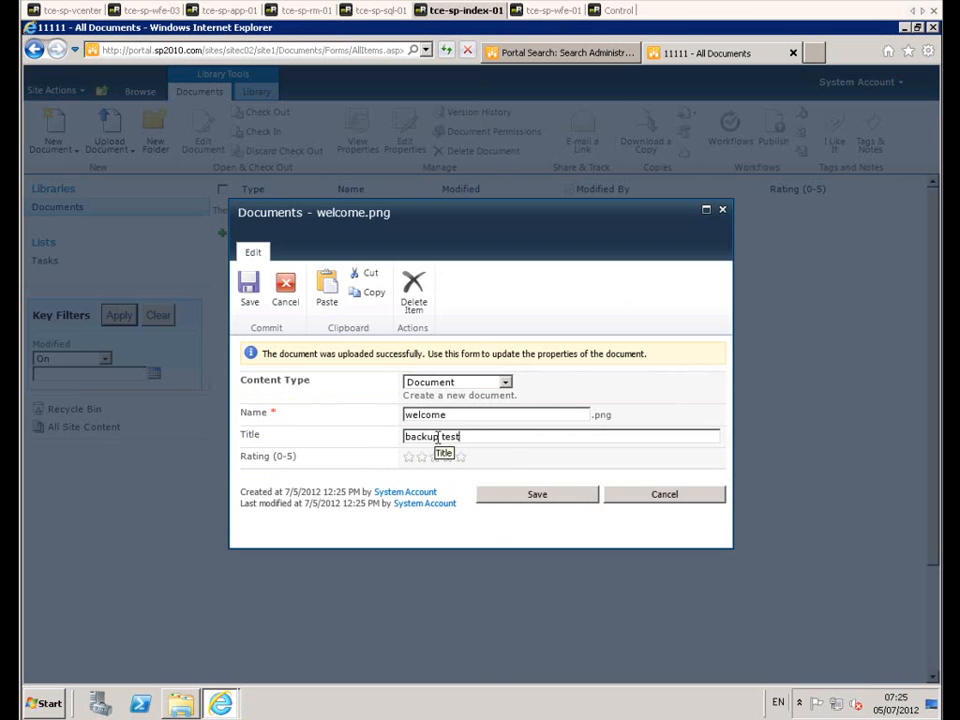
left_click(534, 497)
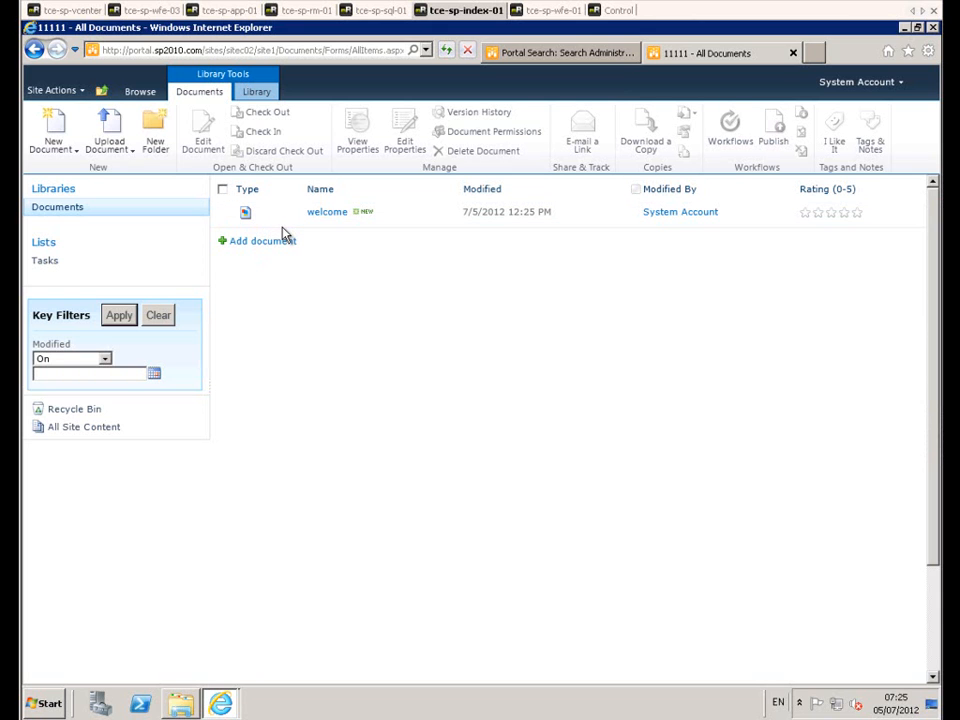
left_click(60, 209)
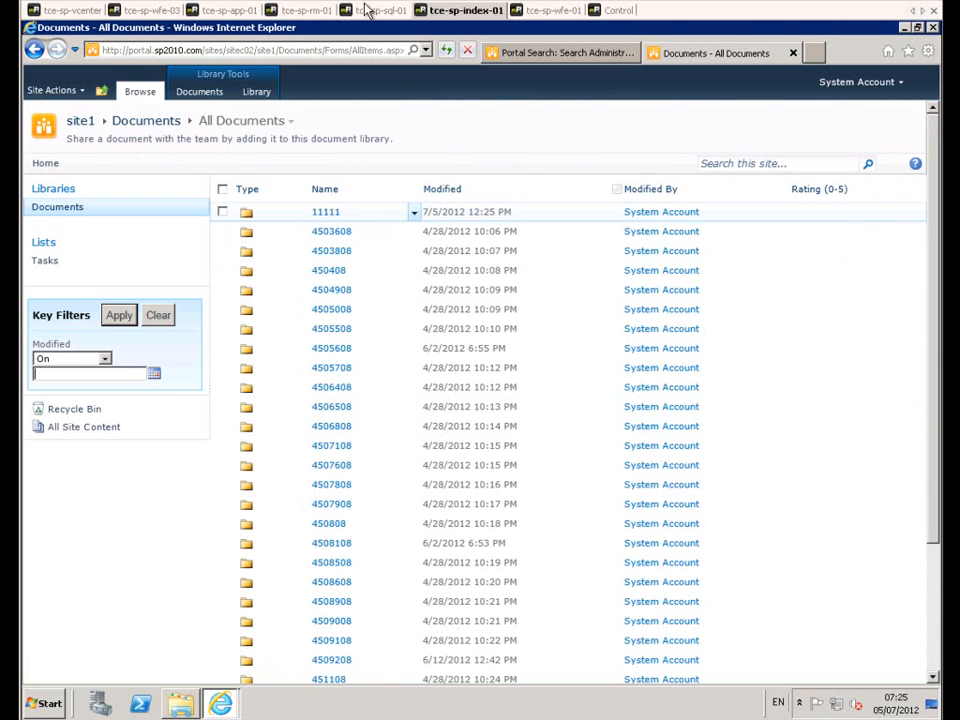
Step: Switch to the tce-sp-rm-01 session and run SharePoint-Job in Replication Manager
left_click(300, 10)
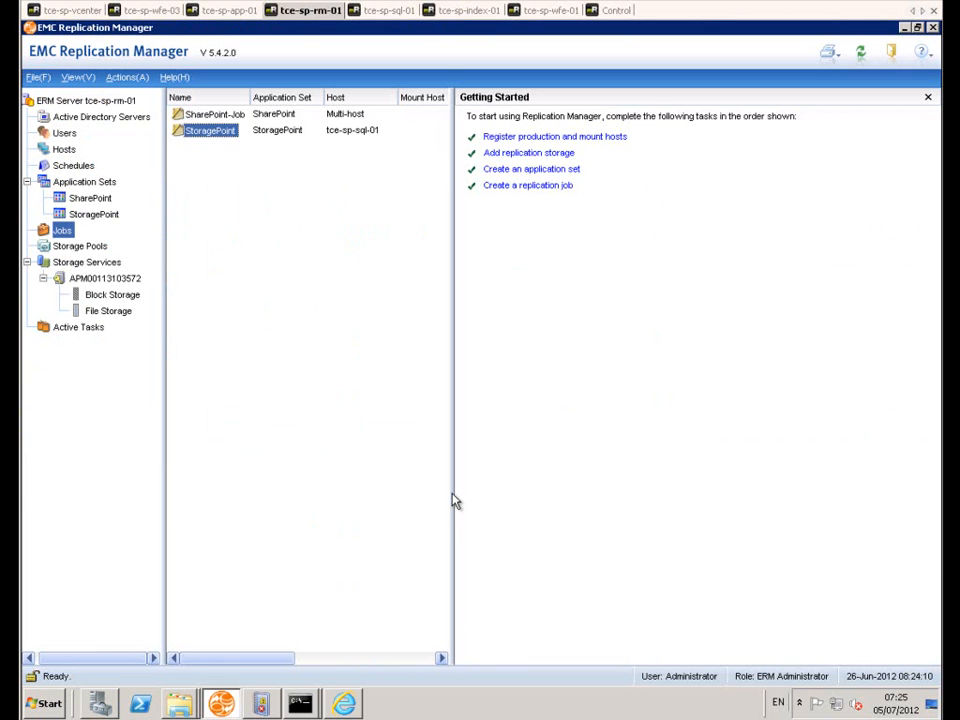
right_click(216, 121)
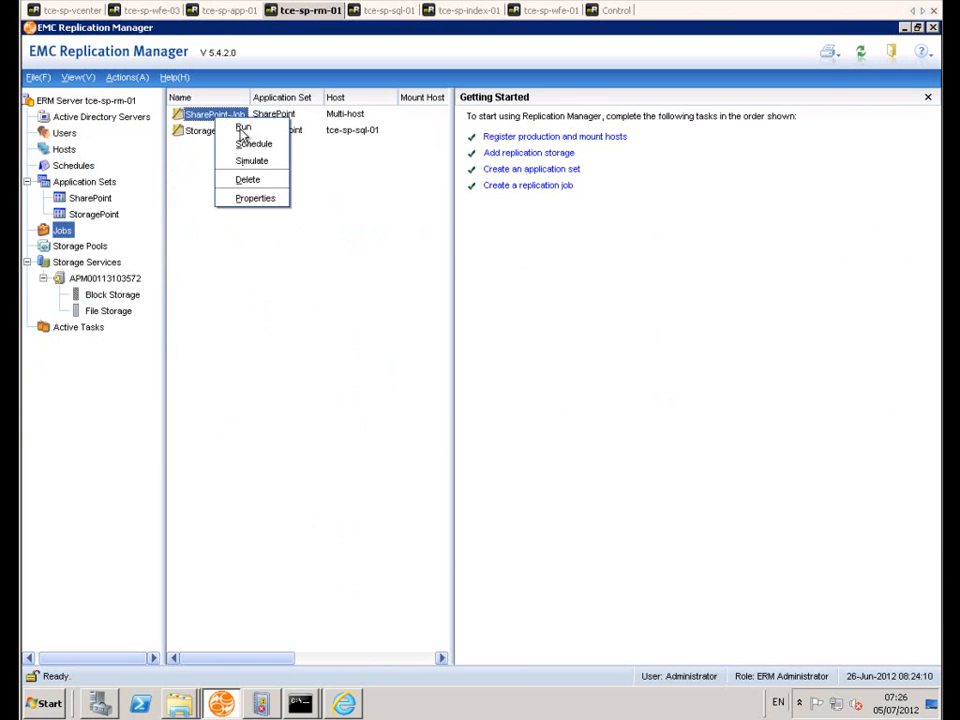
left_click(242, 130)
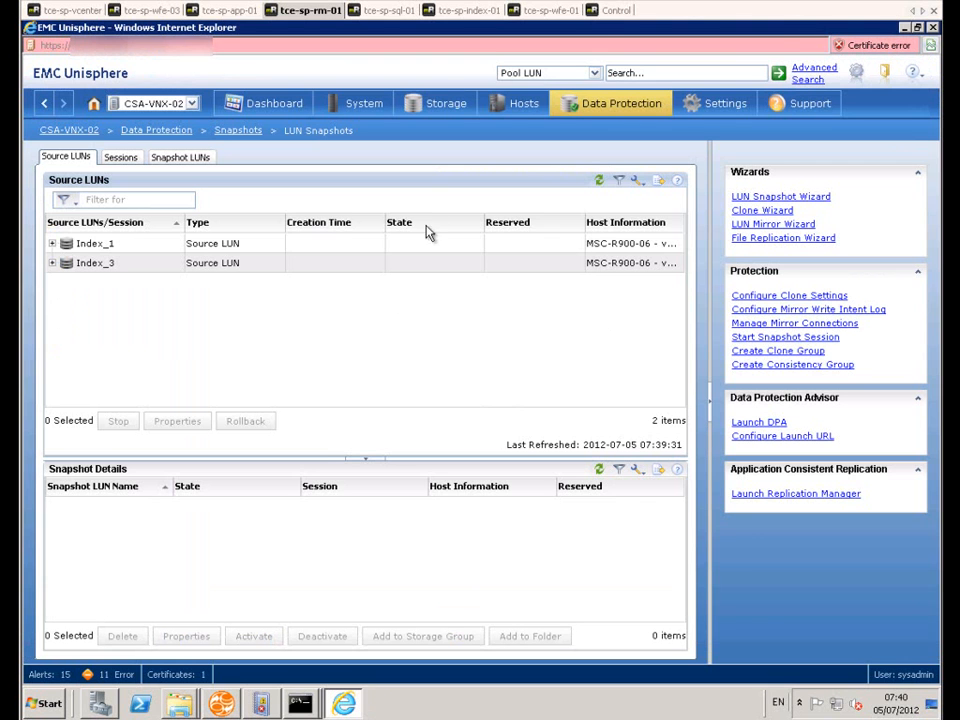
Step: In EMC Unisphere, refresh the LUN snapshot sessions on CSA-VNX-02 and look through the list
left_click(599, 180)
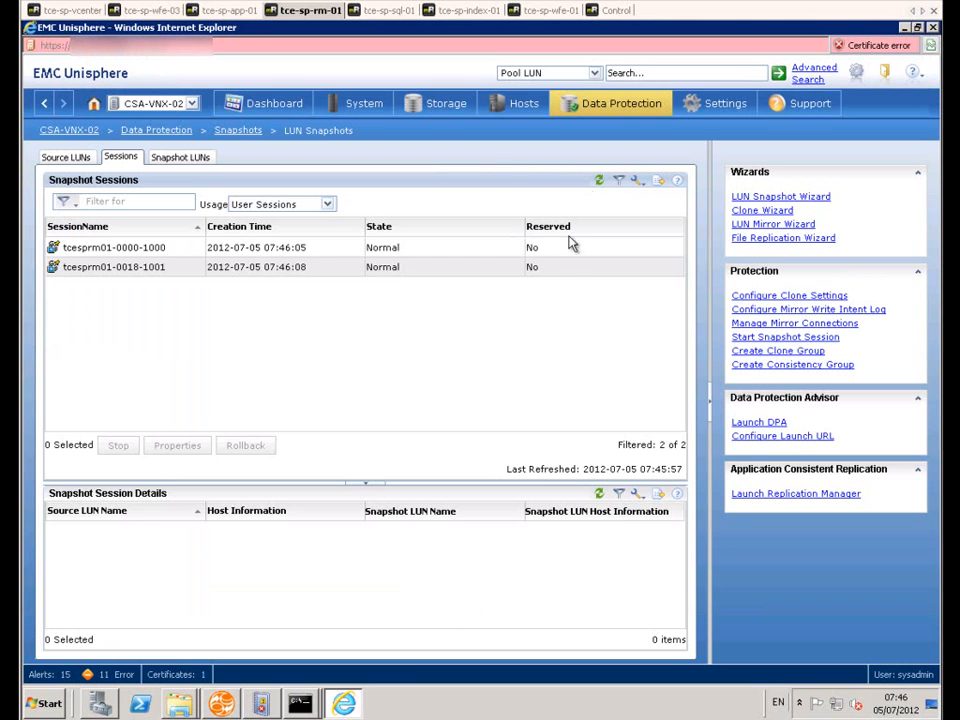
left_click(598, 182)
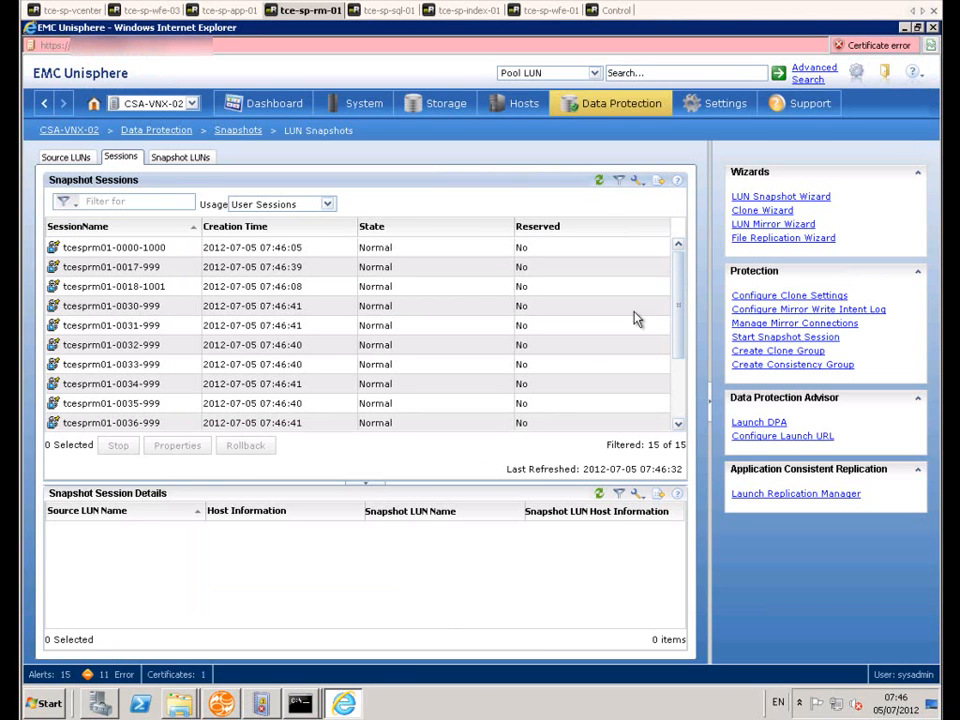
left_click_drag(677, 298, 681, 238)
left_click(599, 181)
Step: Examine the snapshot LUNs and the session under source LUN CDB 150, then return to the snapshot sessions
left_click(181, 157)
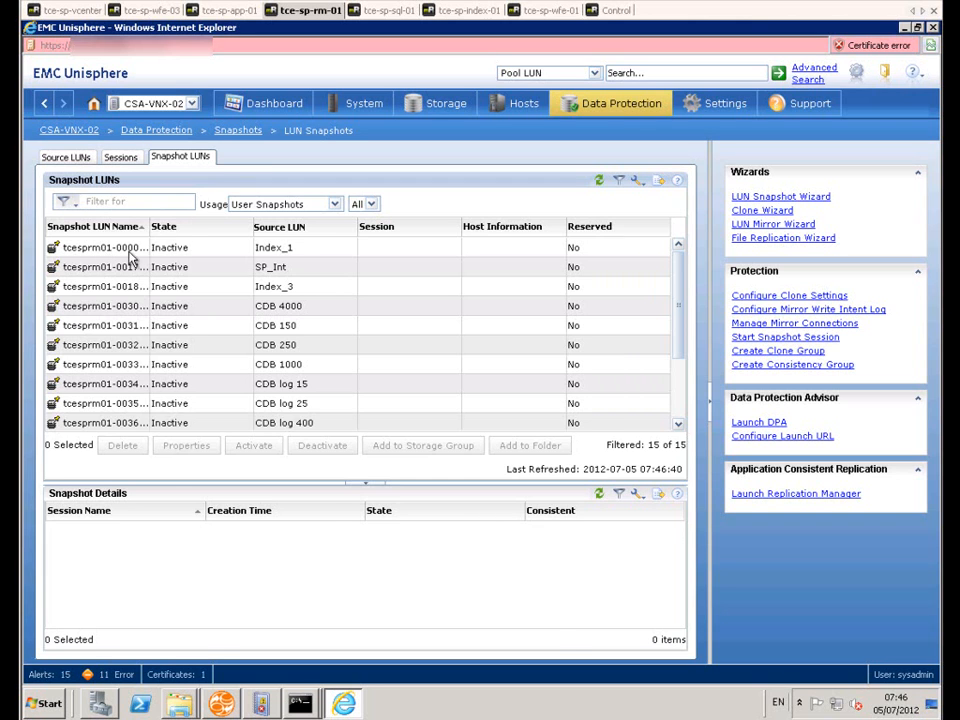
left_click(66, 157)
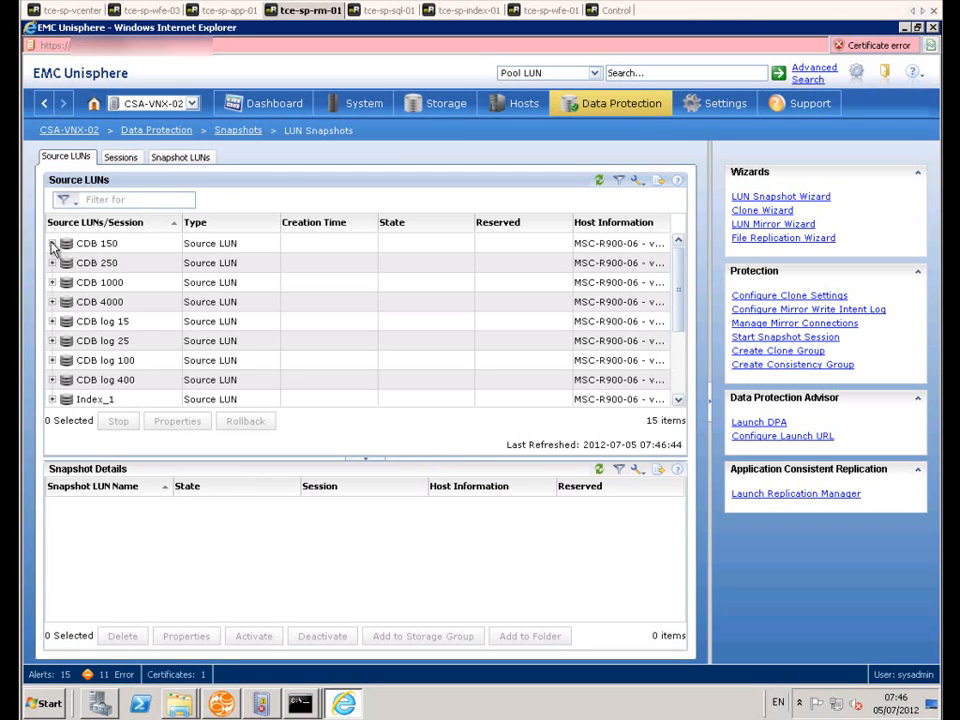
left_click(52, 244)
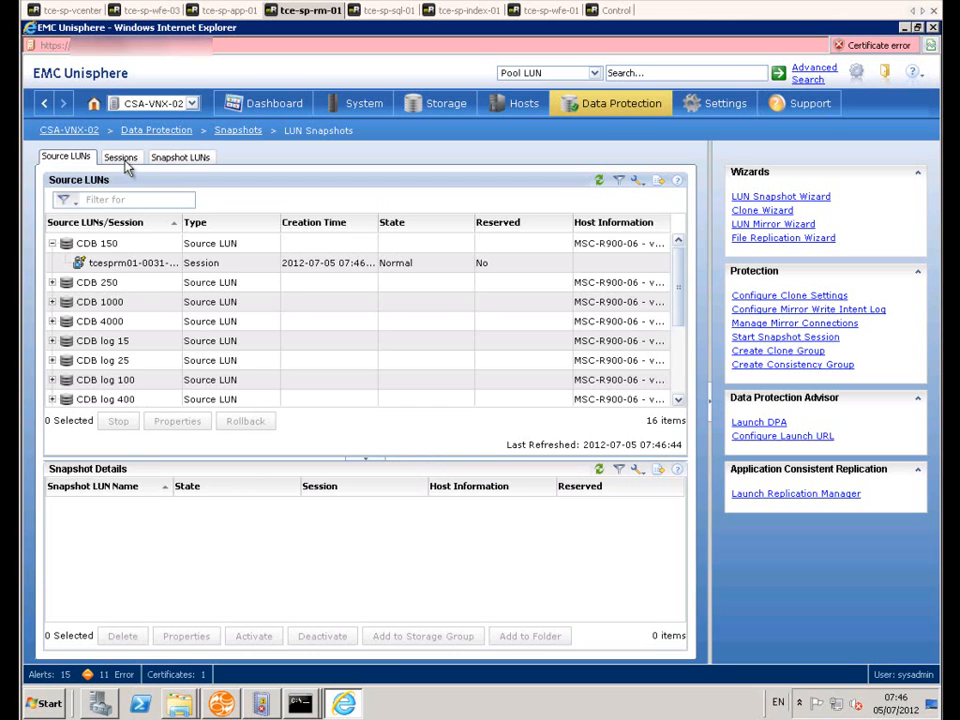
left_click(125, 160)
Step: Back in Replication Manager, dismiss the SharePoint-Job run window and view the active StoragePoint replication task's progress in an enlarged properties window
left_click(223, 704)
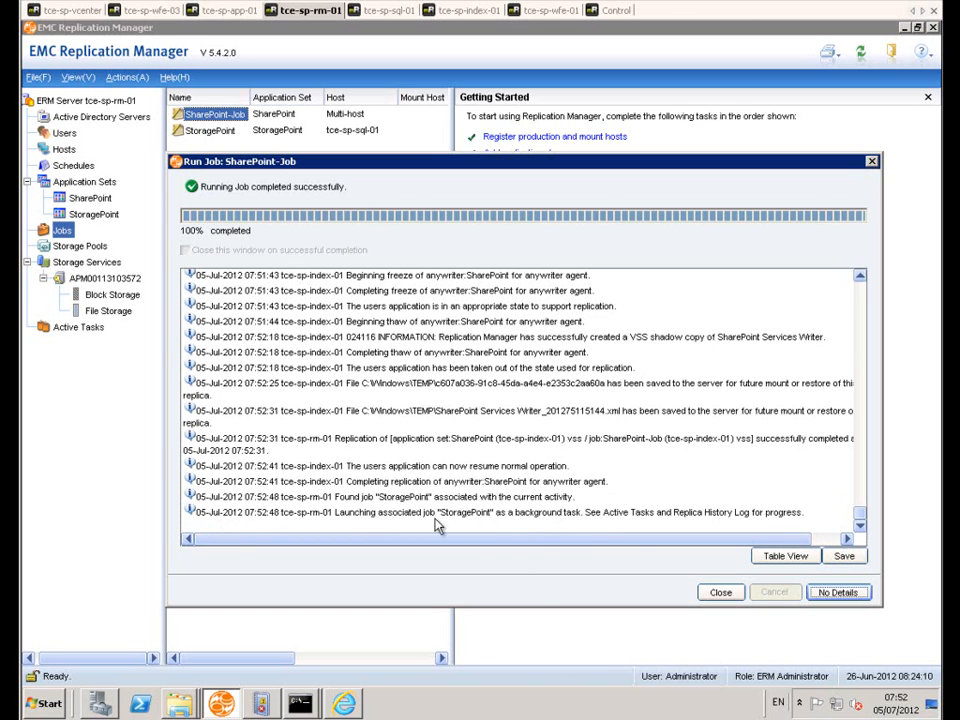
left_click(720, 593)
left_click(79, 328)
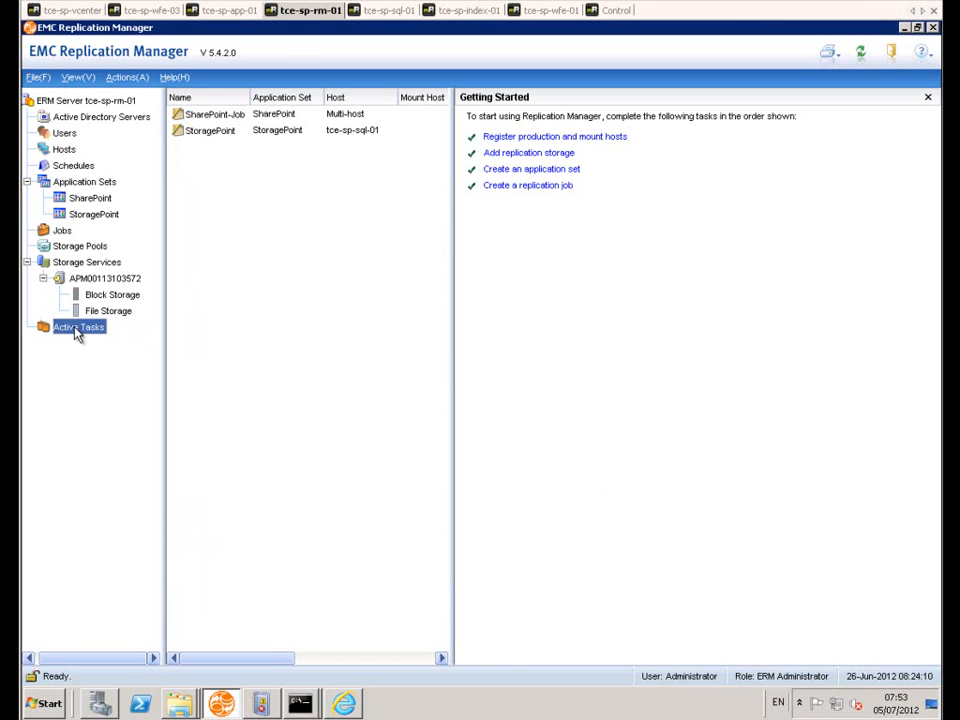
right_click(213, 117)
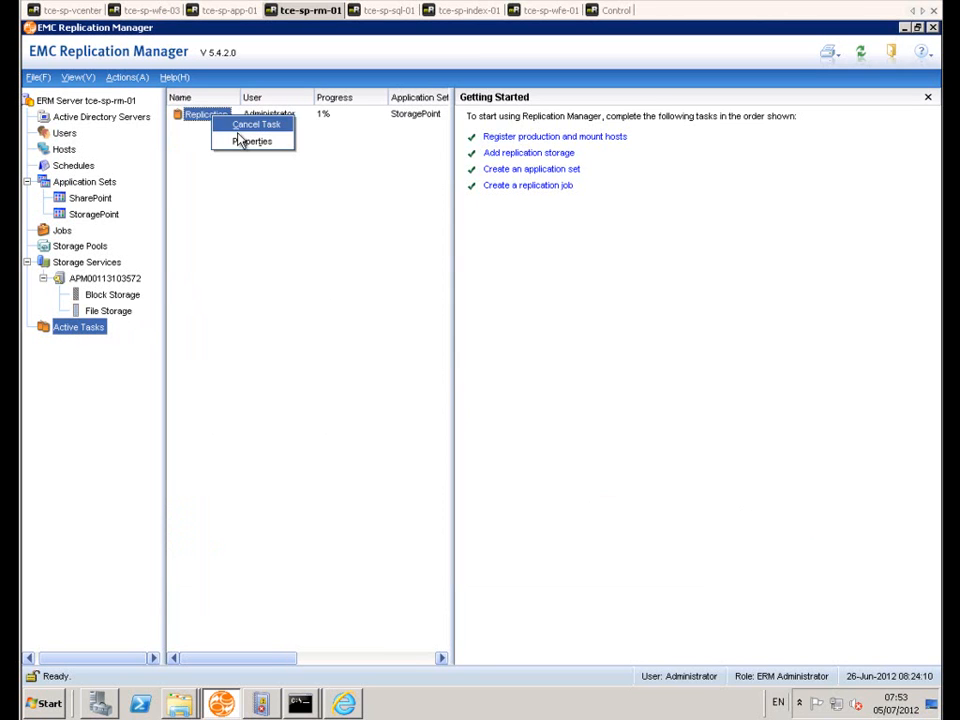
left_click(250, 143)
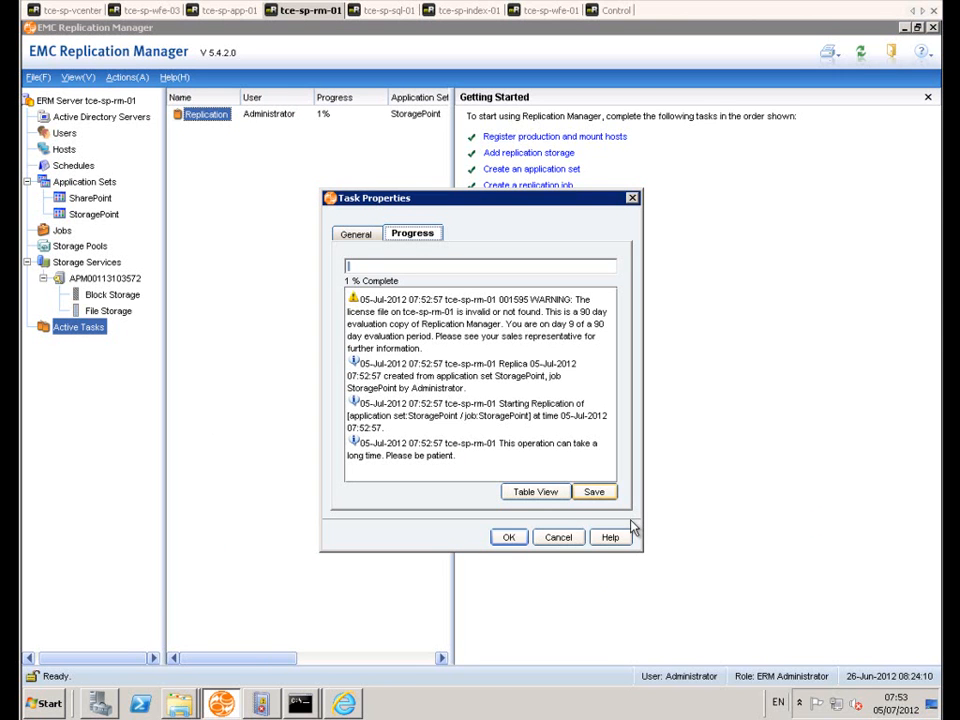
left_click_drag(722, 576, 898, 640)
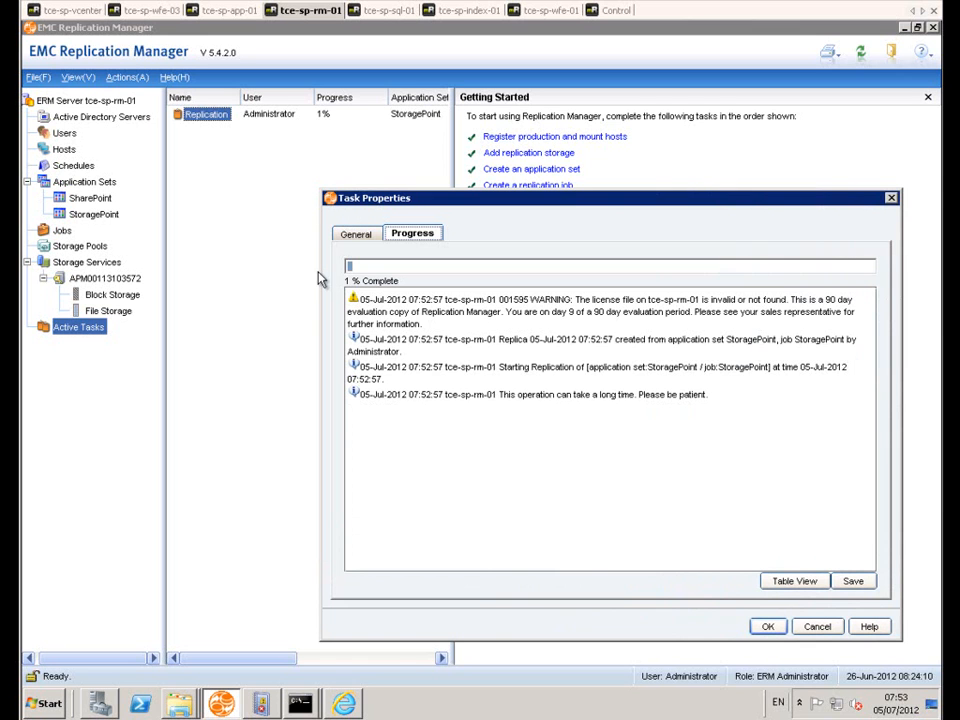
left_click_drag(319, 270, 166, 267)
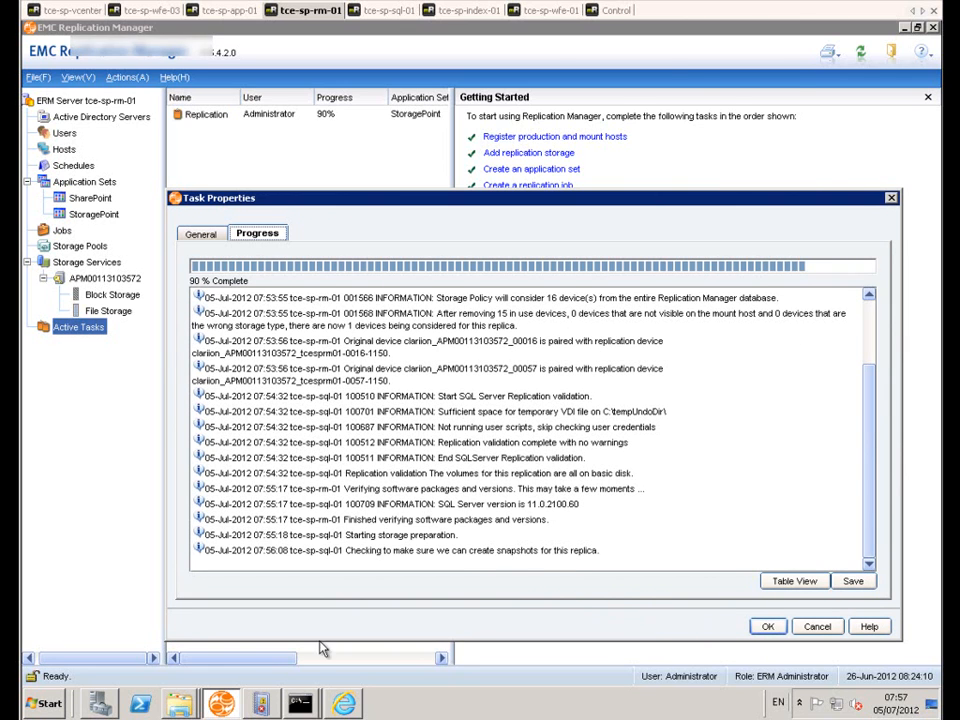
Step: Refresh Unisphere's source LUNs, check the snapshots for StoragePointlog and StoragePointDB, and switch back to Replication Manager
left_click(343, 705)
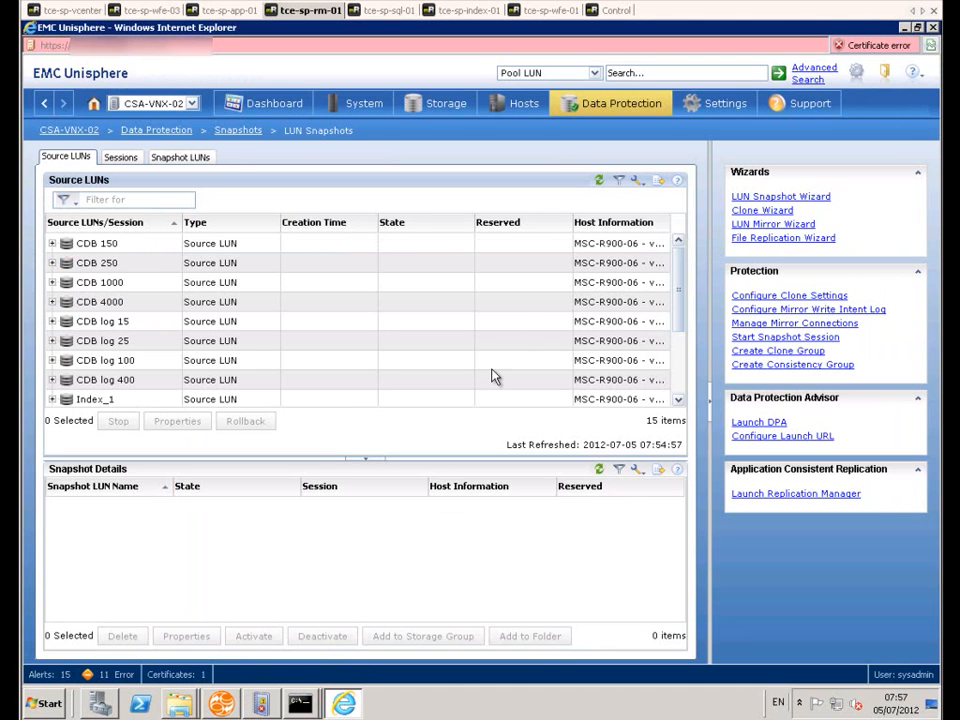
left_click(600, 181)
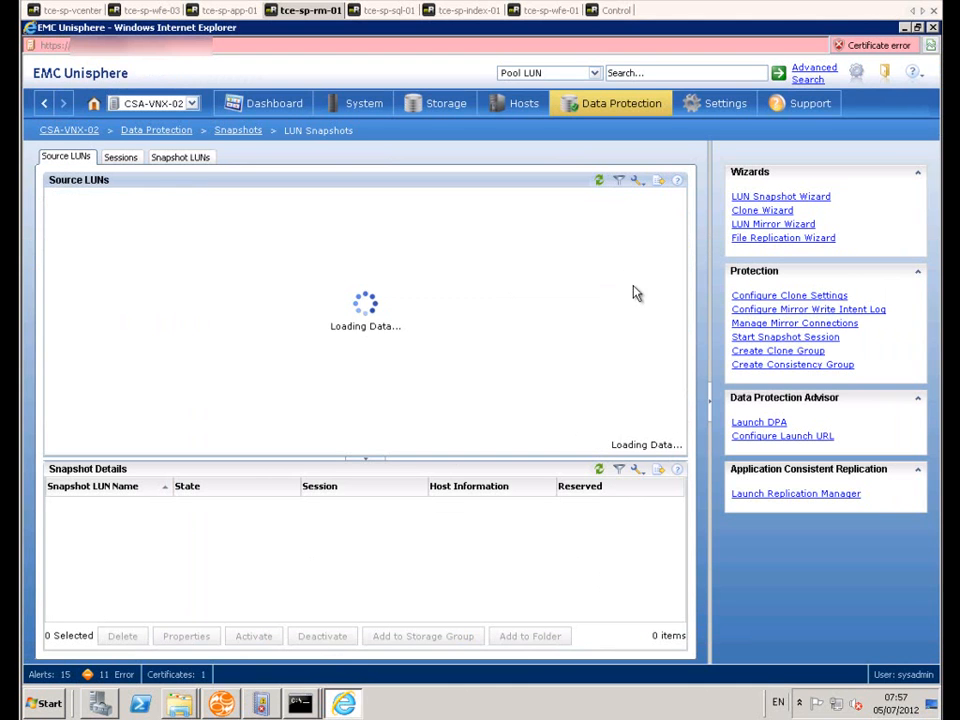
left_click_drag(679, 268, 681, 386)
left_click(140, 397)
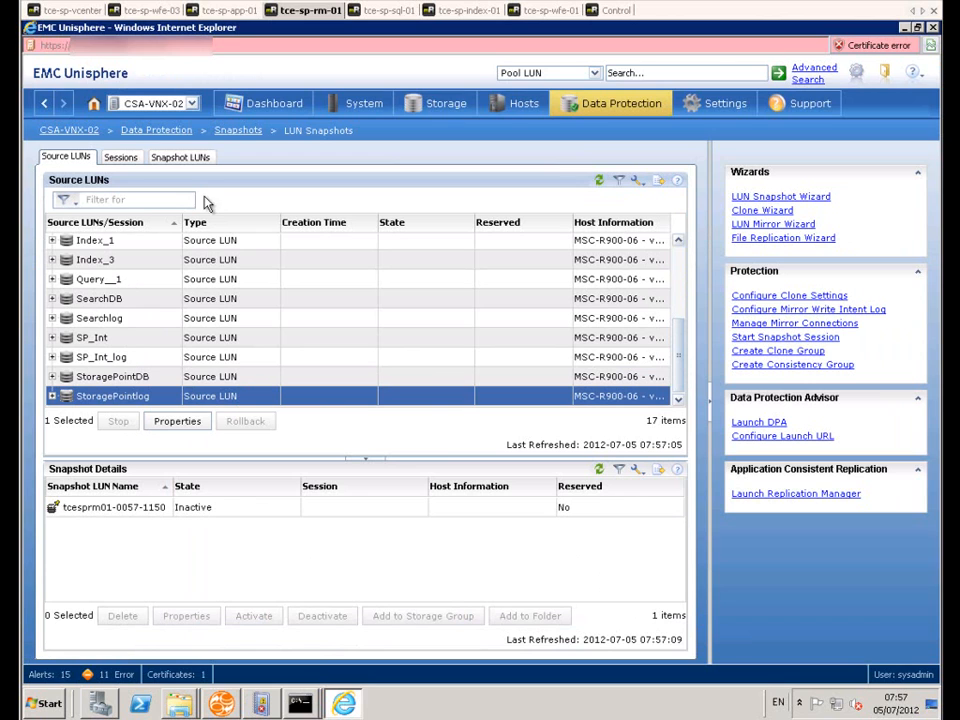
left_click(52, 377)
left_click(222, 703)
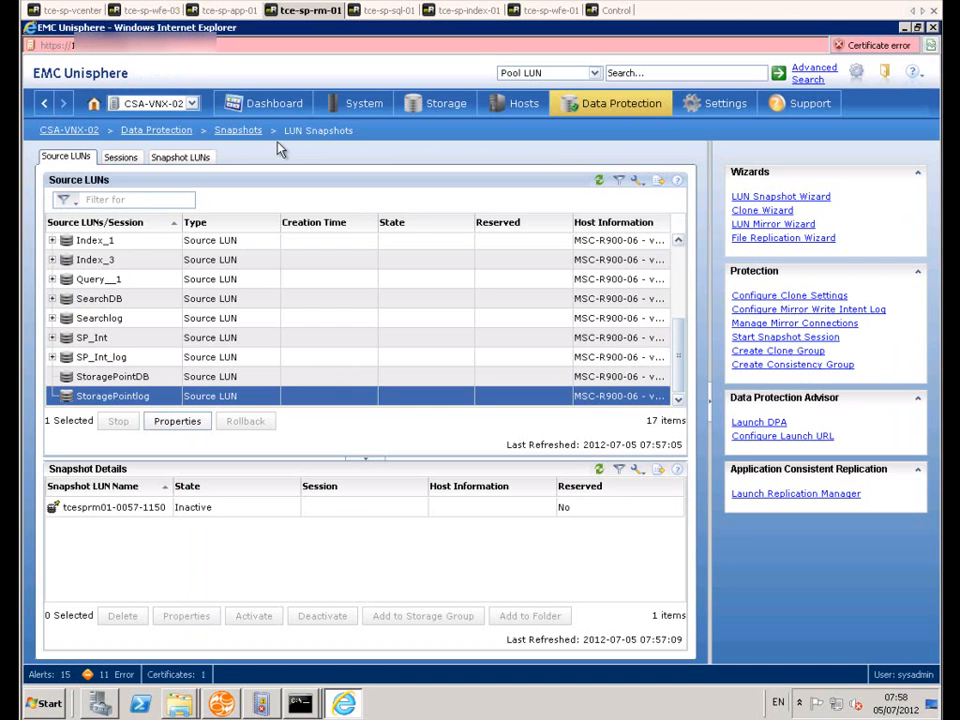
Step: In Unisphere's file system checkpoints, select FS_ckpt150 and FS_ckpt250, review FS_ckpt250's properties and close them
left_click(232, 133)
left_click(450, 208)
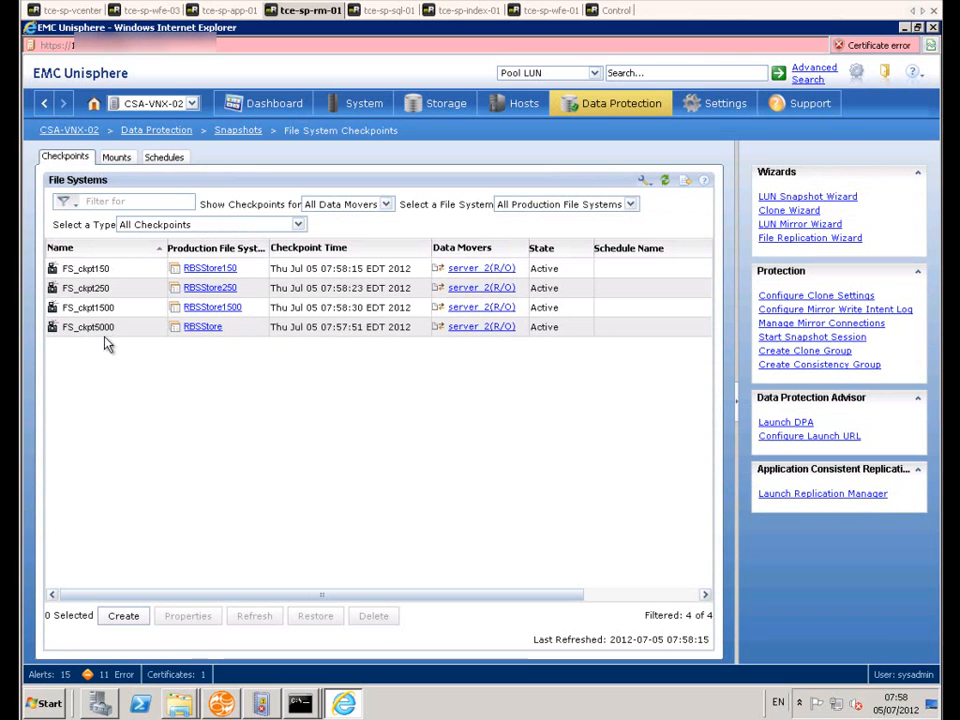
left_click(106, 269)
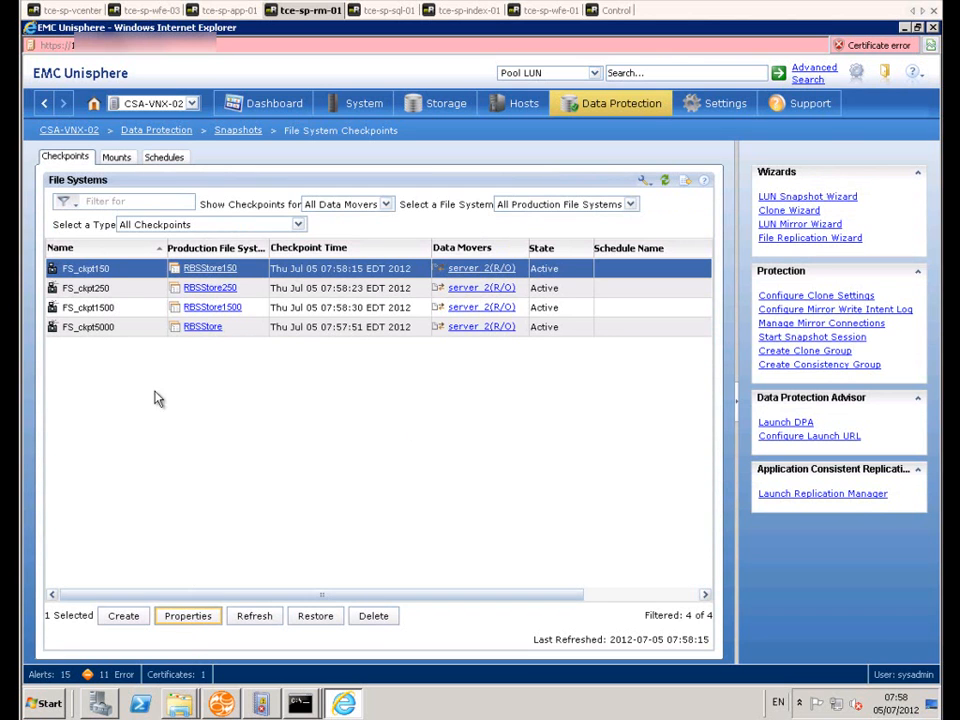
left_click(128, 288)
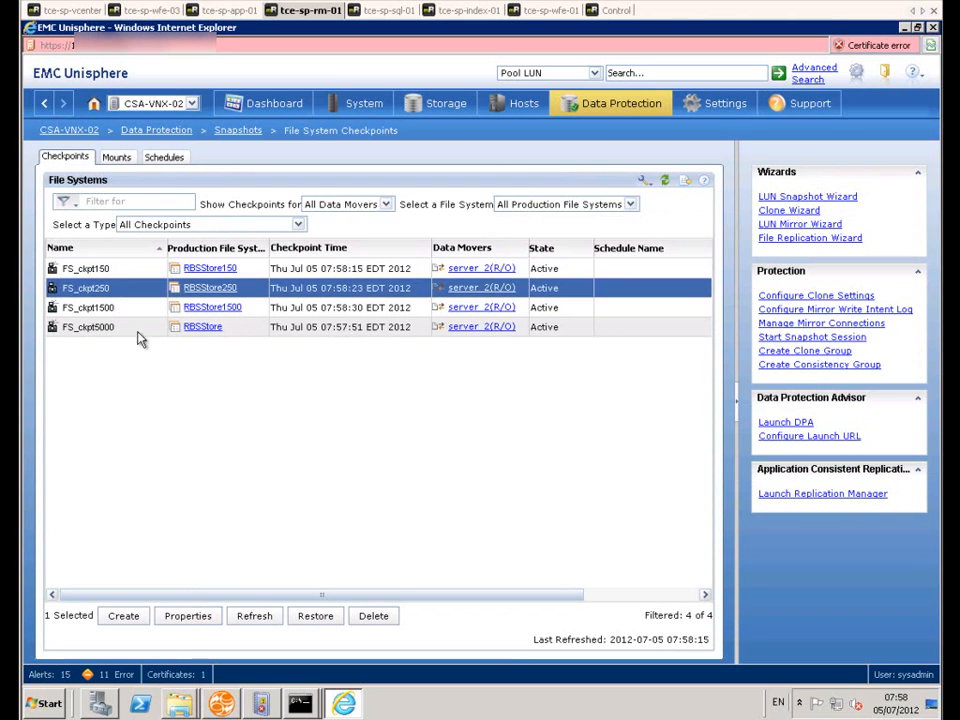
left_click(200, 617)
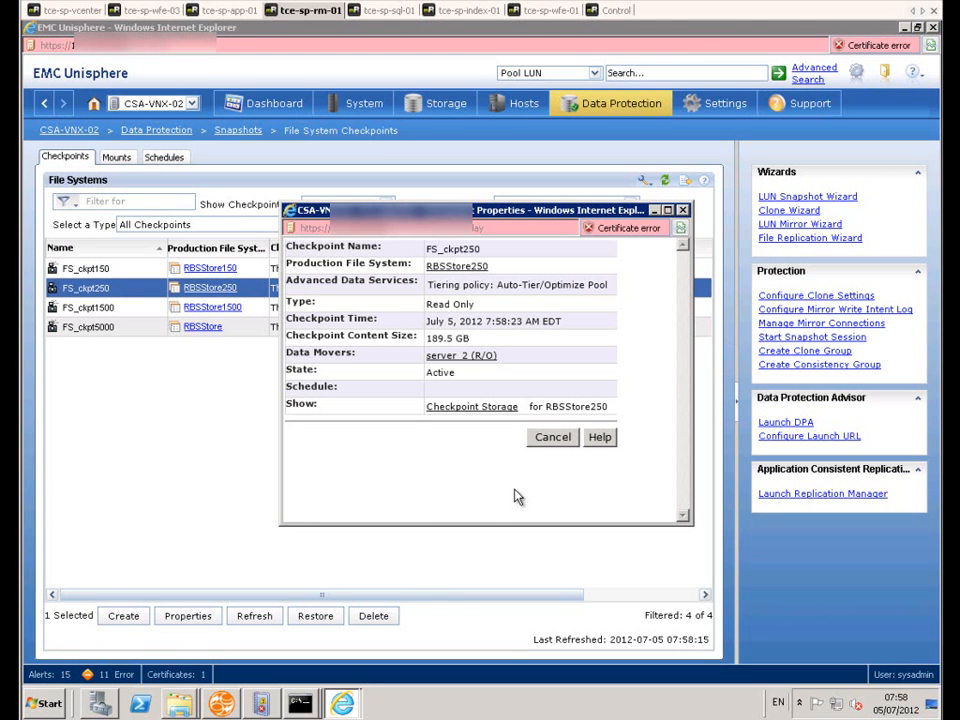
left_click(550, 444)
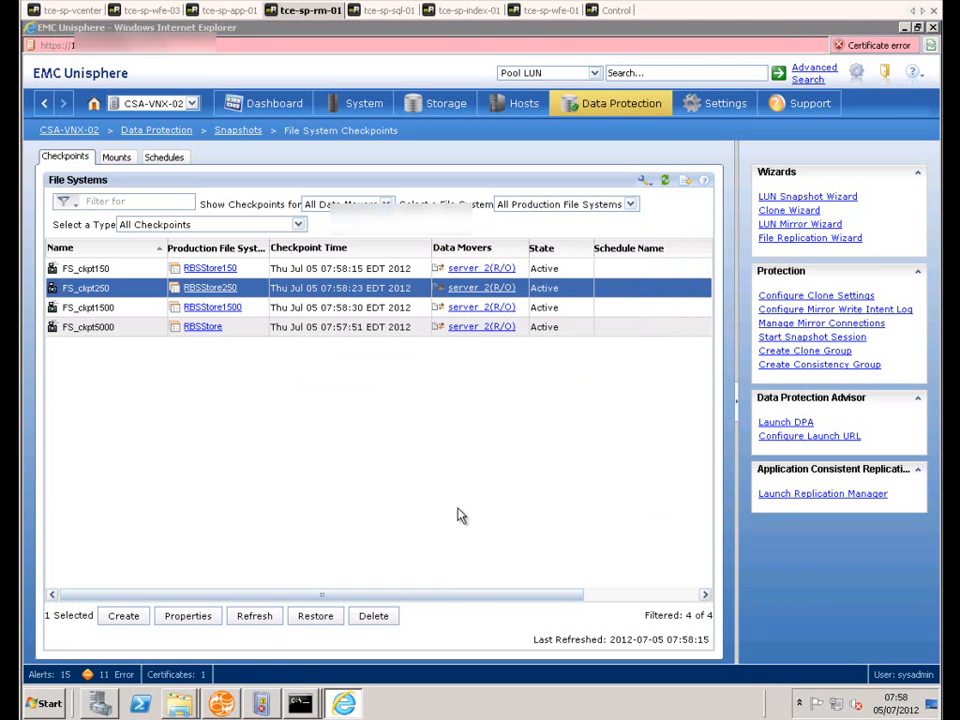
left_click(373, 616)
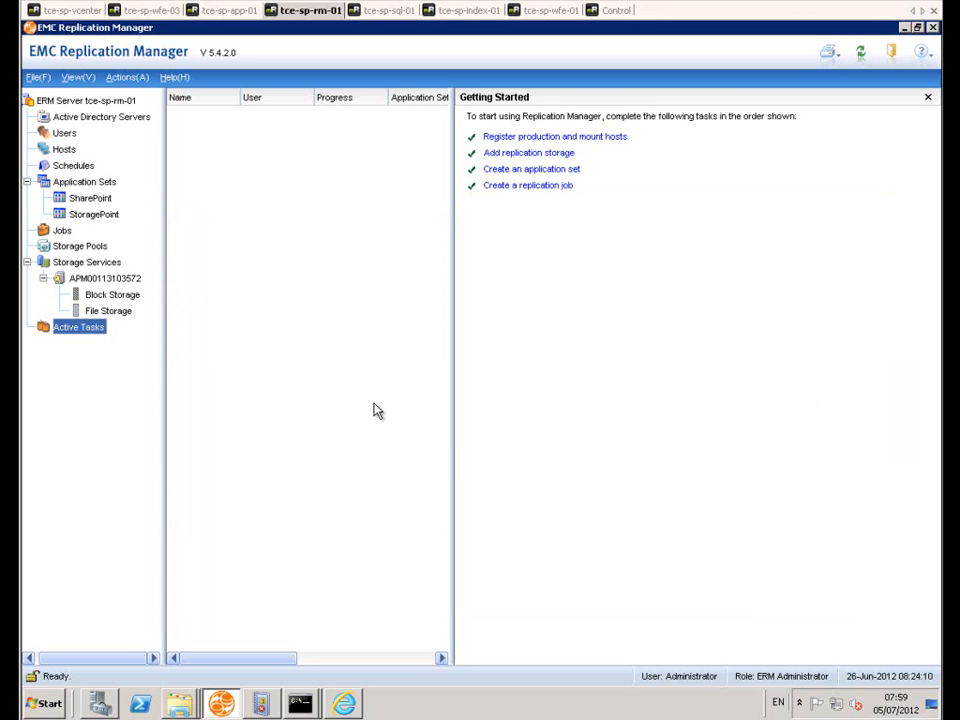
Step: In Replication Manager's jobs, review the StoragePoint job's replication and mount settings and close its properties without changes
left_click(63, 231)
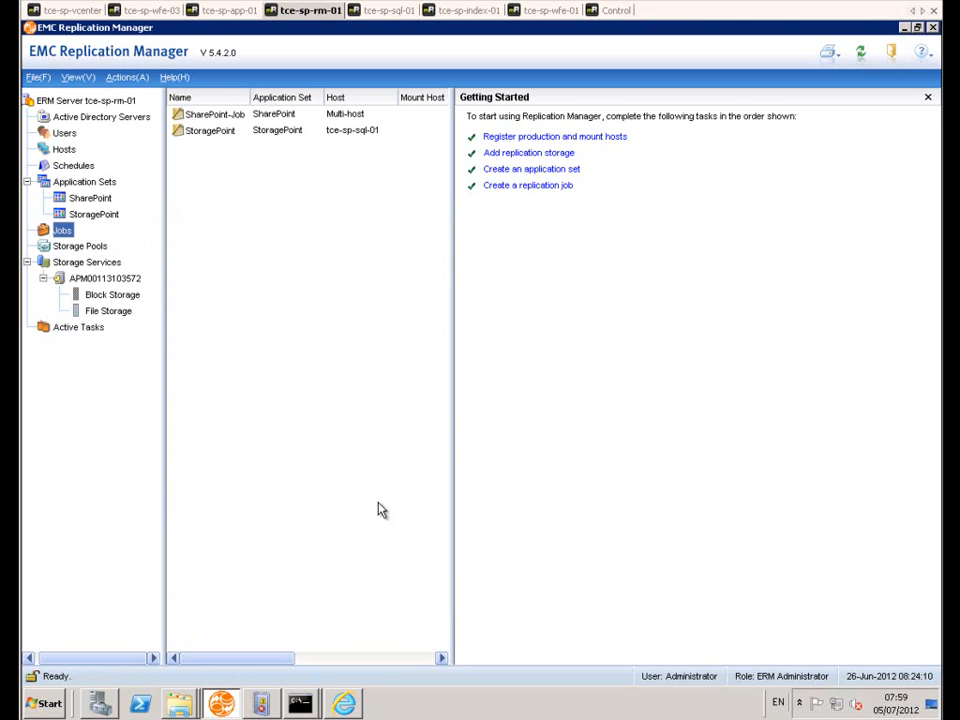
left_click(462, 13)
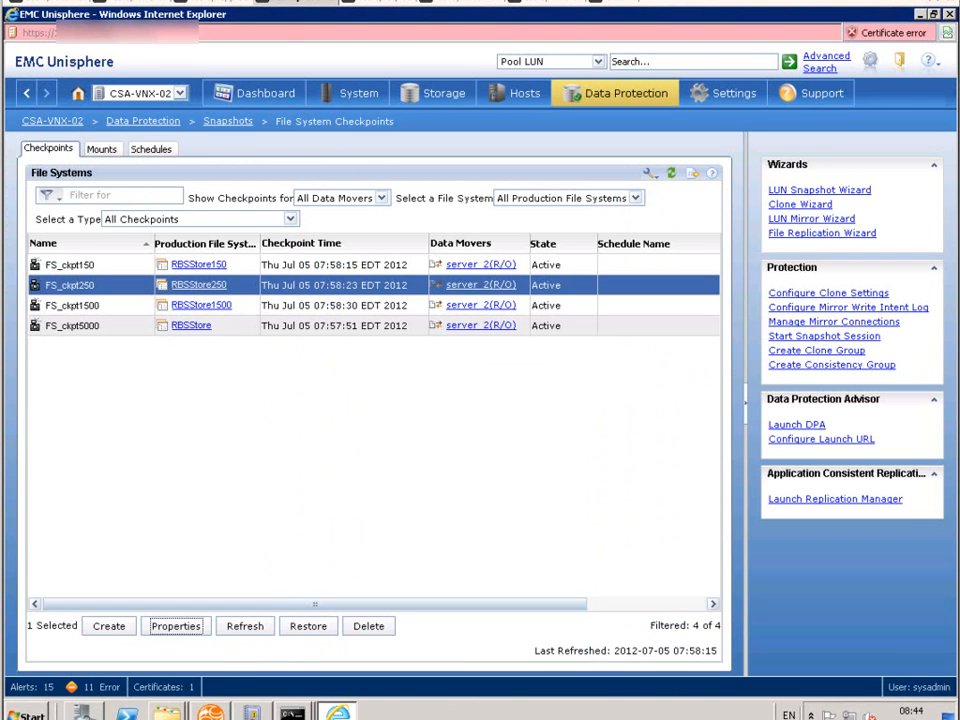
left_click(214, 711)
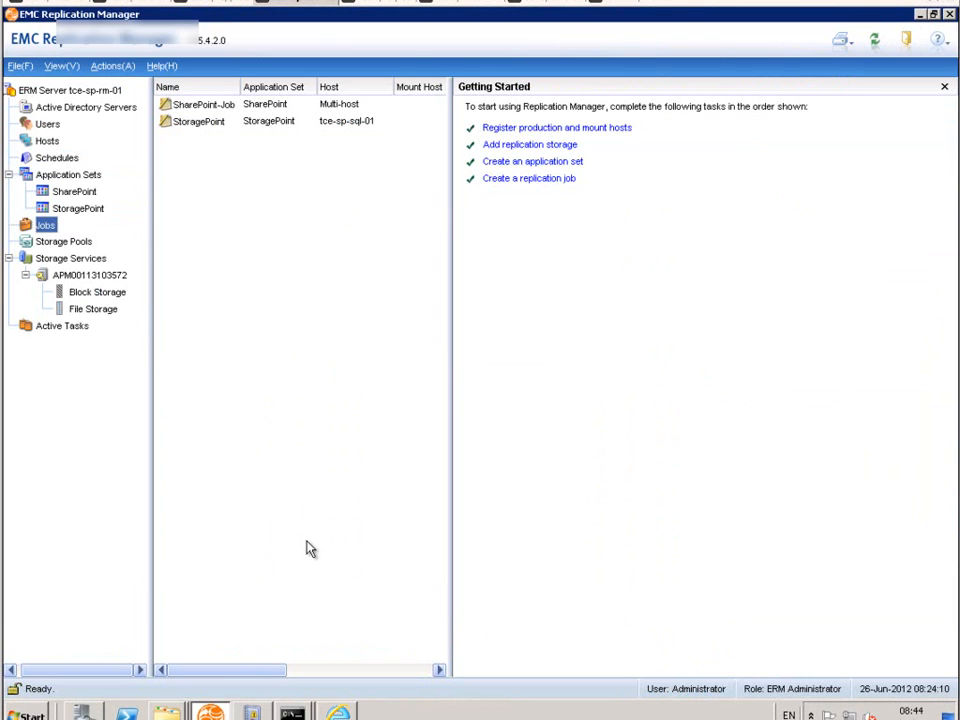
right_click(201, 125)
left_click(216, 205)
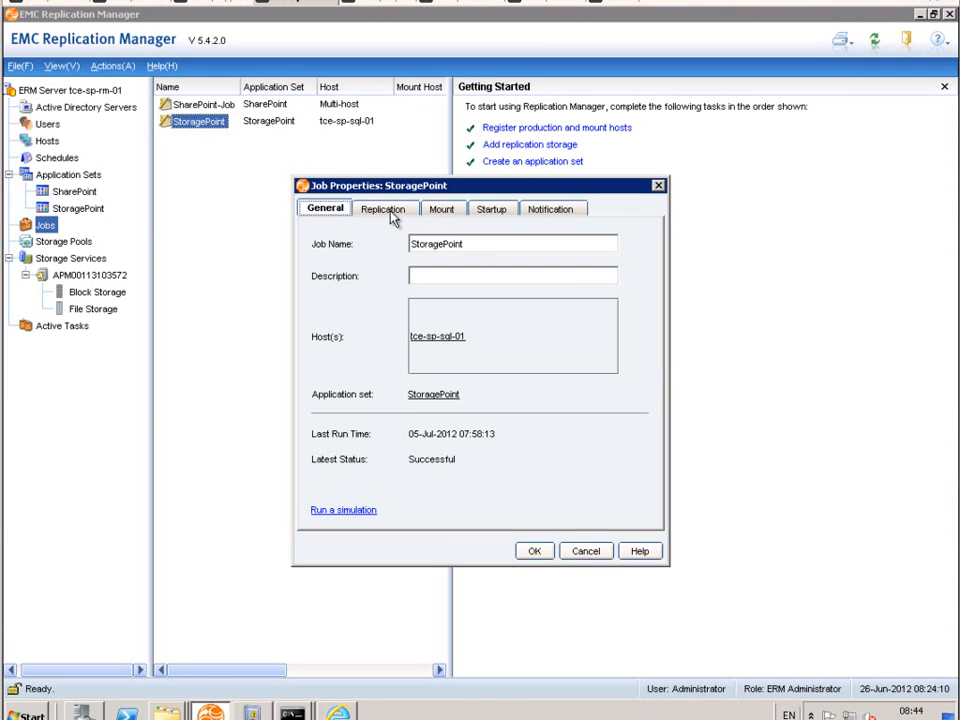
left_click(390, 211)
left_click(439, 212)
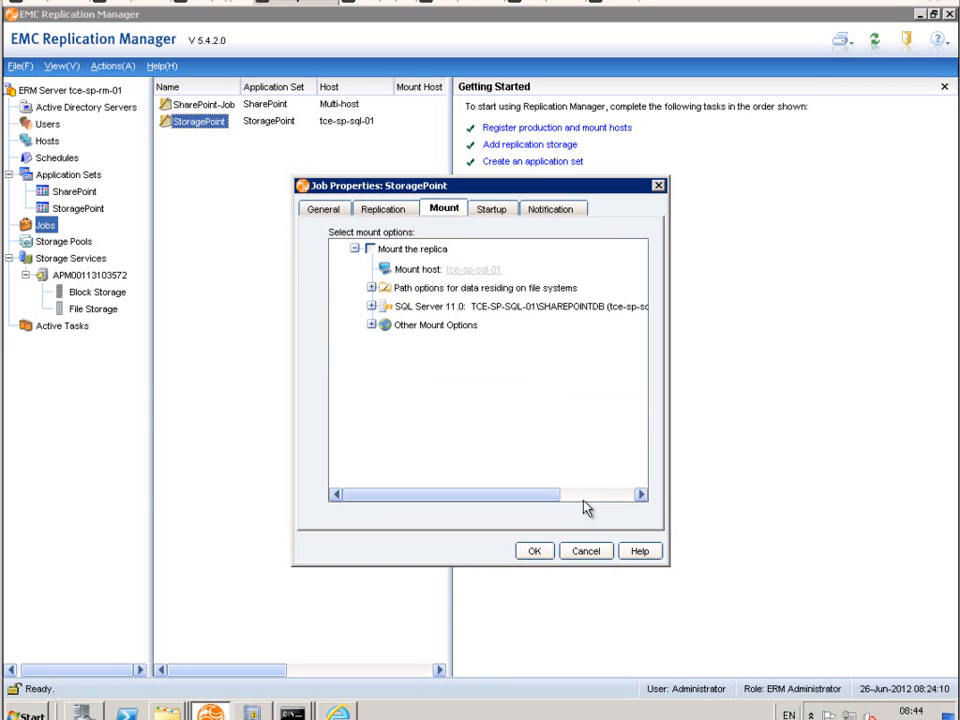
left_click(392, 212)
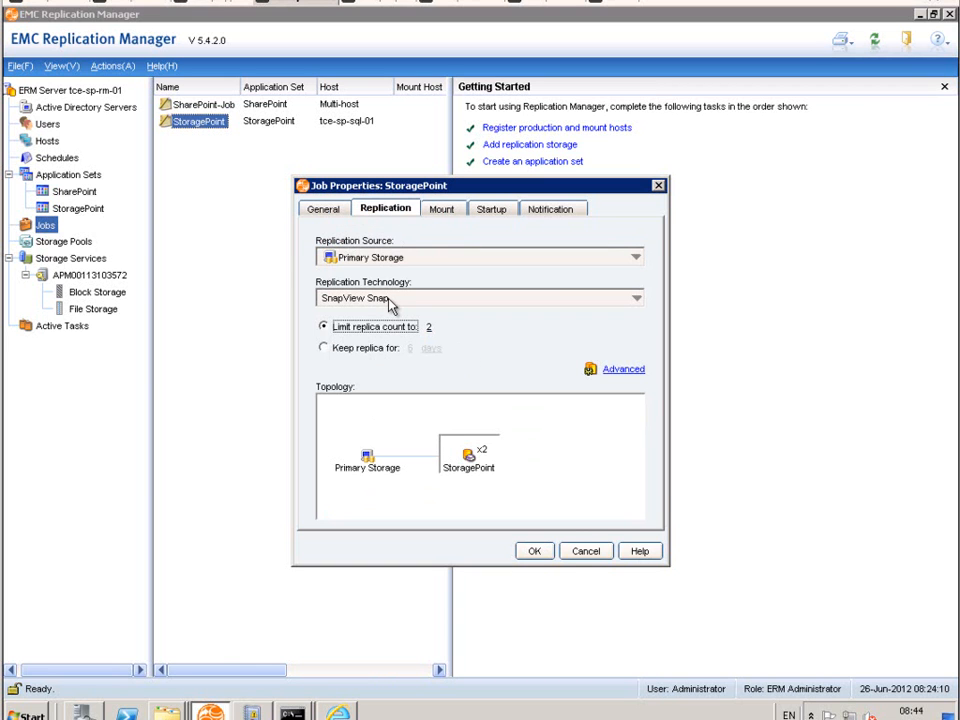
left_click(568, 553)
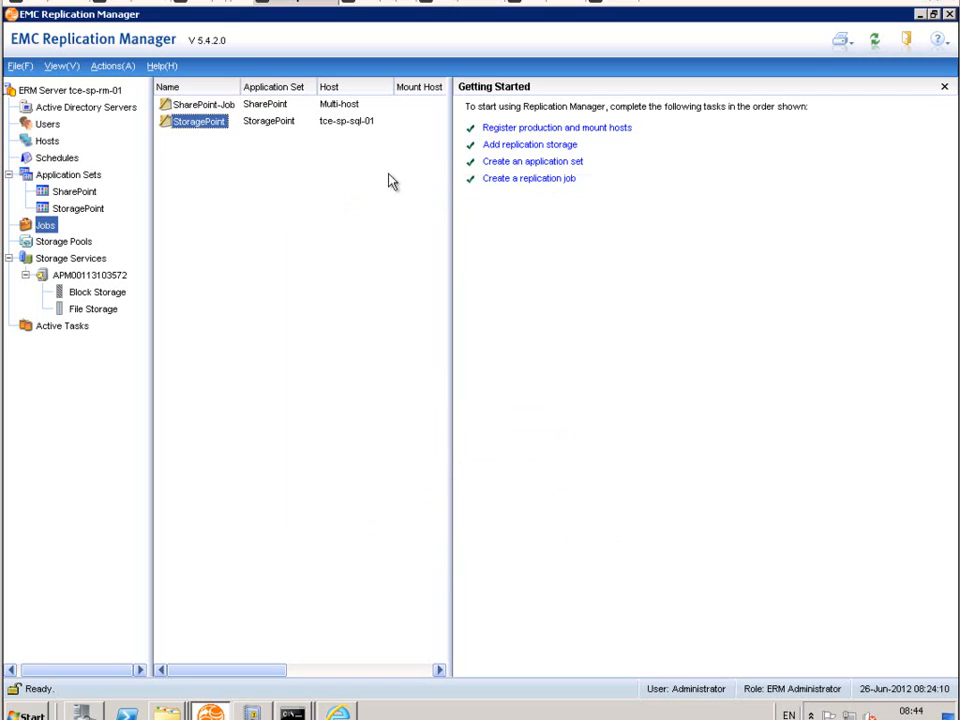
Step: Review the replication settings in SharePoint-Job's properties and close them without changes
left_click(196, 110)
right_click(197, 111)
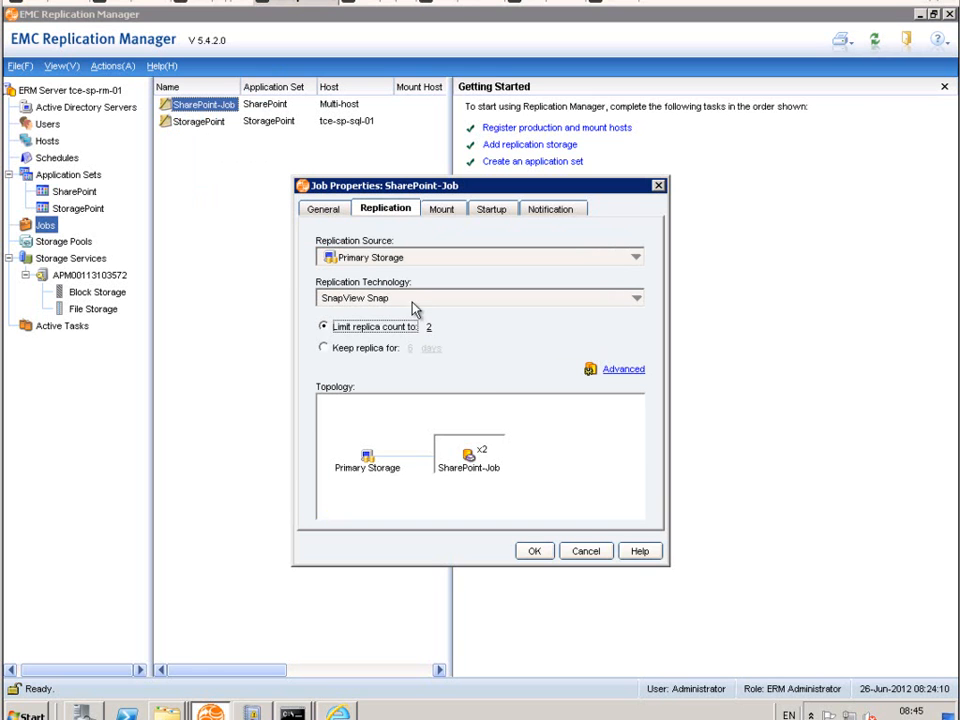
left_click(590, 554)
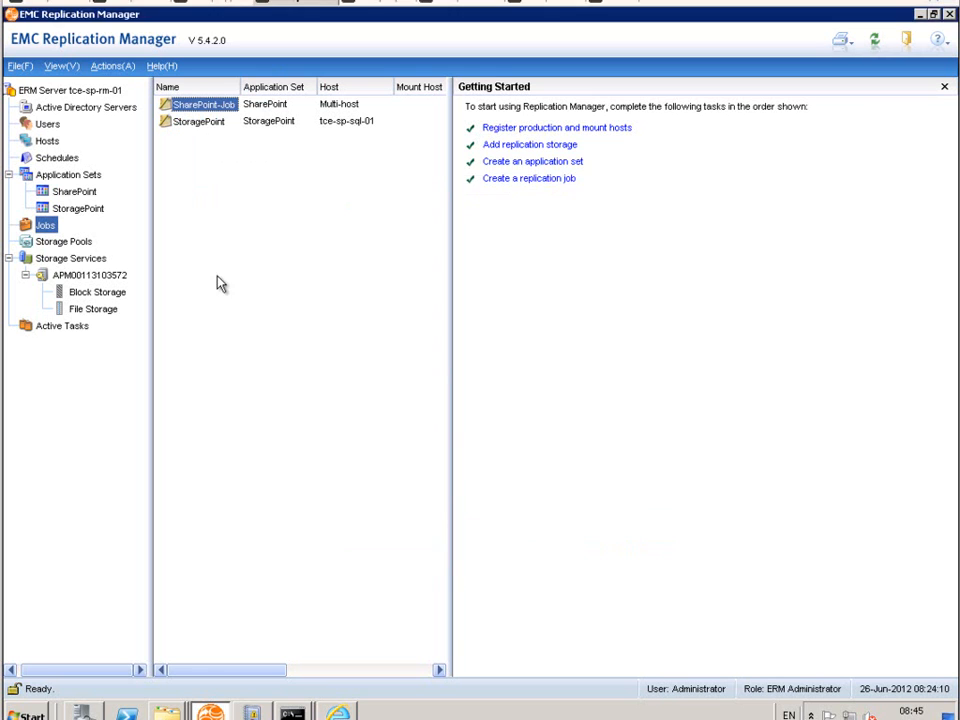
Step: Check the replicas stored under the SharePoint and StoragePoint application sets, selecting the replica in each
left_click(74, 193)
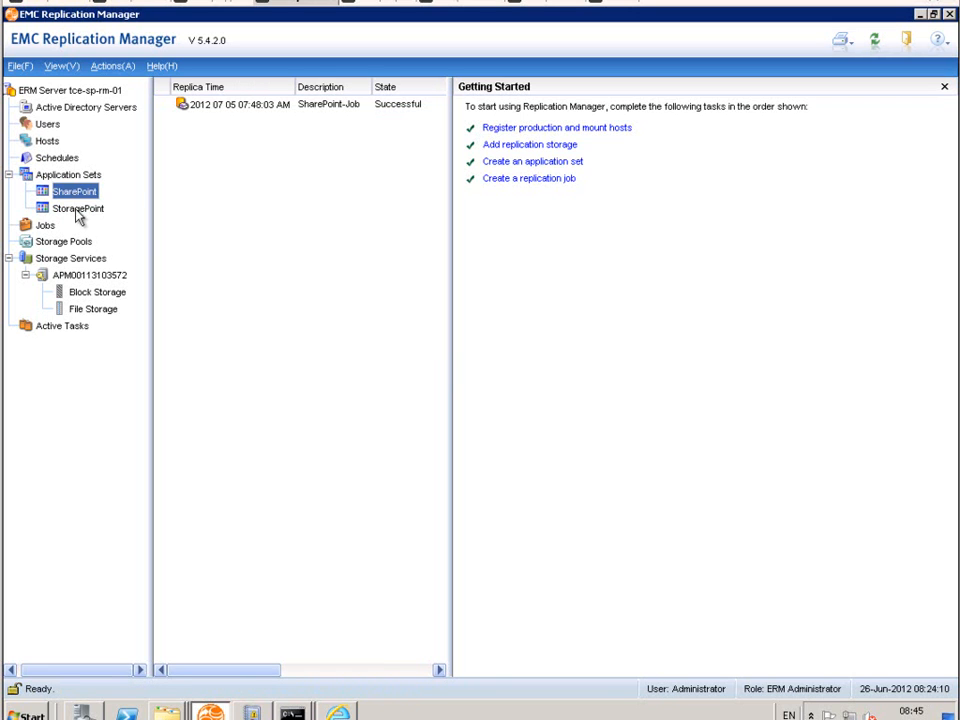
left_click(220, 106)
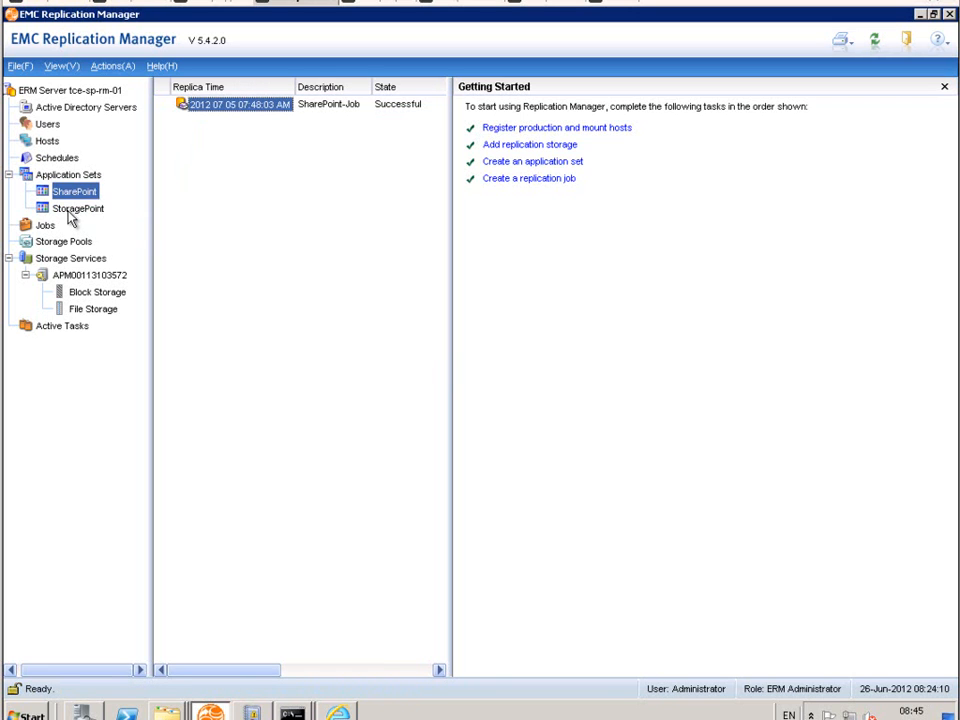
left_click(72, 210)
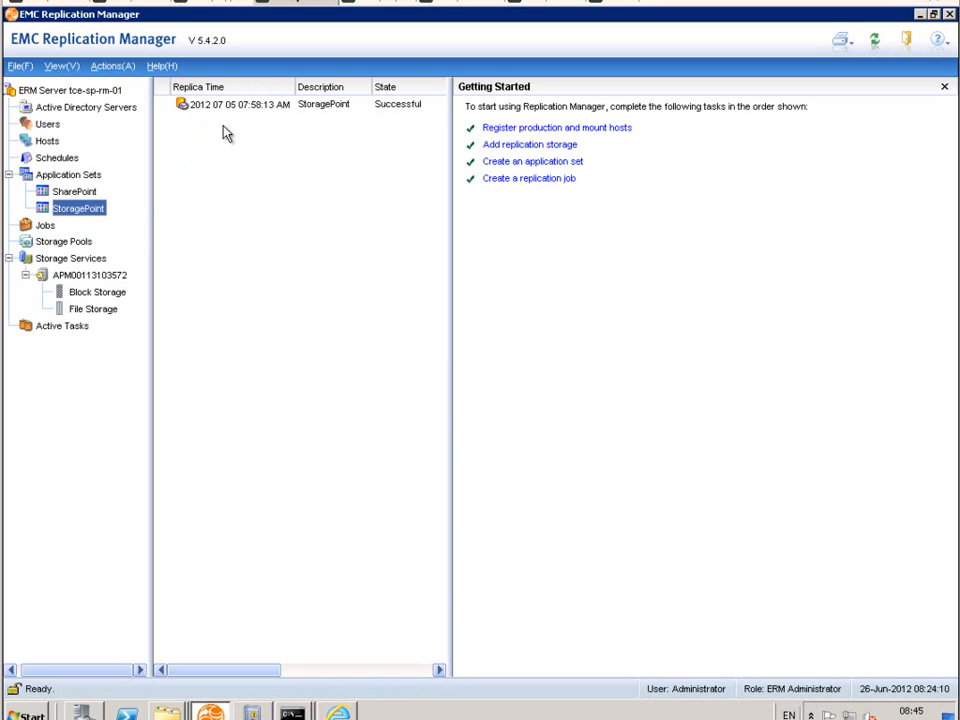
left_click(225, 106)
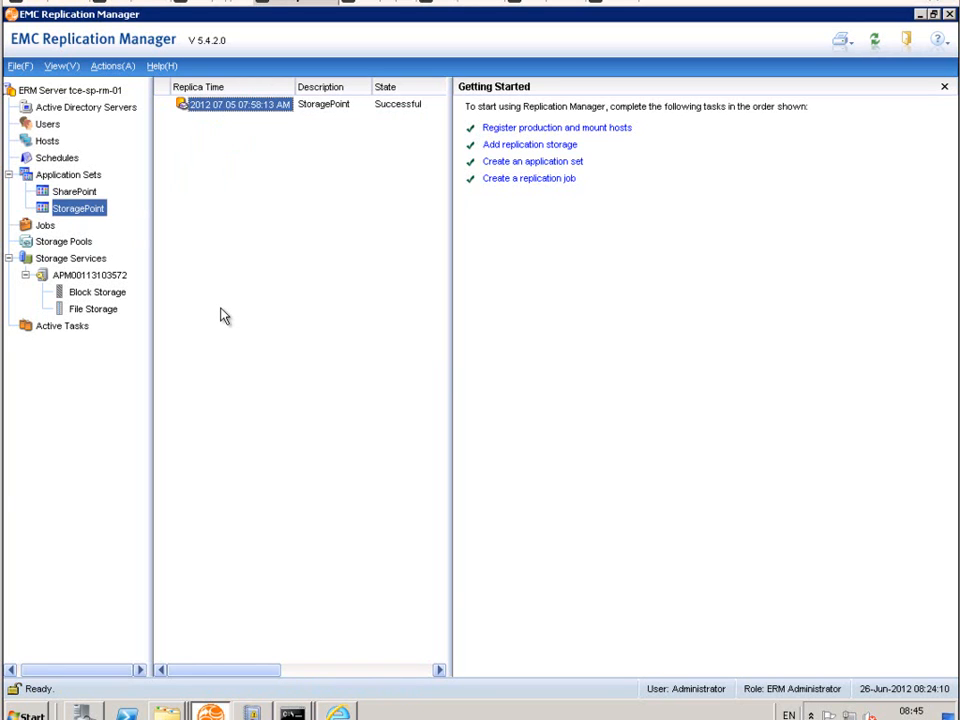
Step: Return to the replication jobs, switch to Unisphere's file system checkpoints and select FS_ckpt250
left_click(45, 228)
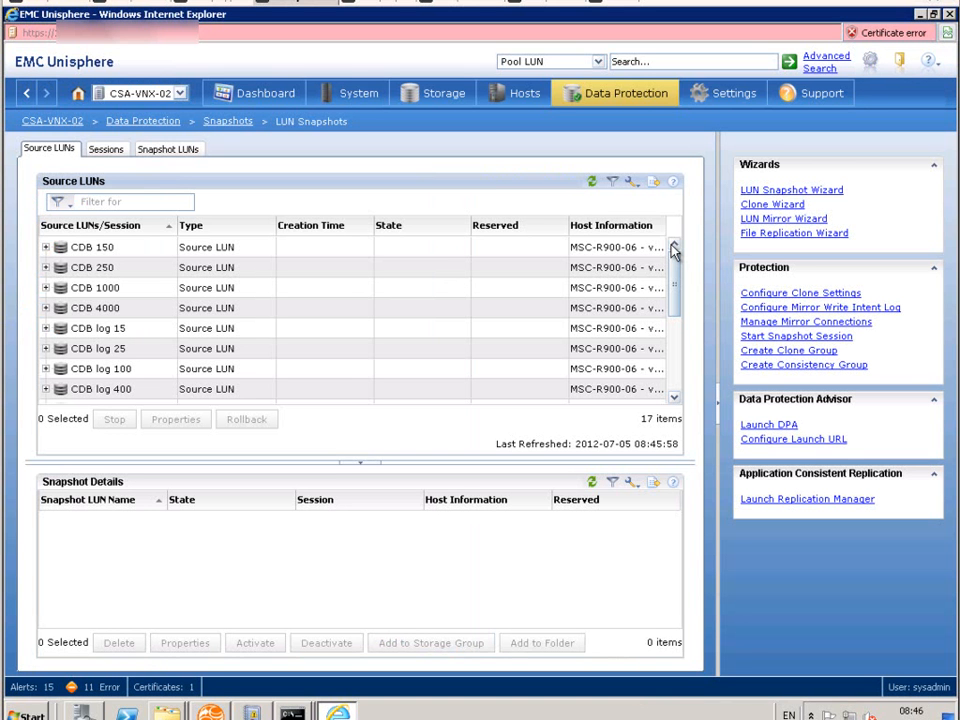
left_click(227, 122)
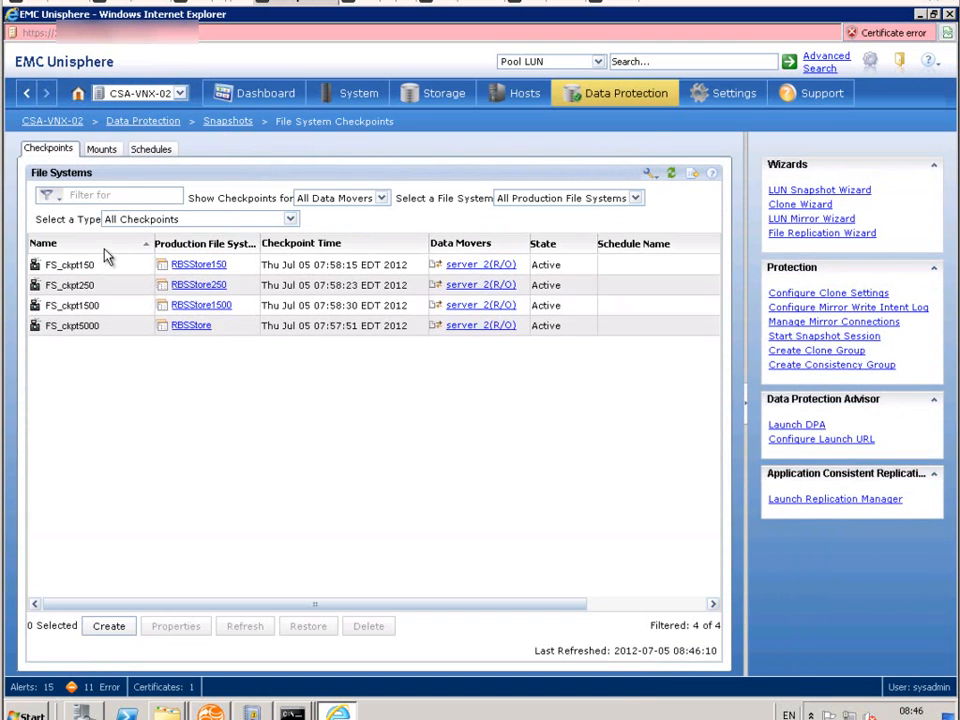
left_click(66, 287)
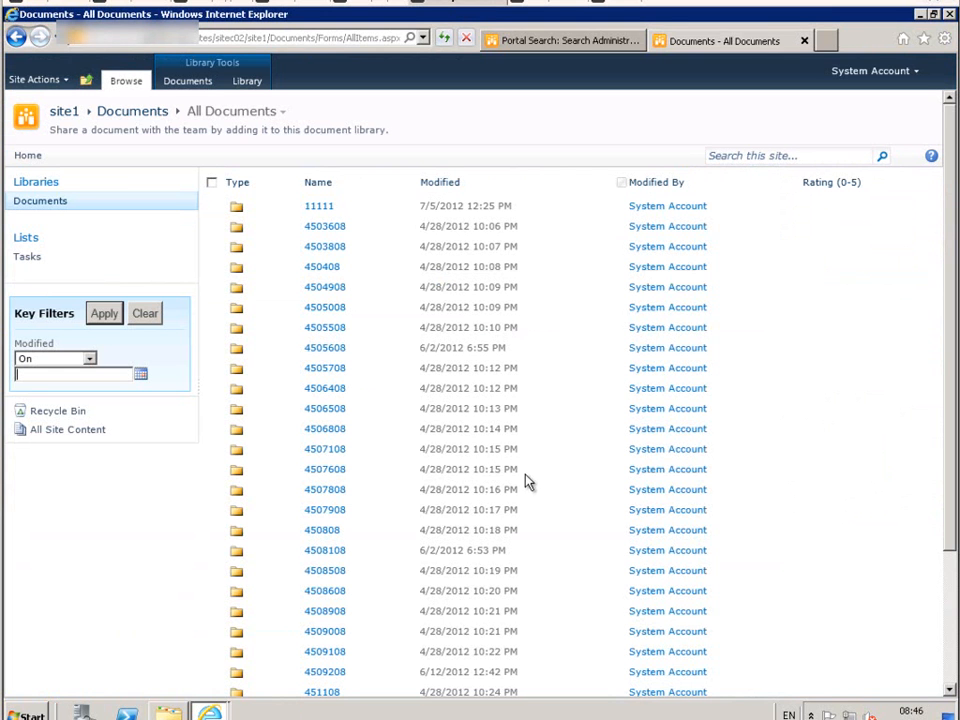
Step: In the SharePoint site1 Documents library, check folder 11111's contents, then permanently delete the folder and refresh the library
left_click(318, 207)
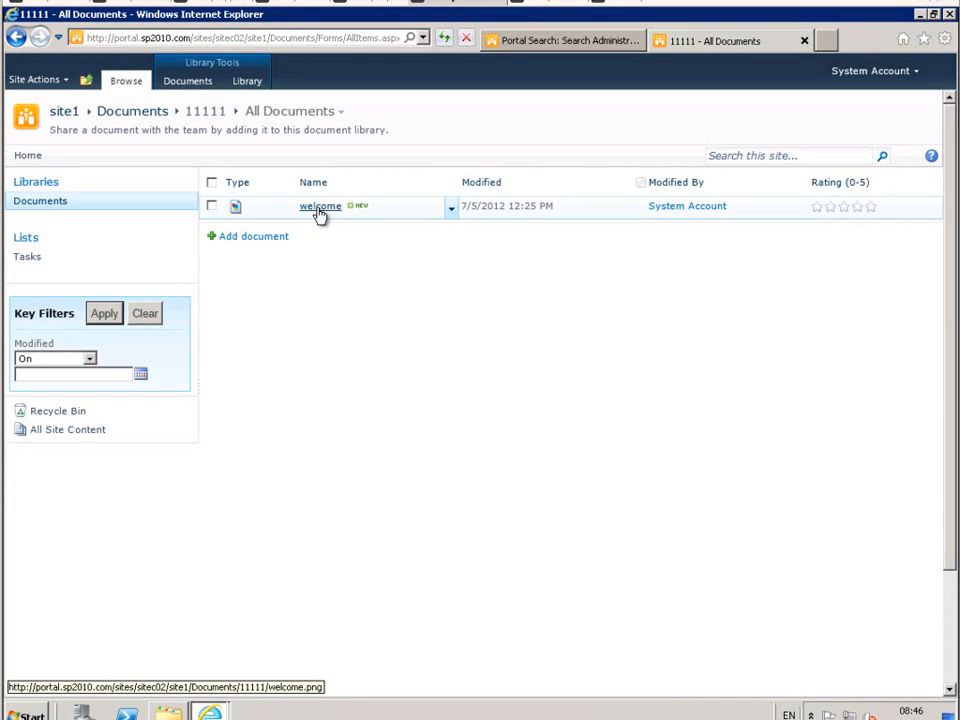
left_click(134, 114)
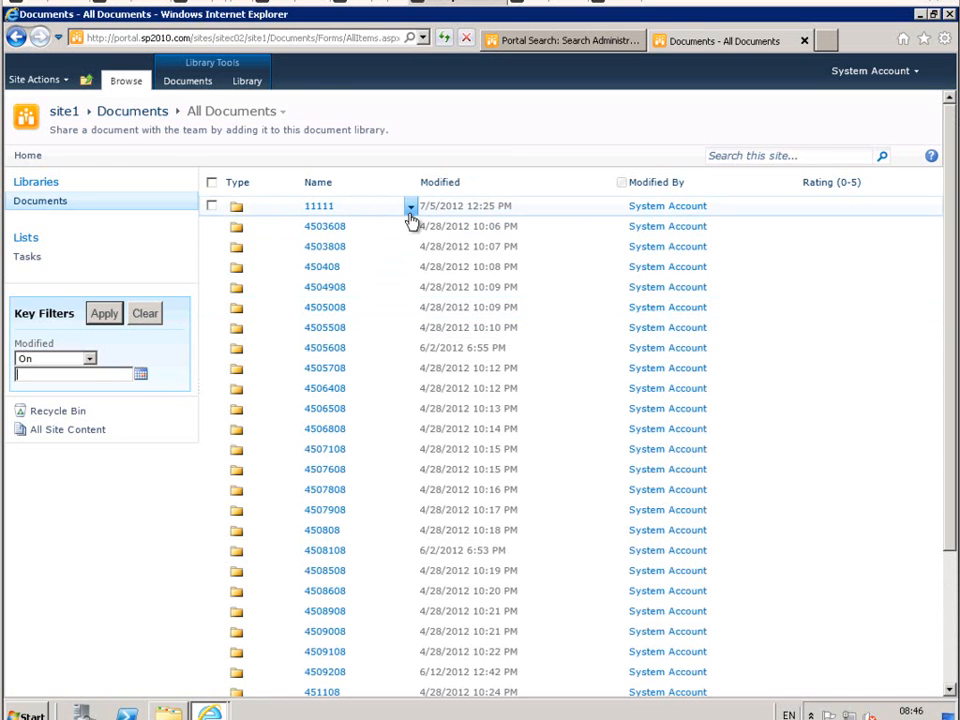
left_click(410, 212)
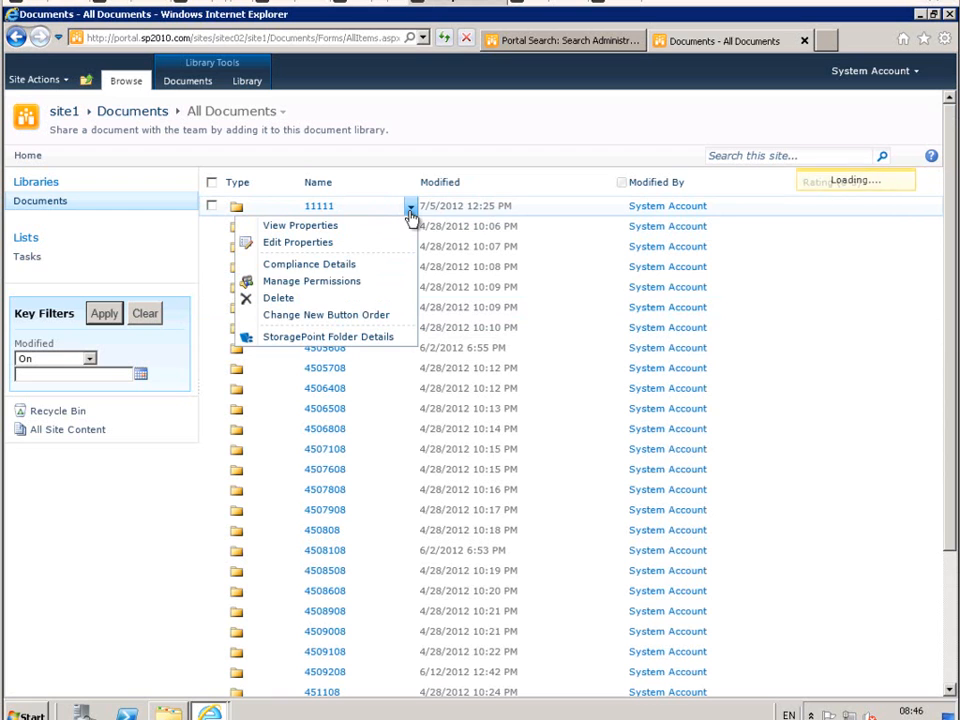
left_click(279, 298)
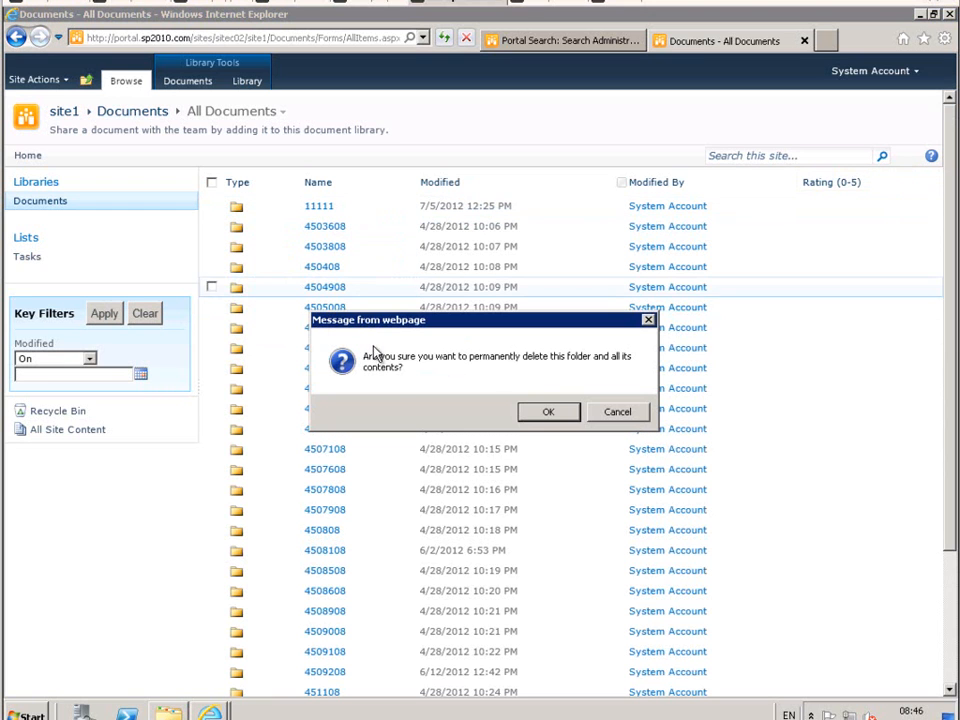
left_click(548, 412)
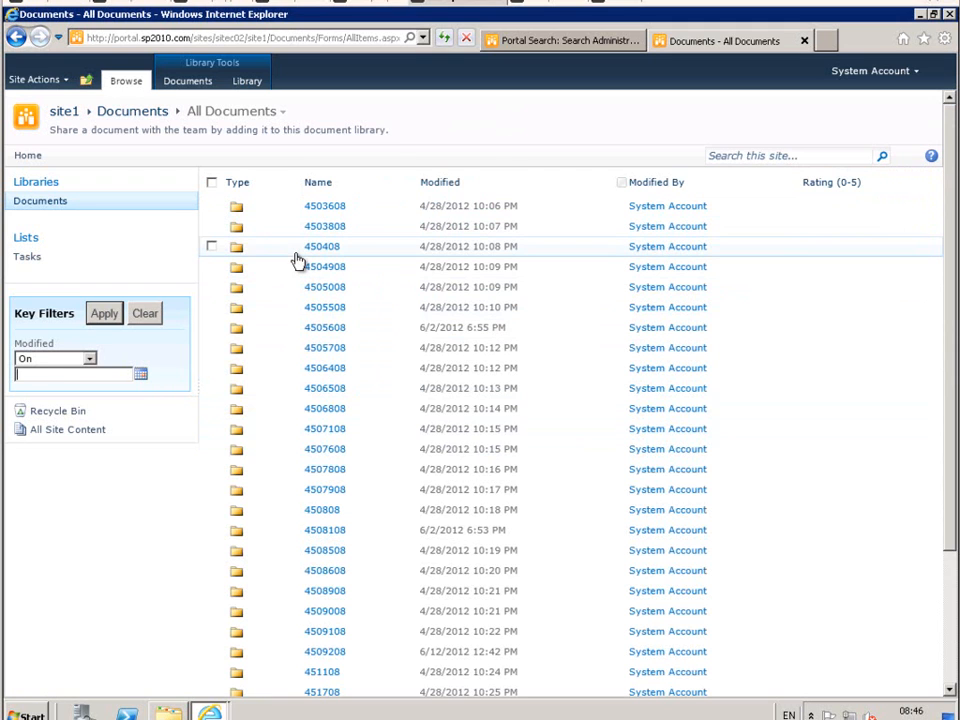
left_click(444, 38)
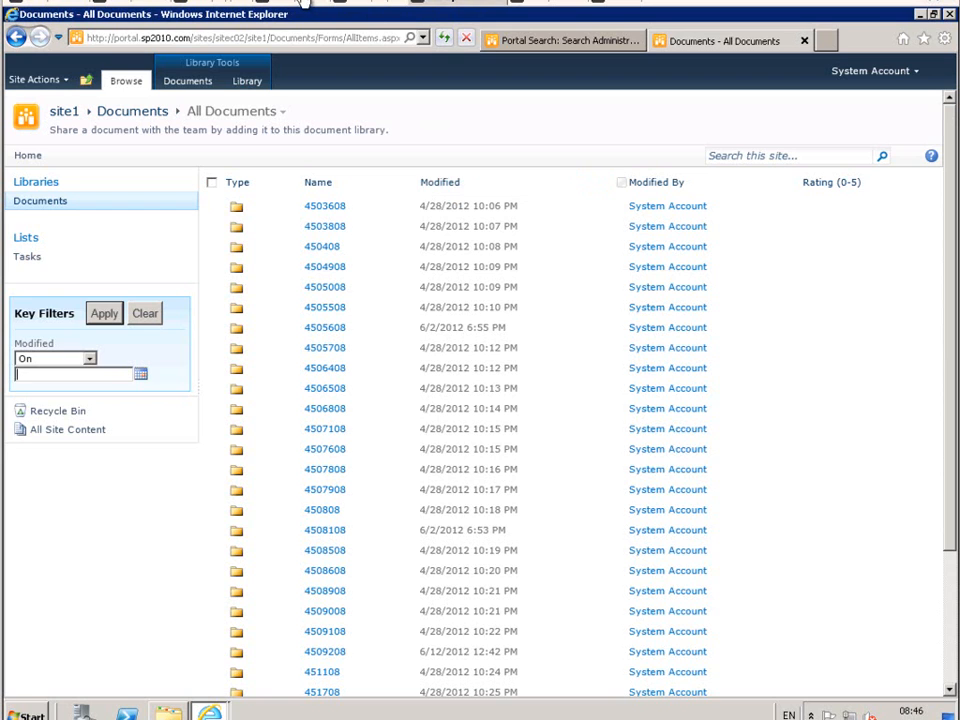
Step: Look over the databases in SQL Server Management Studio, and examine the /RBSStore250 and /FS_ckpt250 mounts in Unisphere
left_click(364, 3)
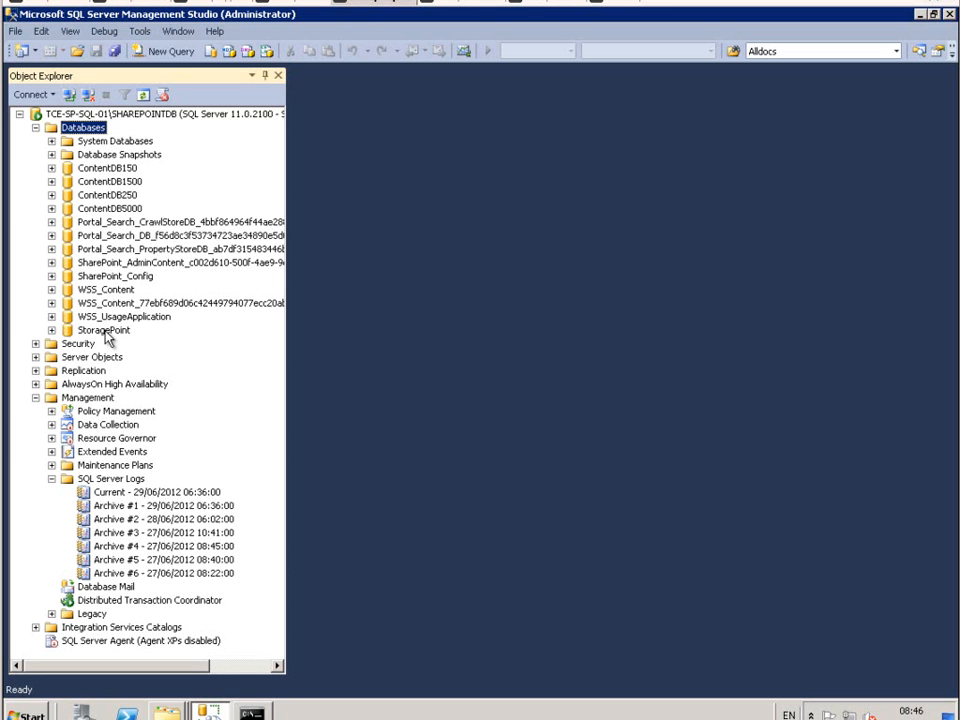
left_click(298, 5)
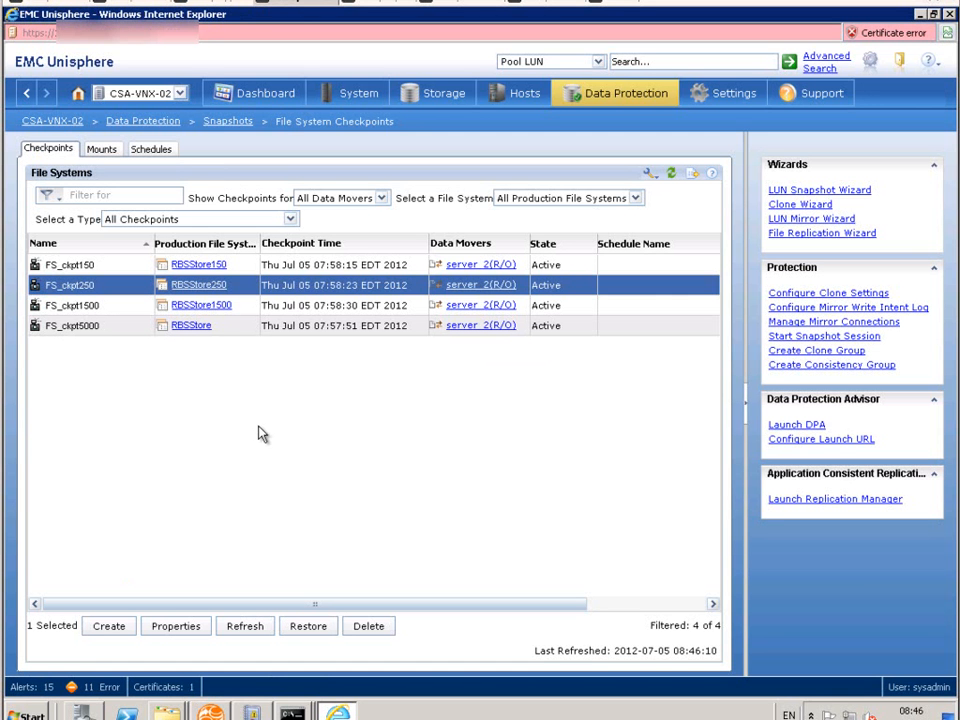
left_click(101, 148)
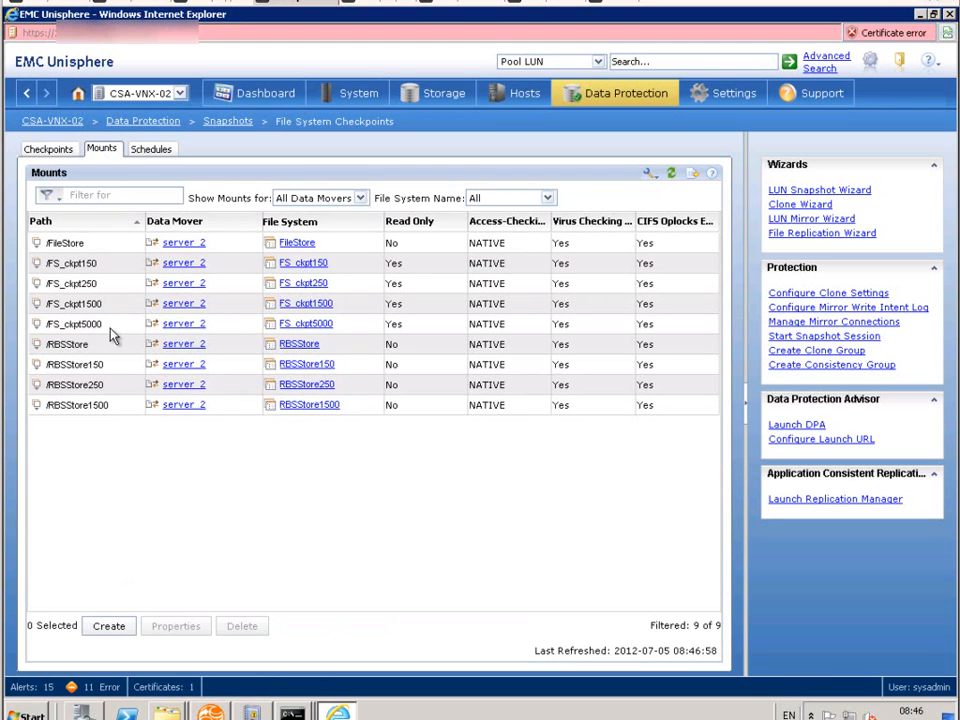
left_click(86, 386)
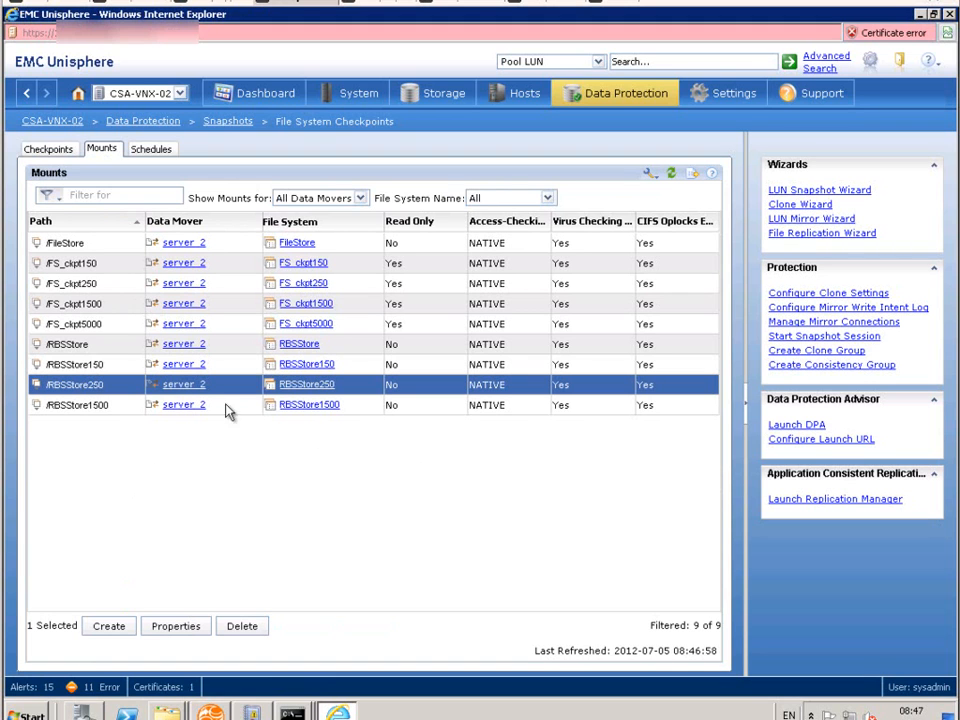
left_click(88, 285)
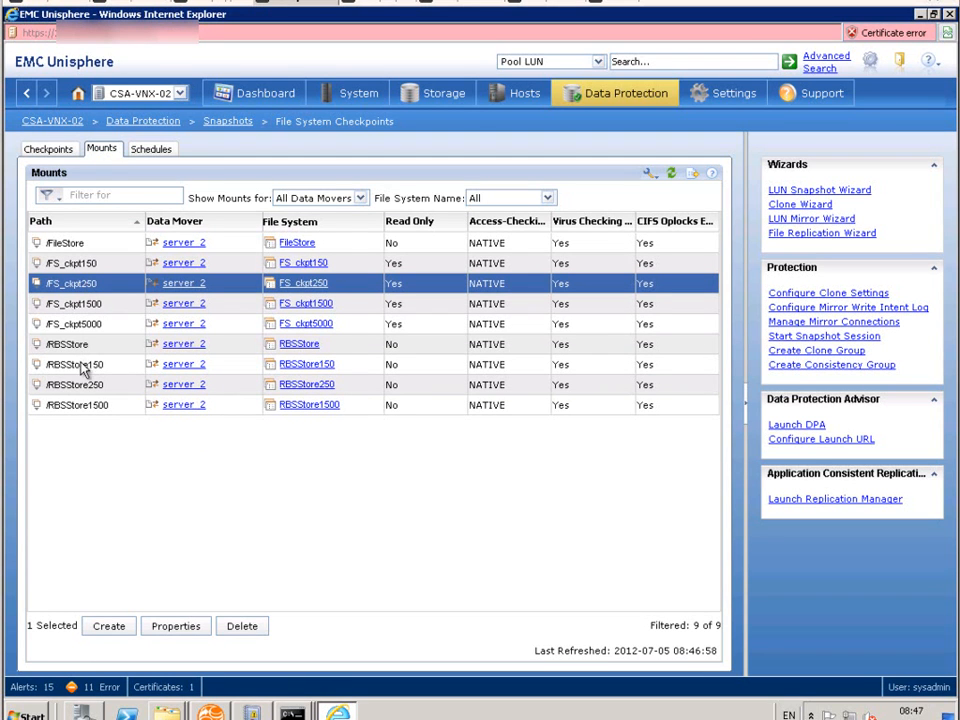
Step: Restore production file system RBSStore250 from checkpoint FS_ckpt250, naming the new checkpoint FS_ckpt250-2
left_click(50, 150)
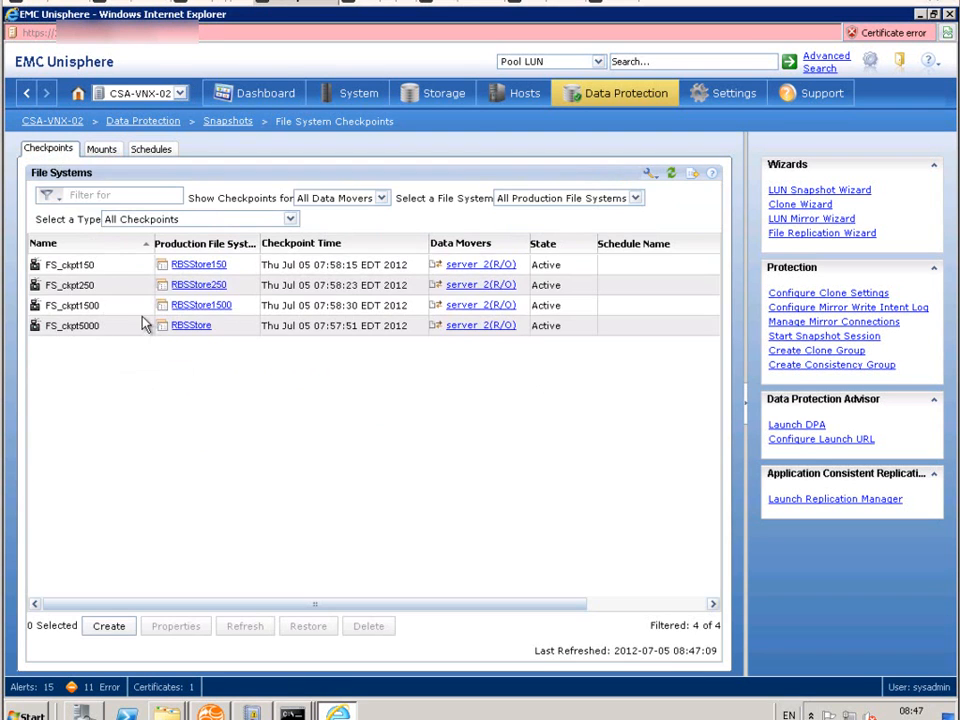
left_click(97, 287)
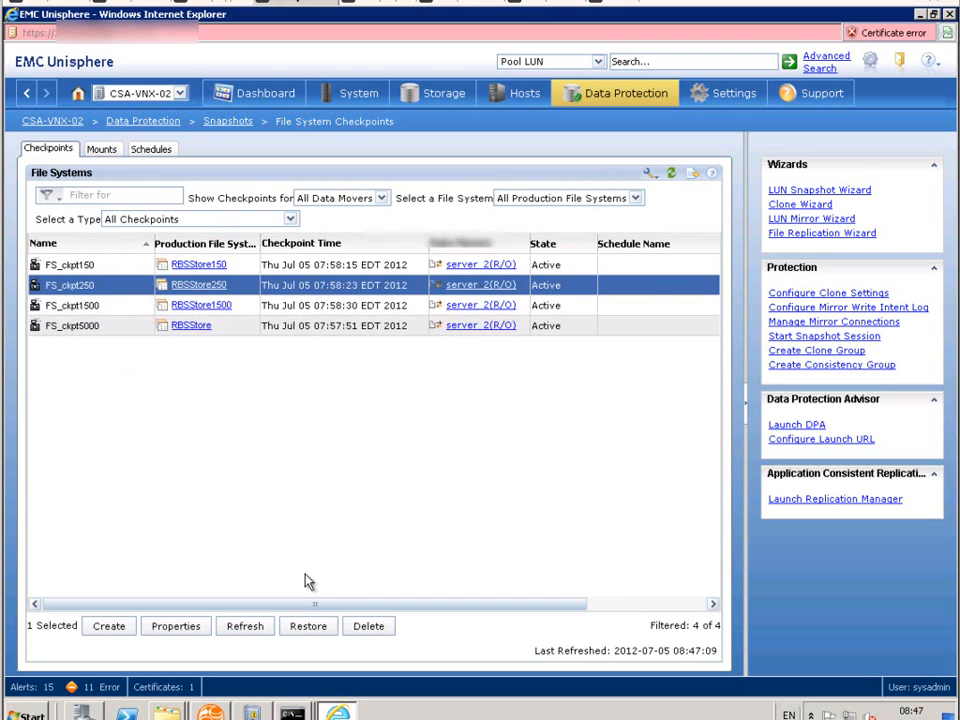
left_click(309, 626)
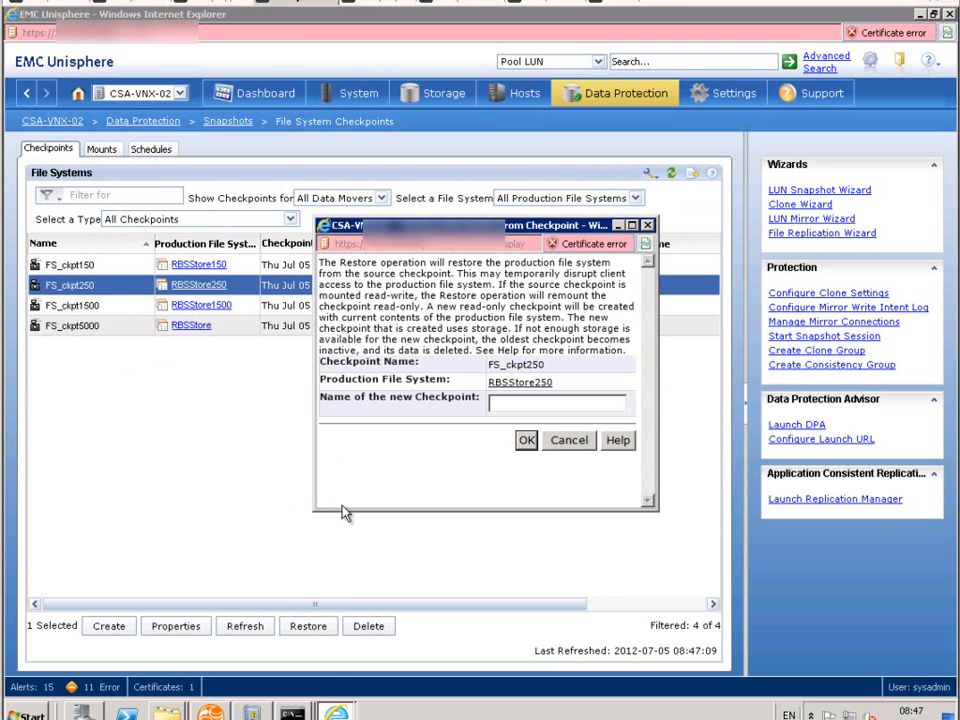
left_click(497, 403)
type("FS-ckpt250-2")
left_click(516, 404)
key("BackSpace")
type("_")
left_click(527, 446)
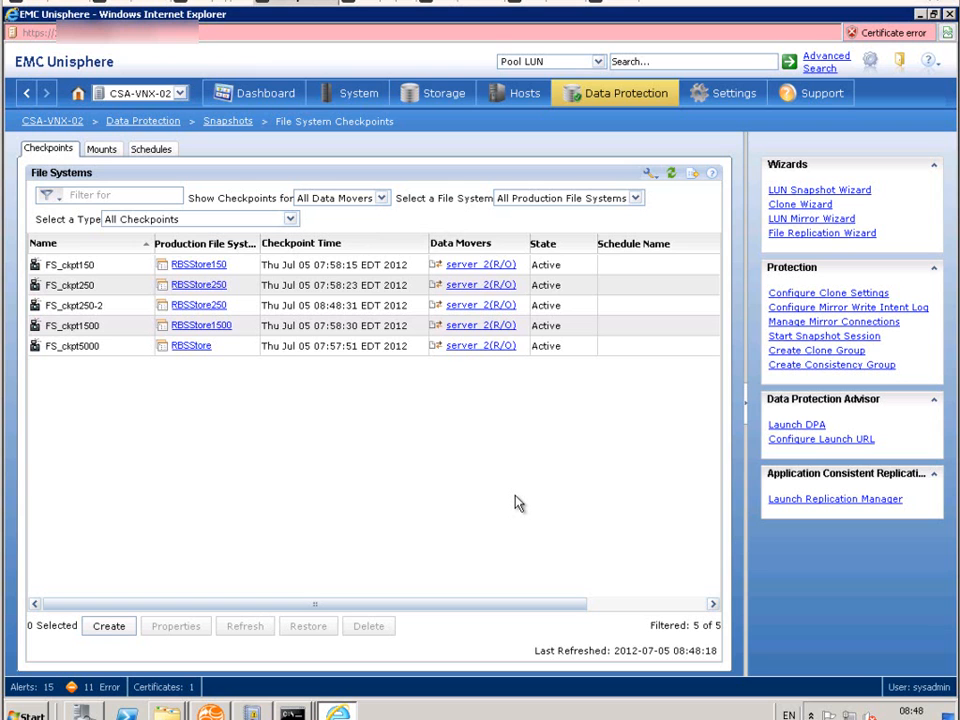
Step: Check the file system mounts, and open the properties of checkpoint FS_ckpt250-2 for review
left_click(102, 151)
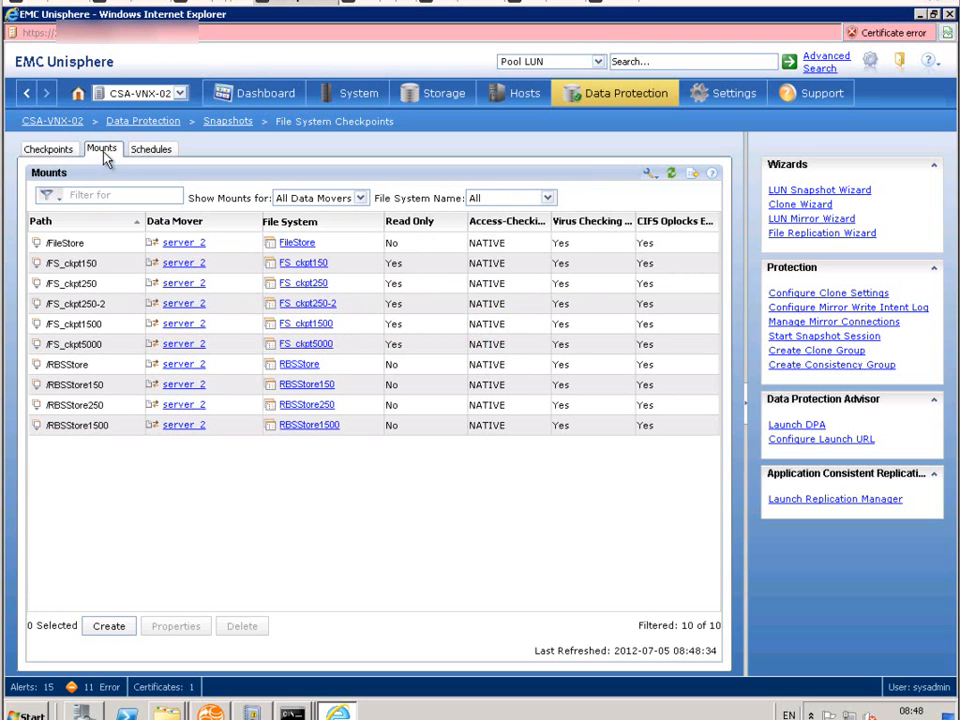
left_click(49, 152)
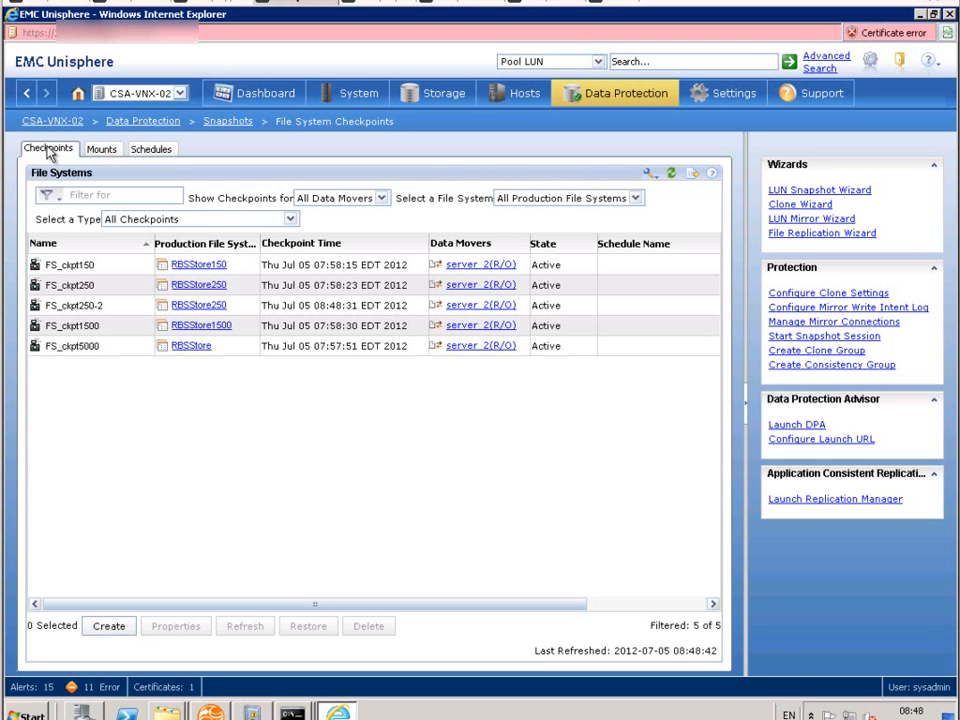
left_click(68, 306)
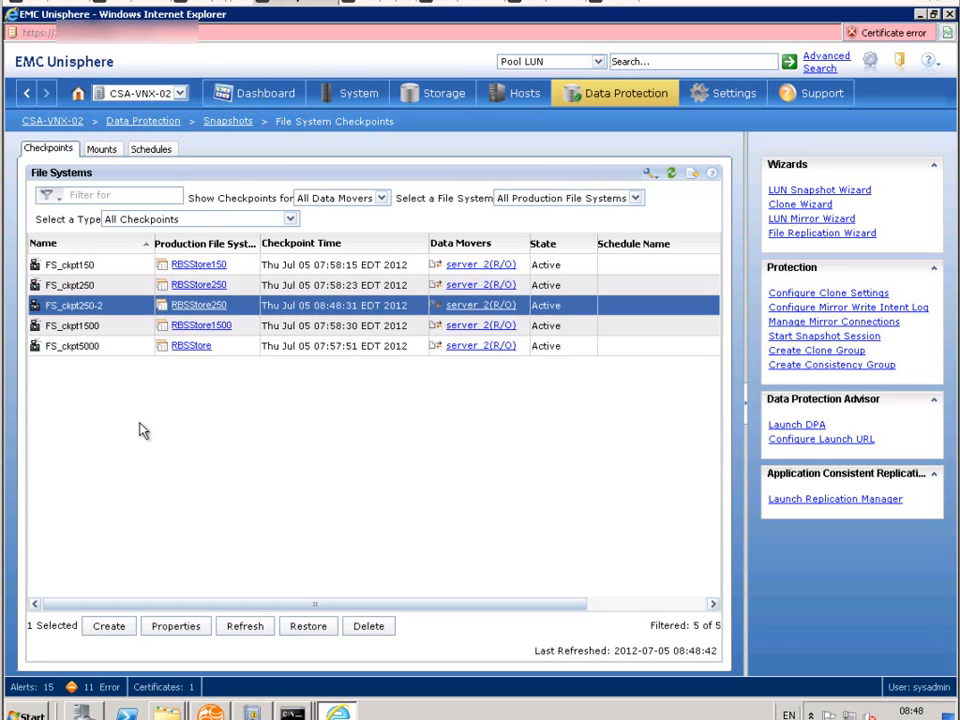
left_click(200, 627)
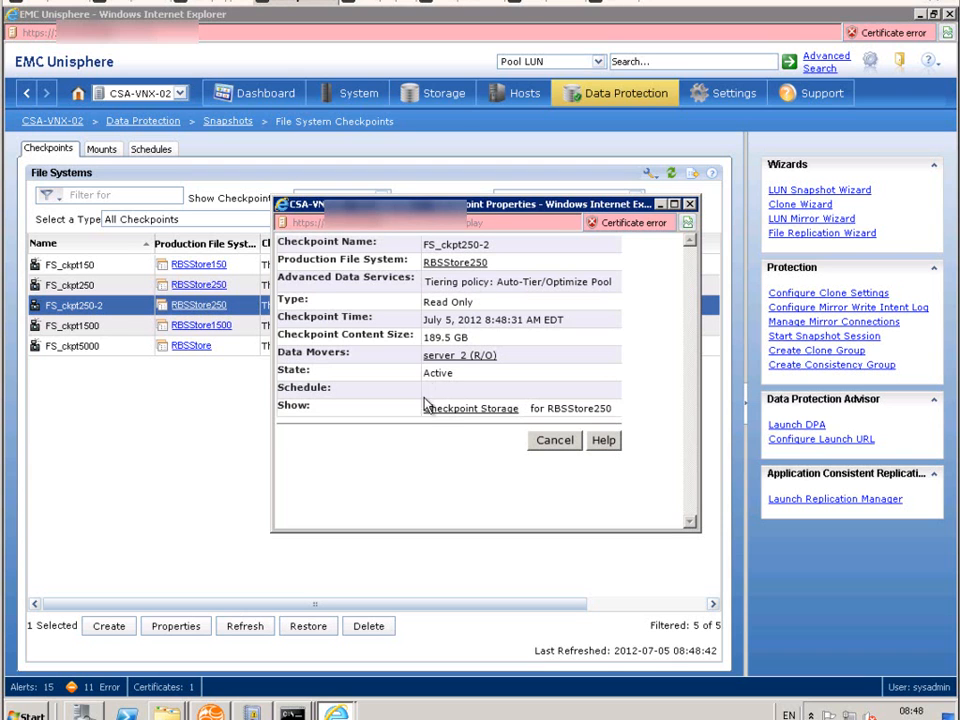
Step: Close the checkpoint properties, review the mount properties of /RBSStore250, and return to the file system checkpoints list
left_click(555, 442)
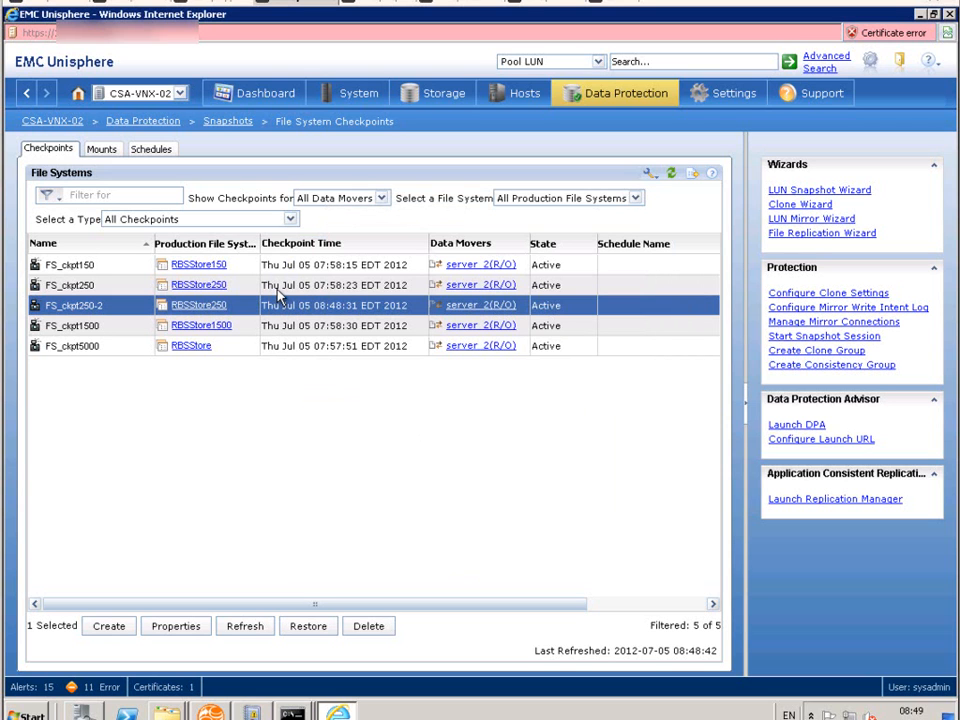
left_click(310, 287)
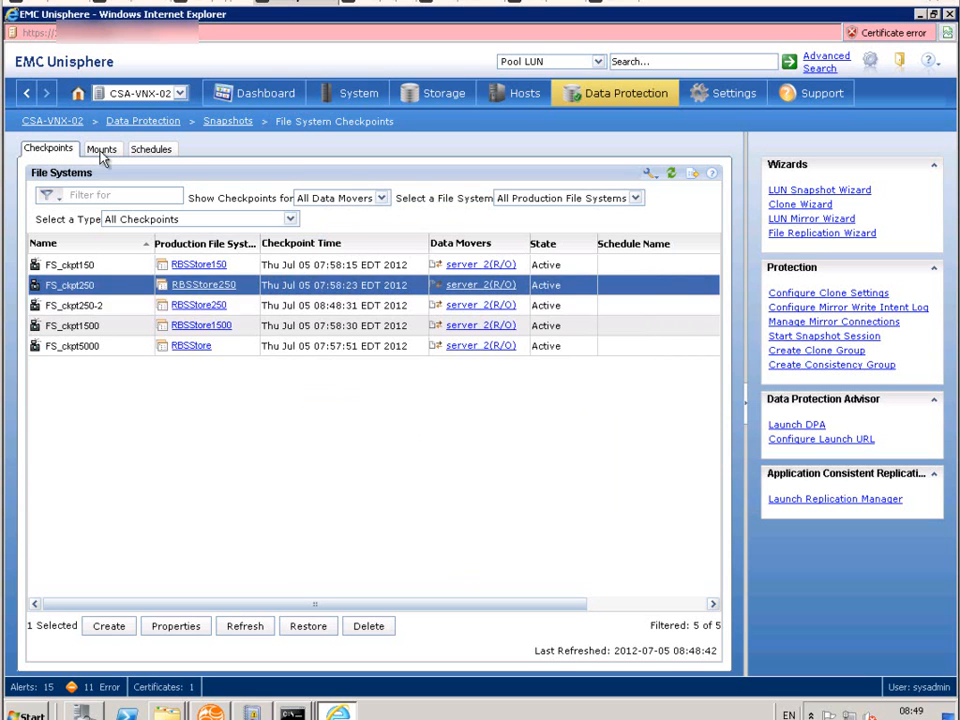
left_click(101, 150)
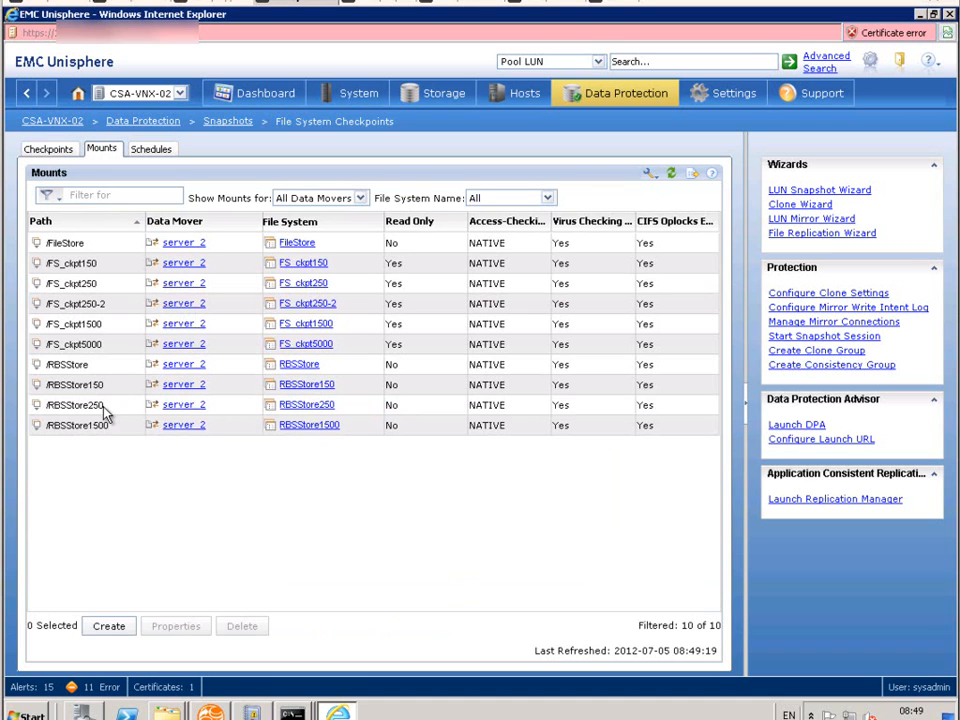
left_click(105, 407)
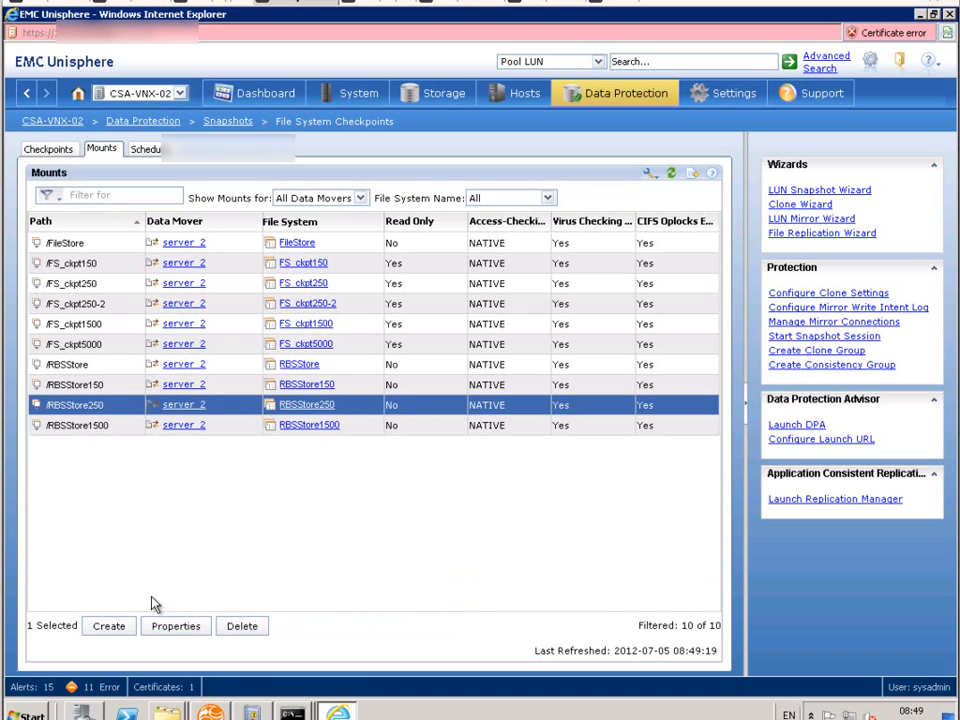
left_click(170, 626)
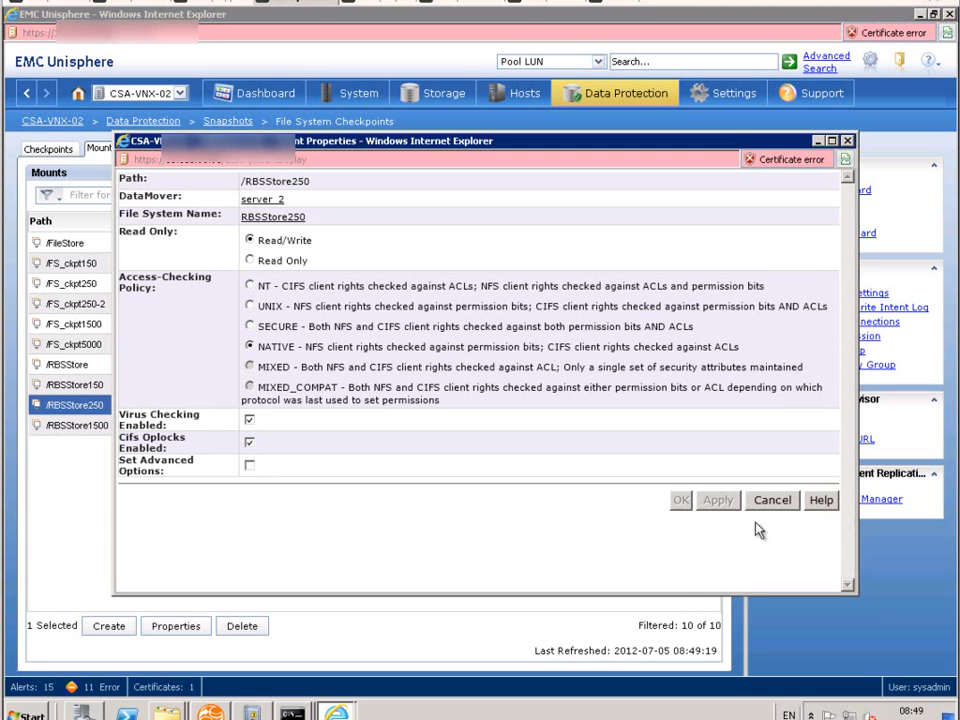
left_click(773, 501)
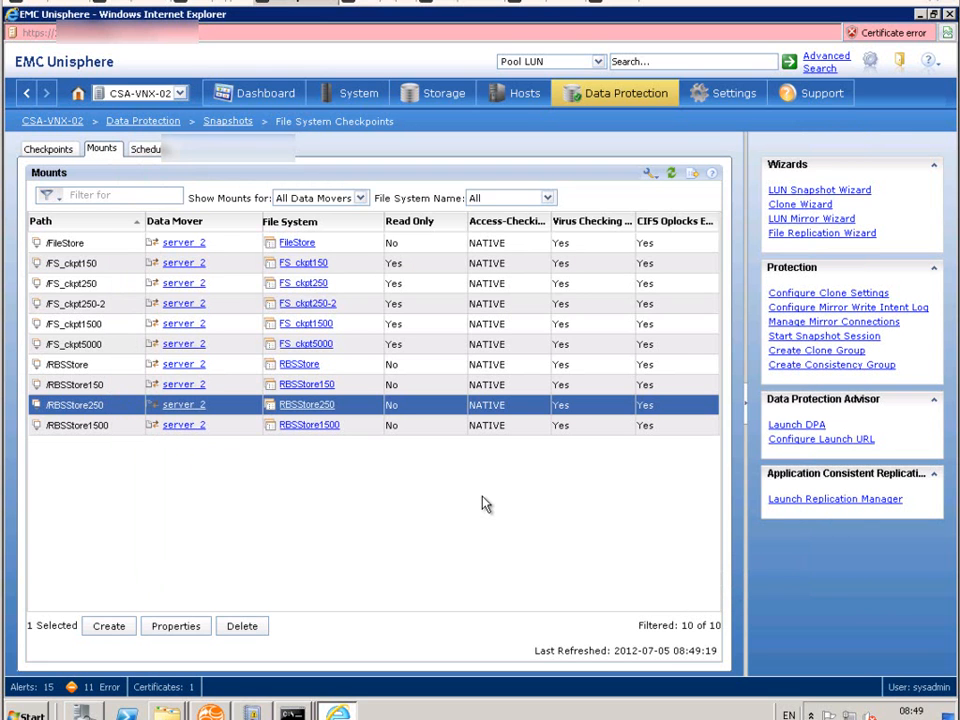
left_click(55, 152)
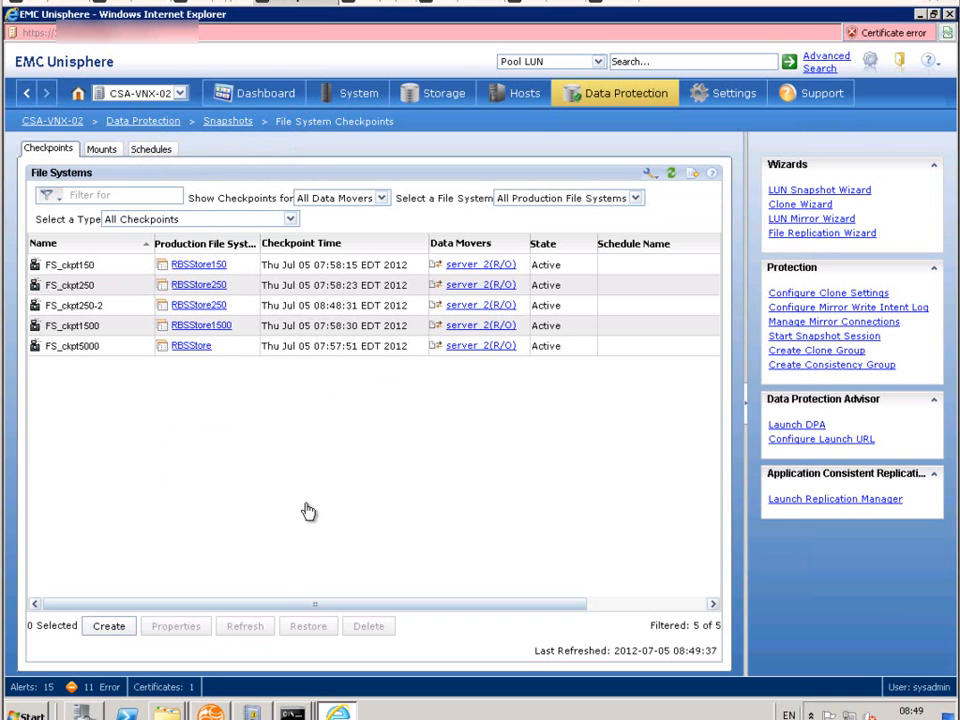
left_click(211, 713)
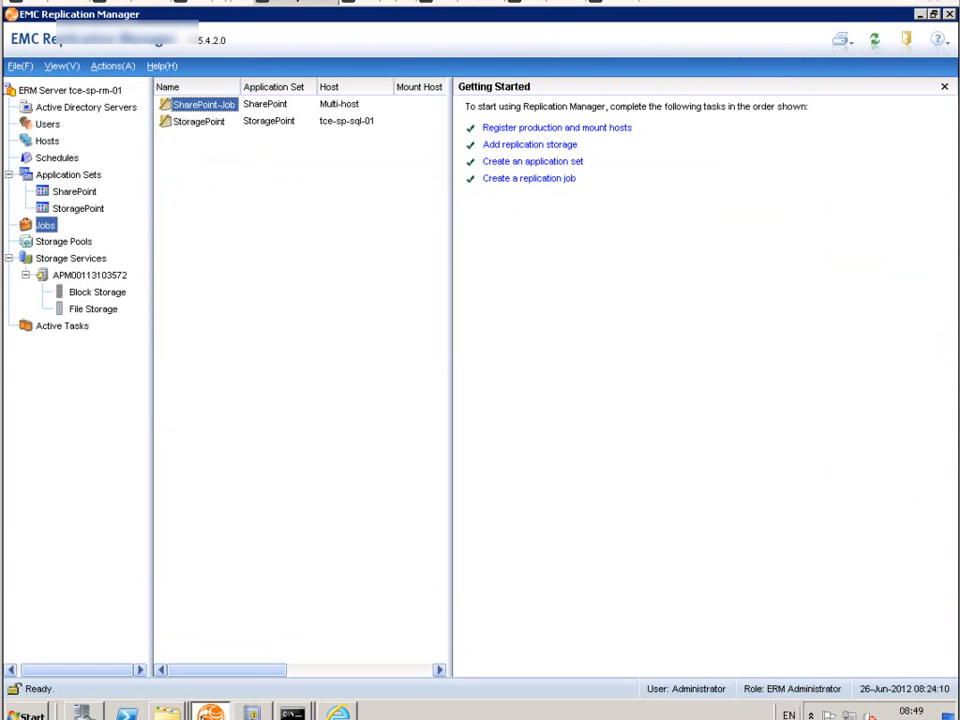
left_click(77, 208)
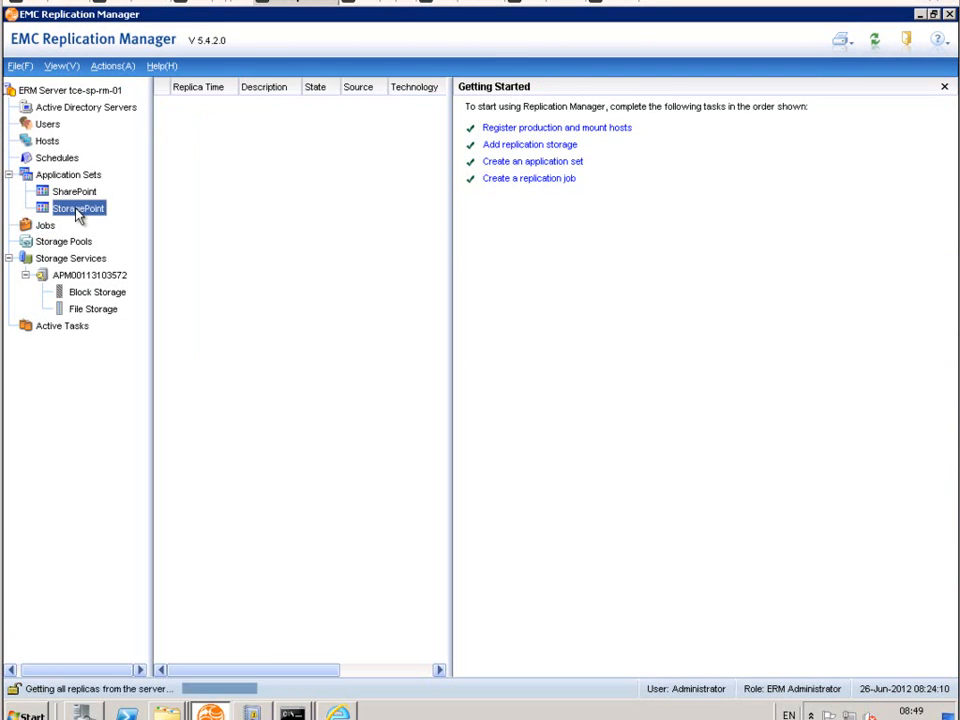
right_click(78, 210)
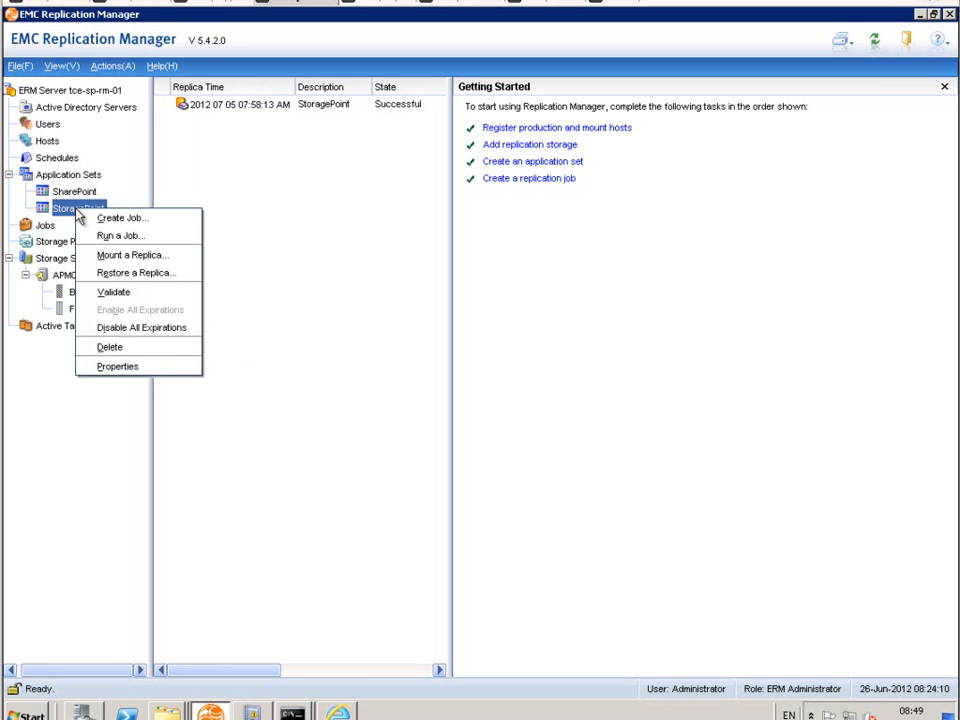
left_click(101, 278)
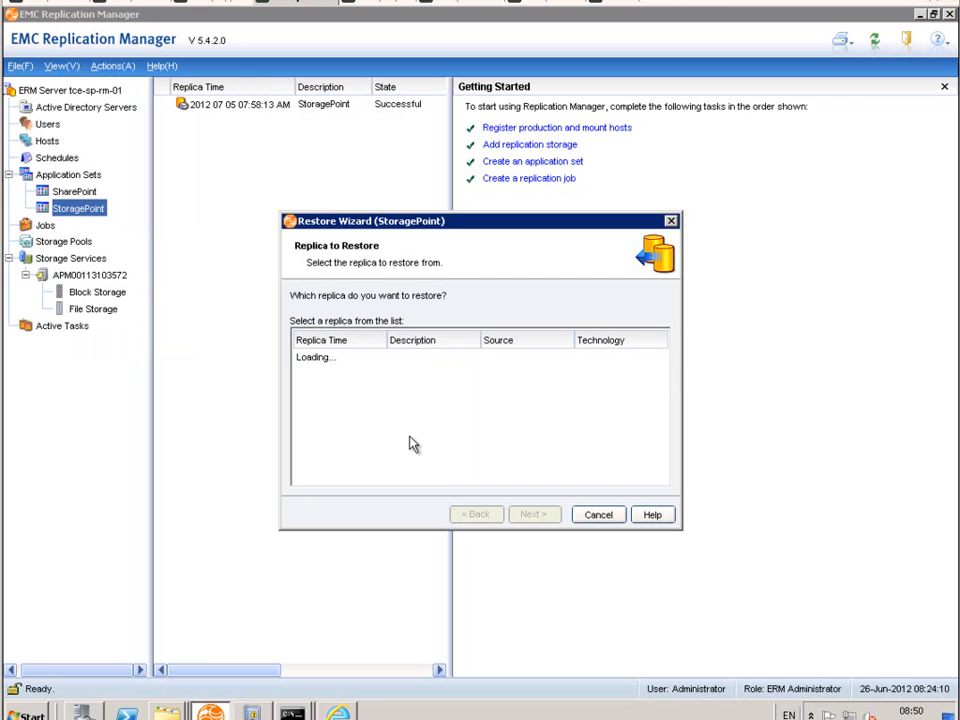
left_click(535, 516)
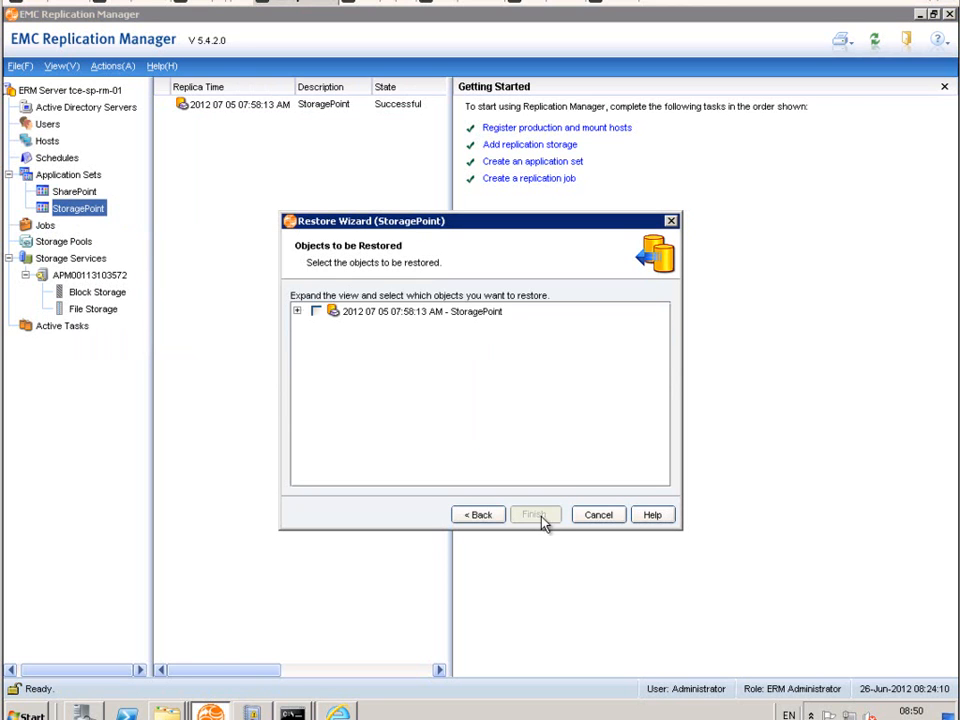
left_click(297, 312)
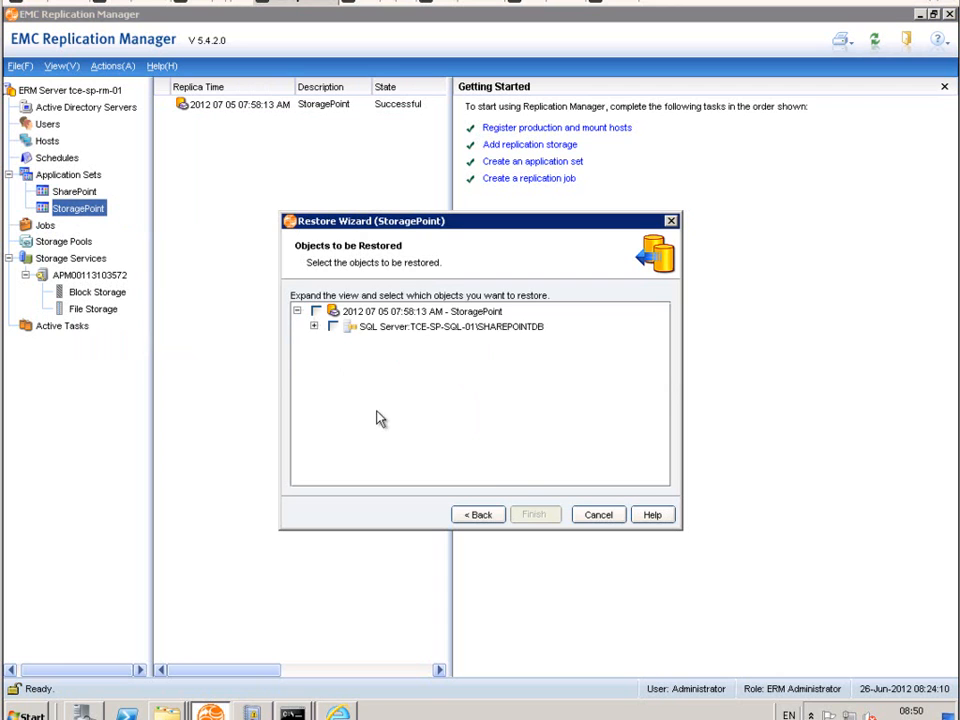
left_click(314, 326)
left_click(330, 342)
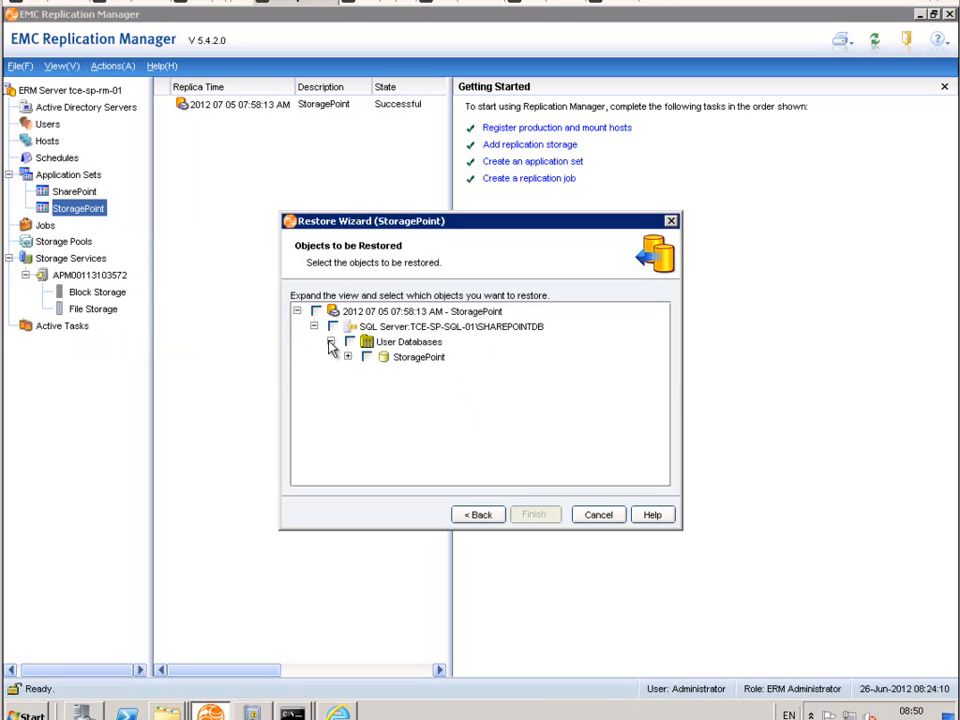
left_click(347, 357)
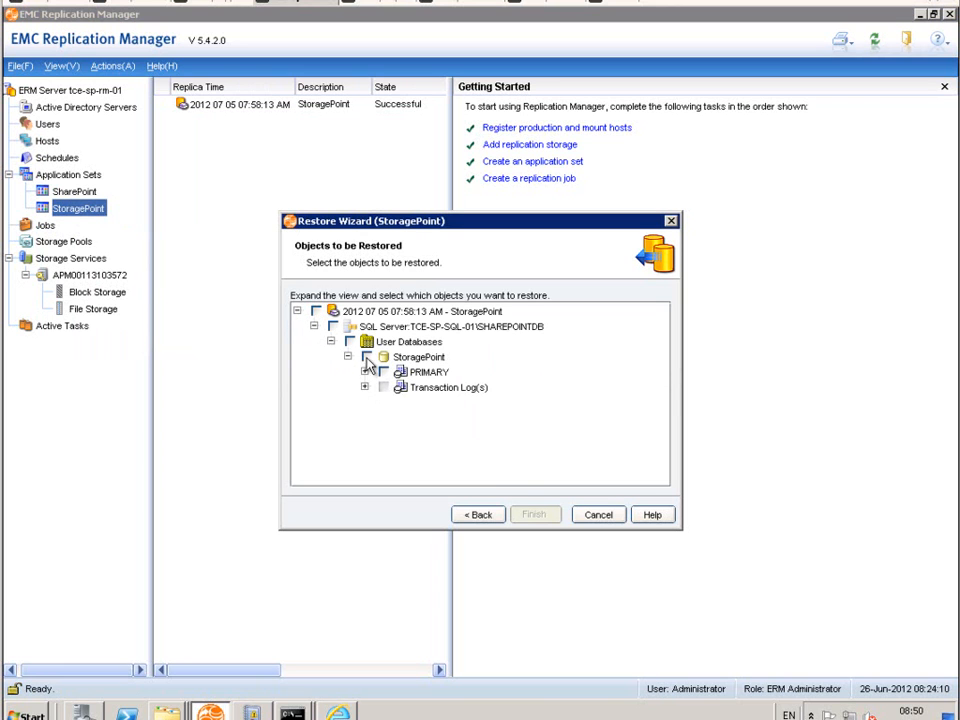
left_click(366, 357)
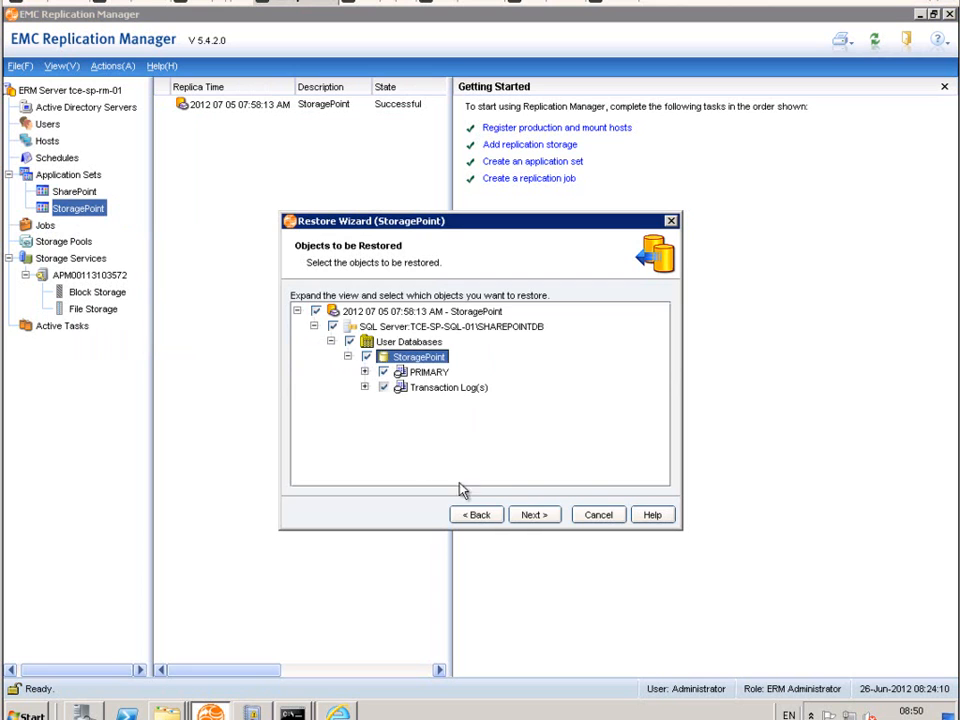
left_click(533, 515)
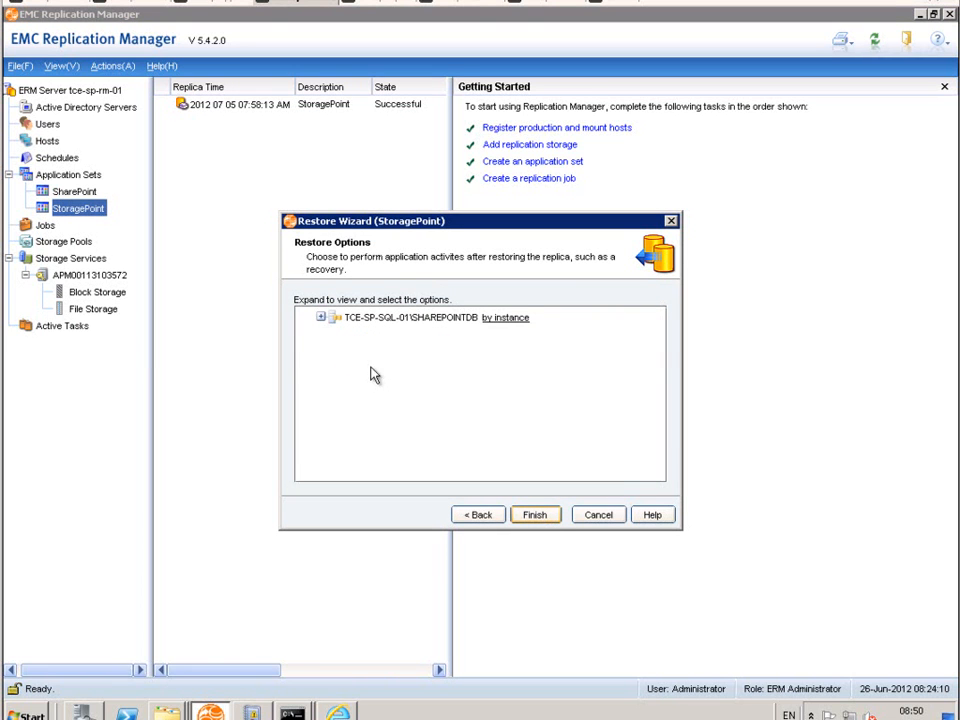
Step: Set the restore options for TCE-SP-SQL-01\SHAREPOINTDB to Recovery with Replace enabled, leaving transaction log backup off
left_click(320, 318)
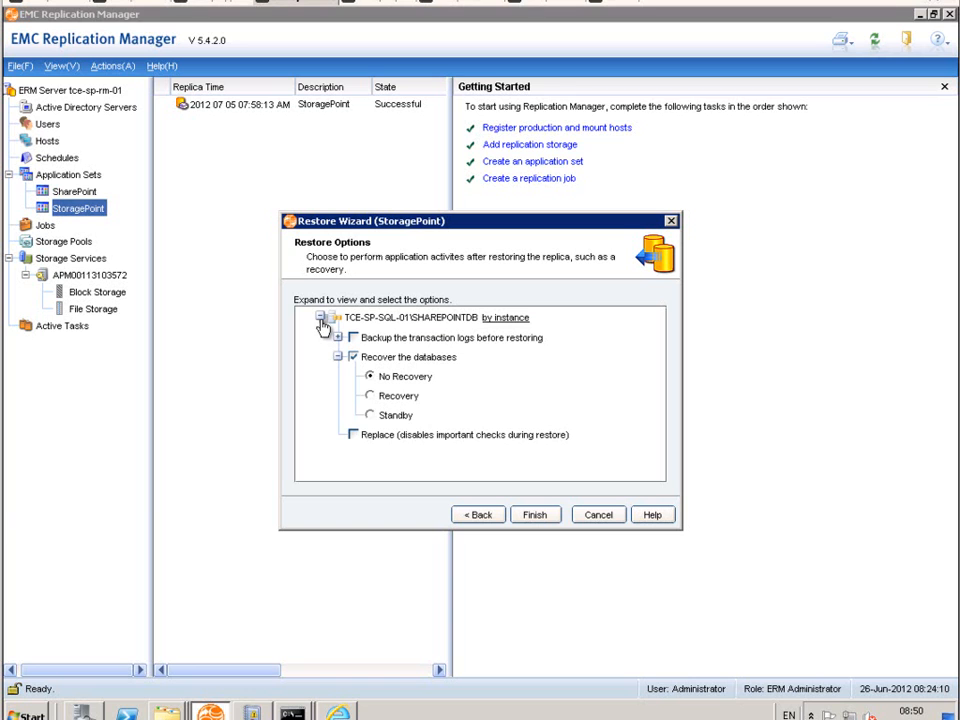
left_click(370, 396)
left_click(339, 338)
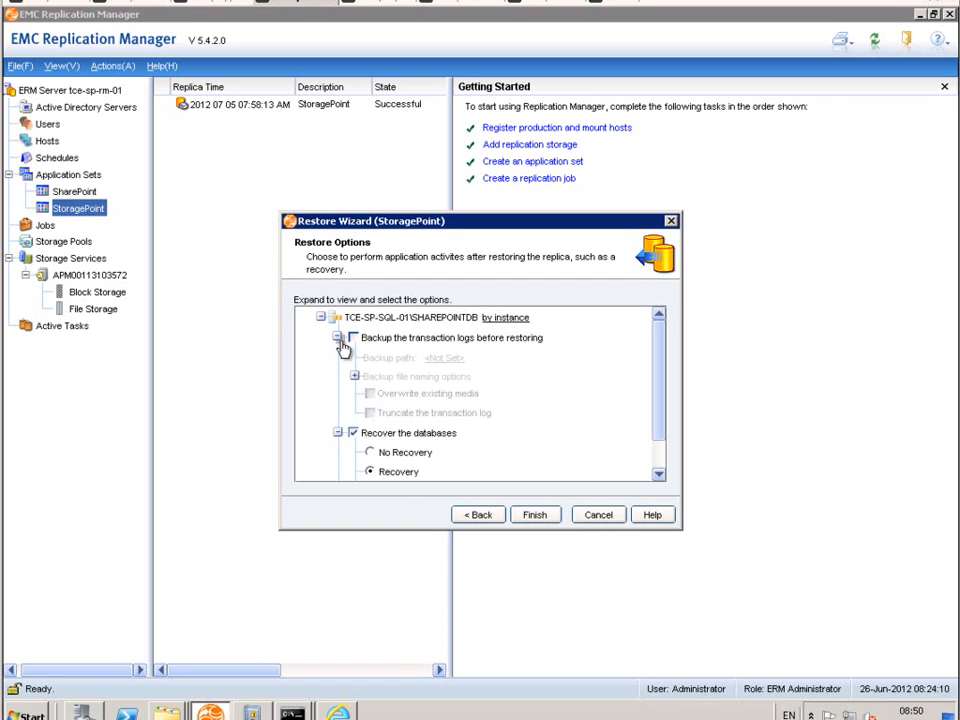
left_click(338, 338)
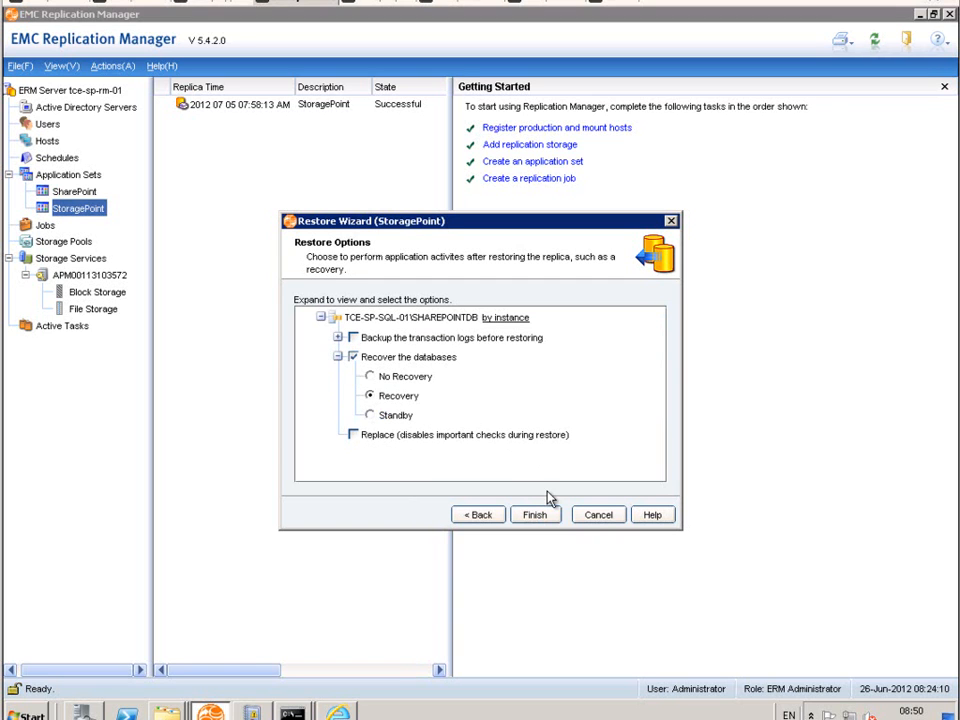
left_click(354, 436)
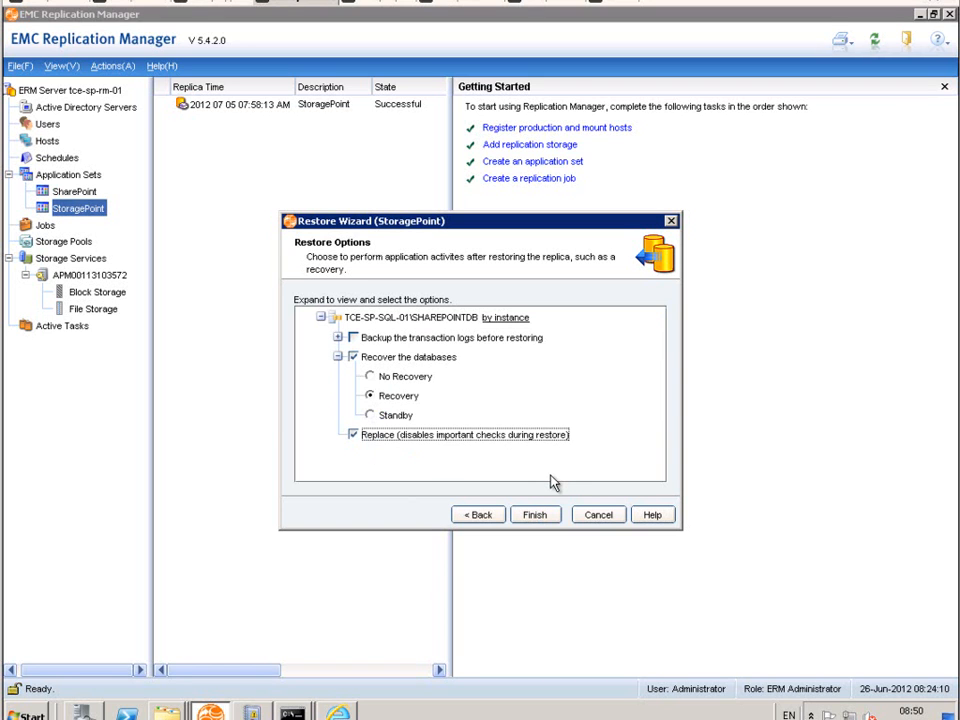
Step: Run the StoragePoint replica restore, accepting the Replace and overwrite confirmations, and show its progress details in a widened window
left_click(538, 517)
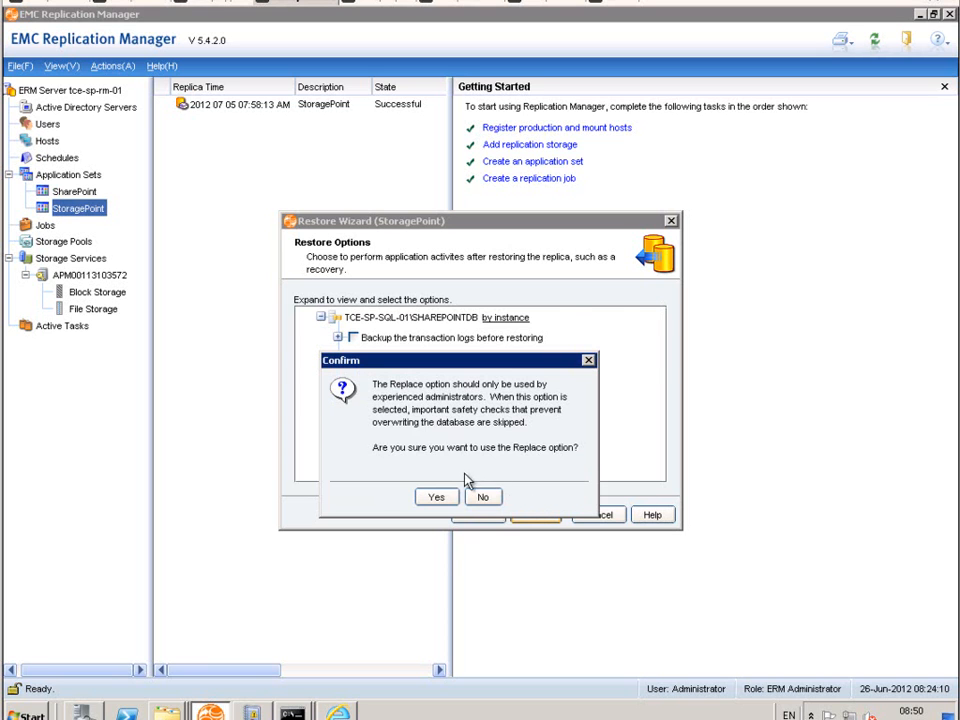
left_click(437, 497)
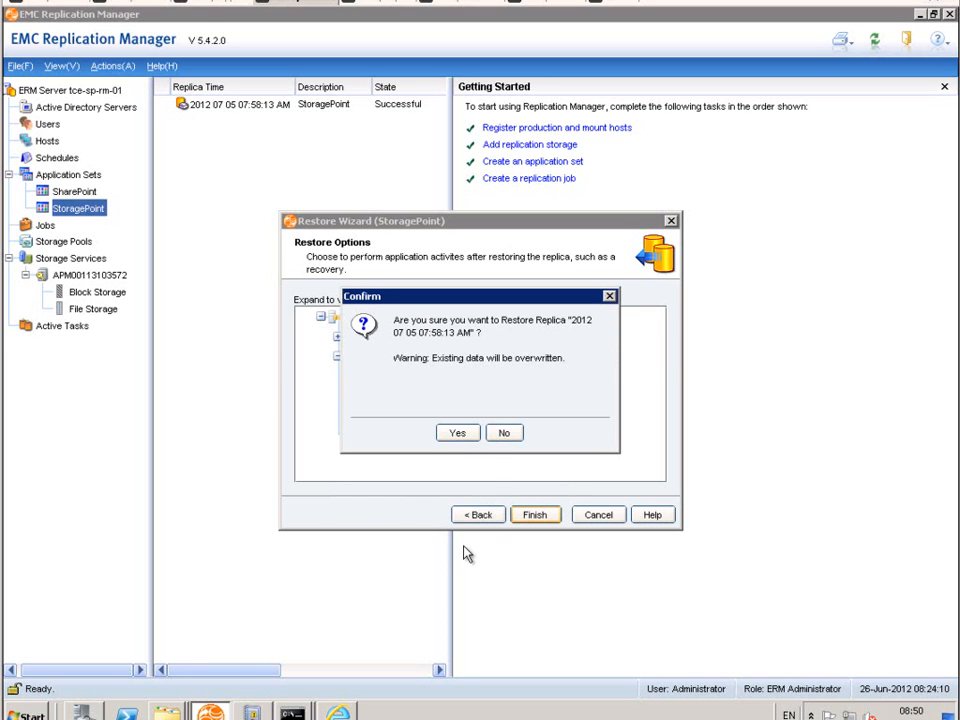
left_click(457, 432)
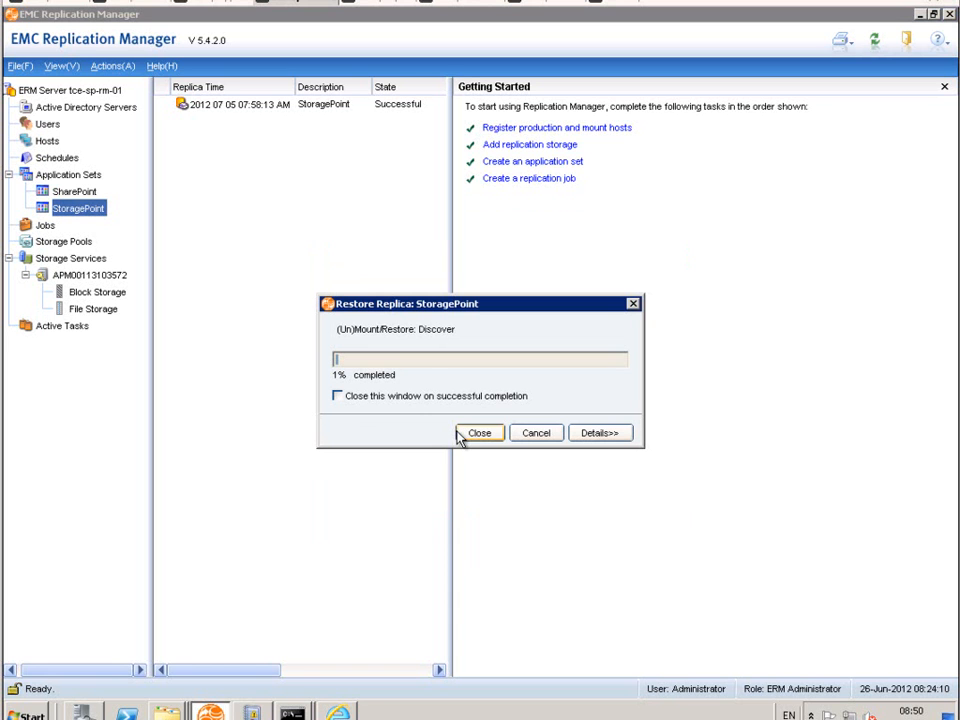
left_click(600, 433)
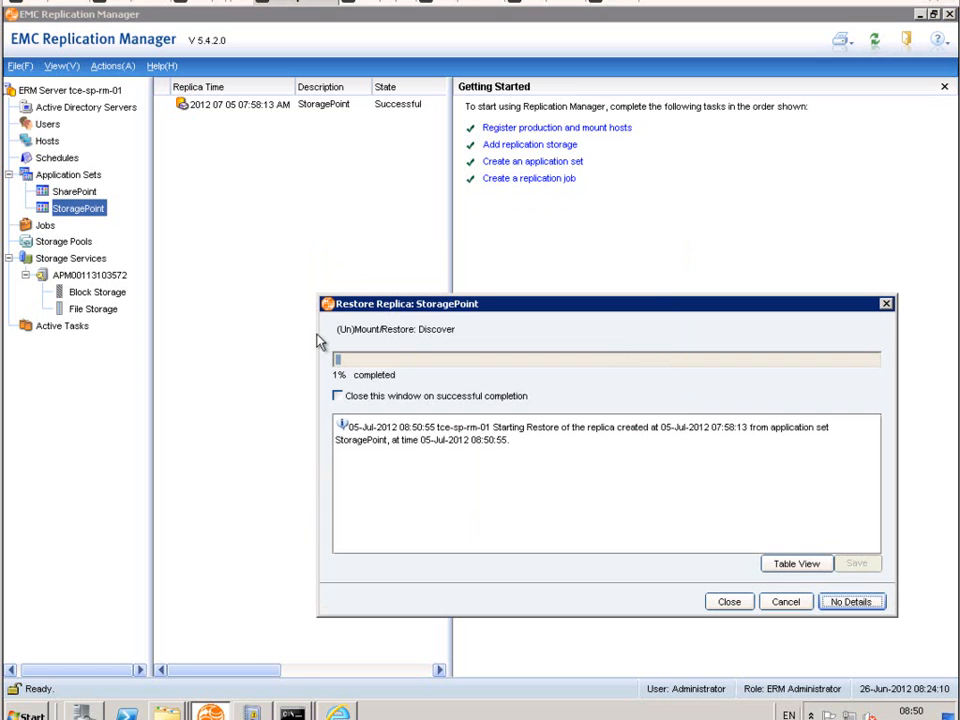
left_click_drag(317, 332, 148, 330)
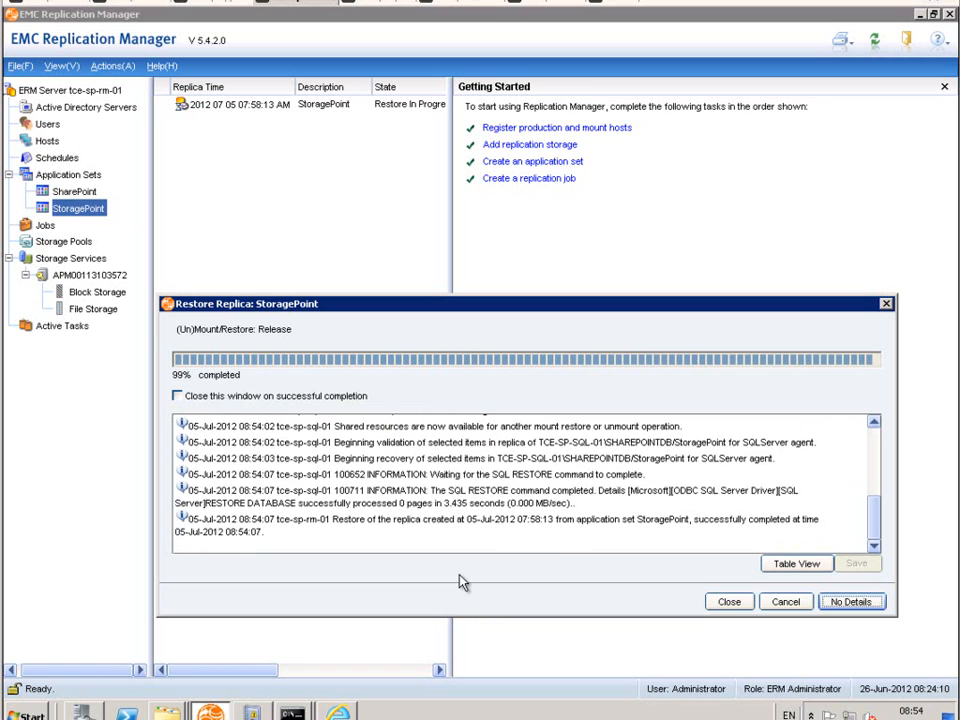
Step: Refresh the database list in SQL Server Management Studio to check the StoragePoint database, and close the Replication Manager restore progress window
left_click(377, 4)
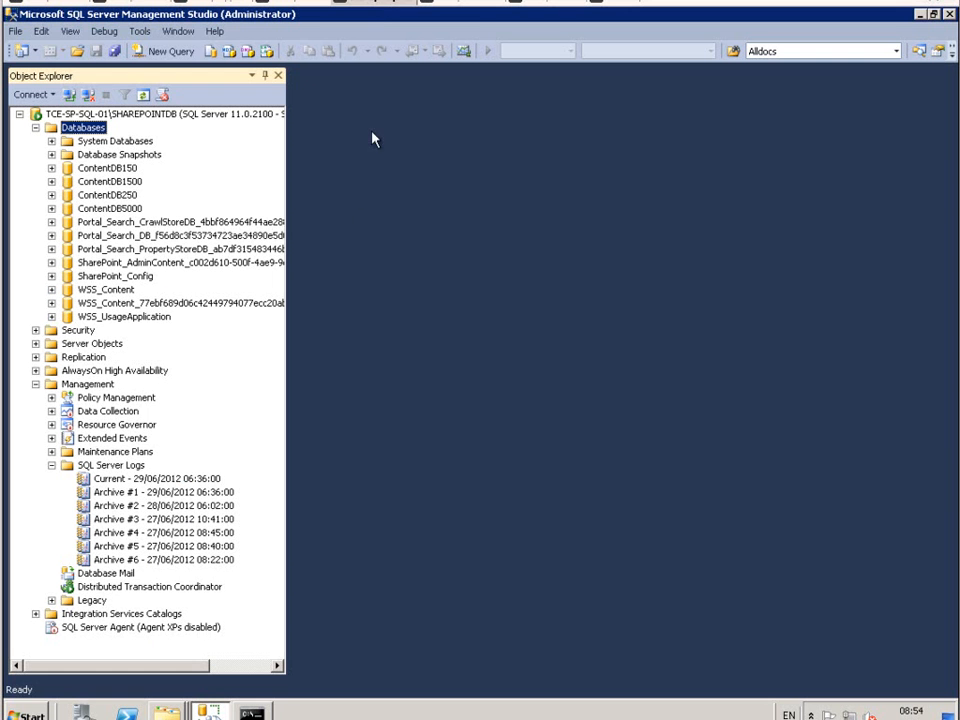
left_click(145, 96)
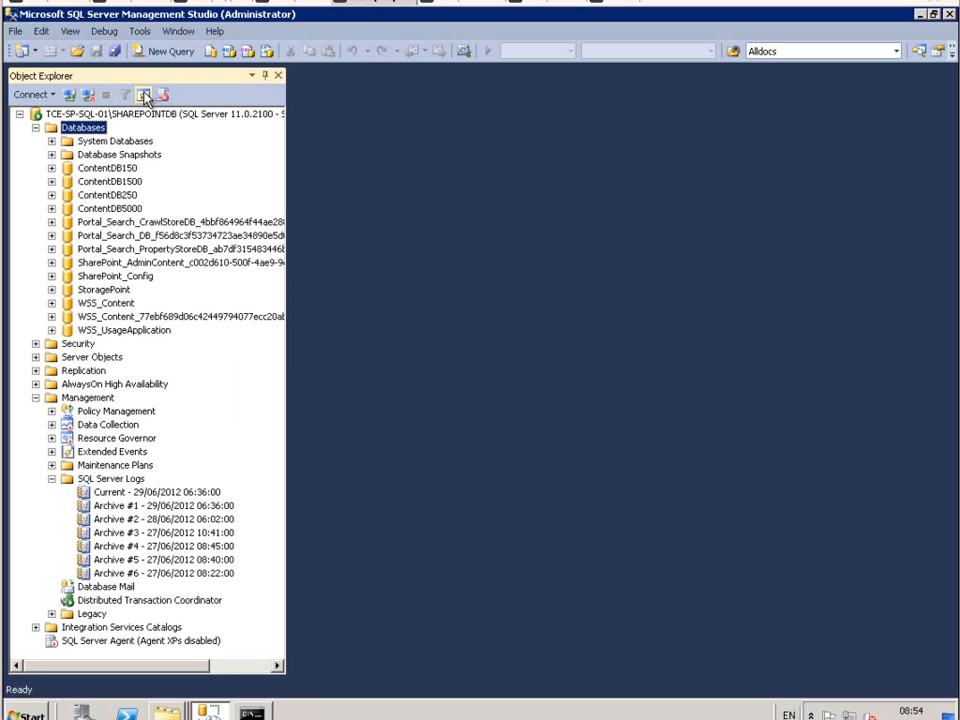
left_click(112, 276)
left_click(104, 291)
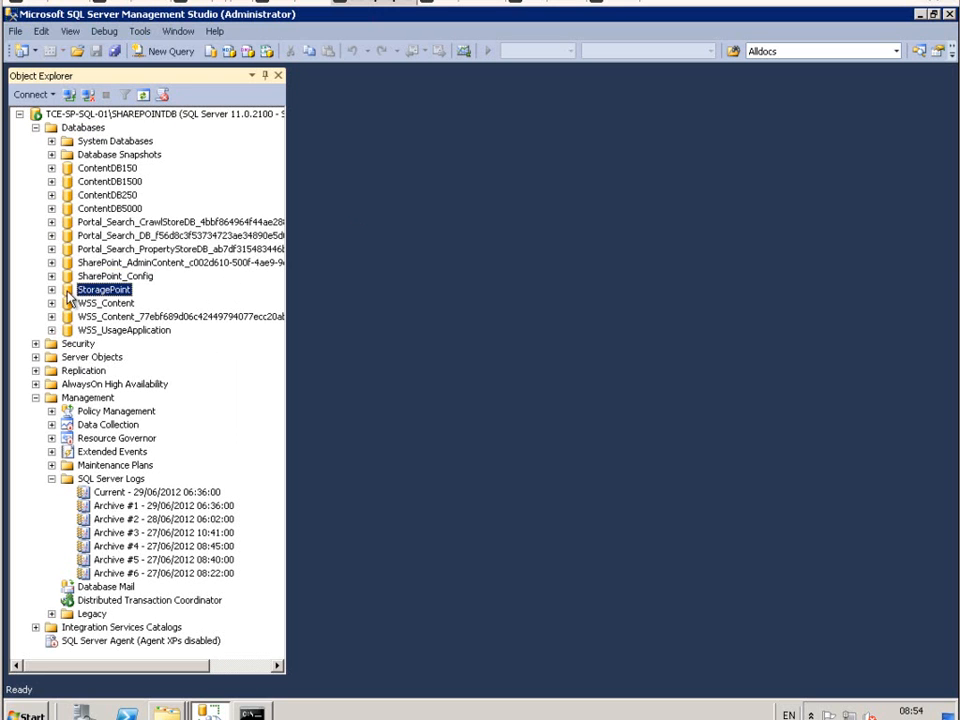
left_click(297, 3)
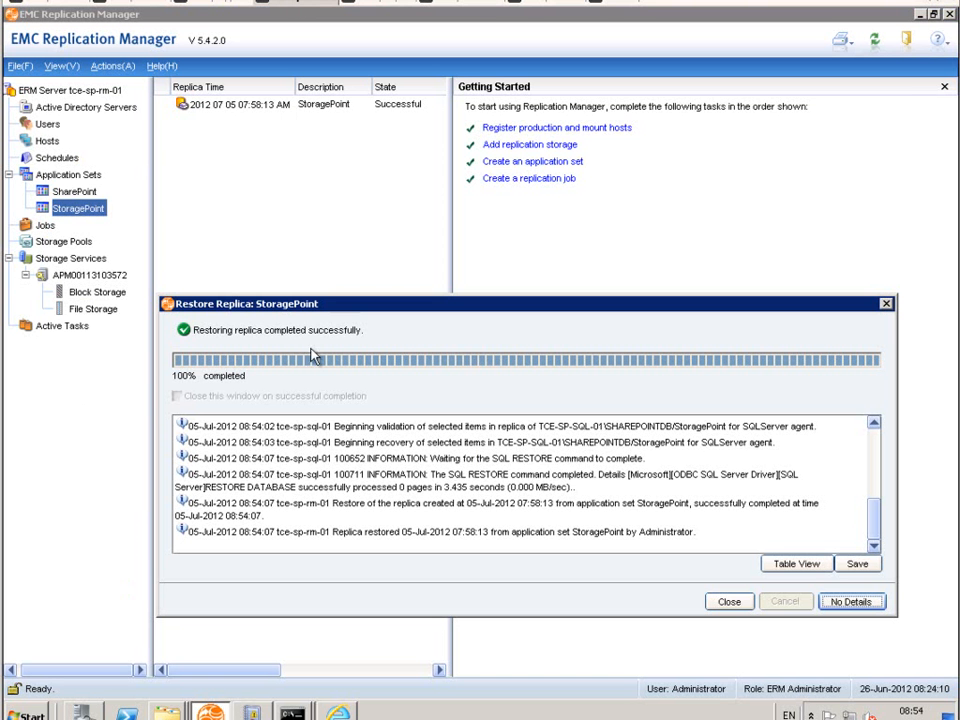
left_click(729, 601)
Step: On the SharePoint server's remote desktop, open a Command Prompt and stop the timer service with "net stop sptimerv4"
left_click(547, 3)
left_click(25, 714)
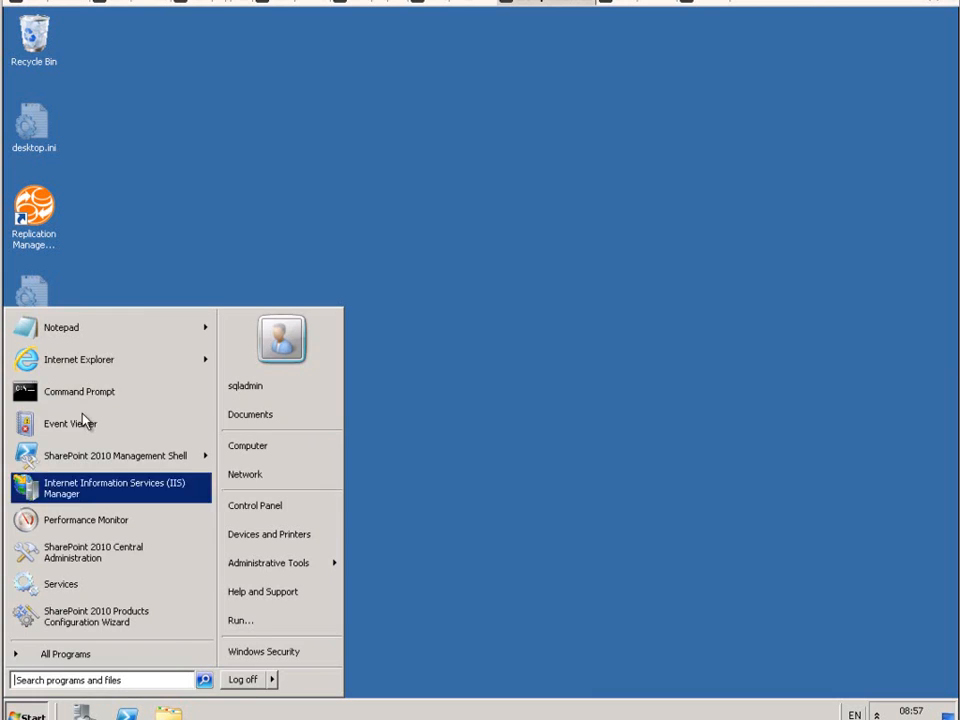
left_click(90, 392)
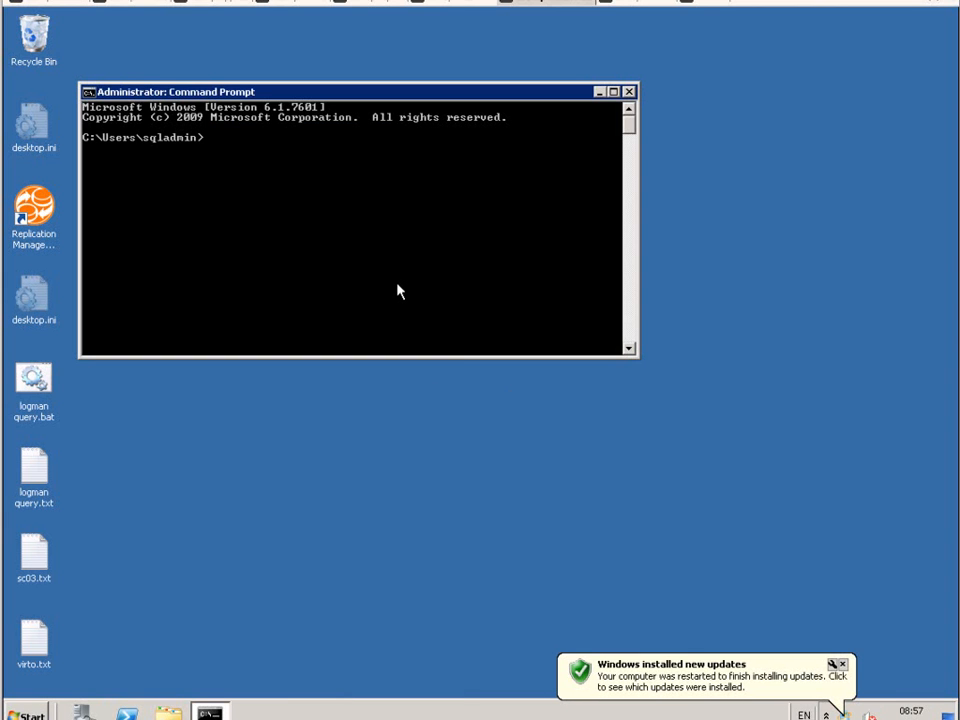
type("net stop sptimerv4")
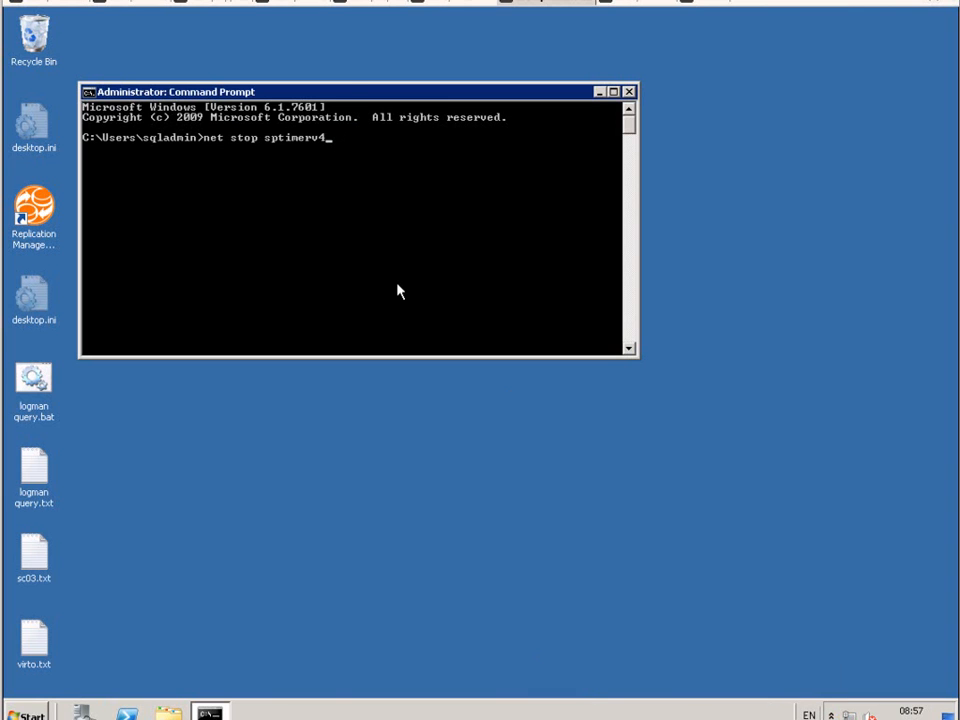
key("Return")
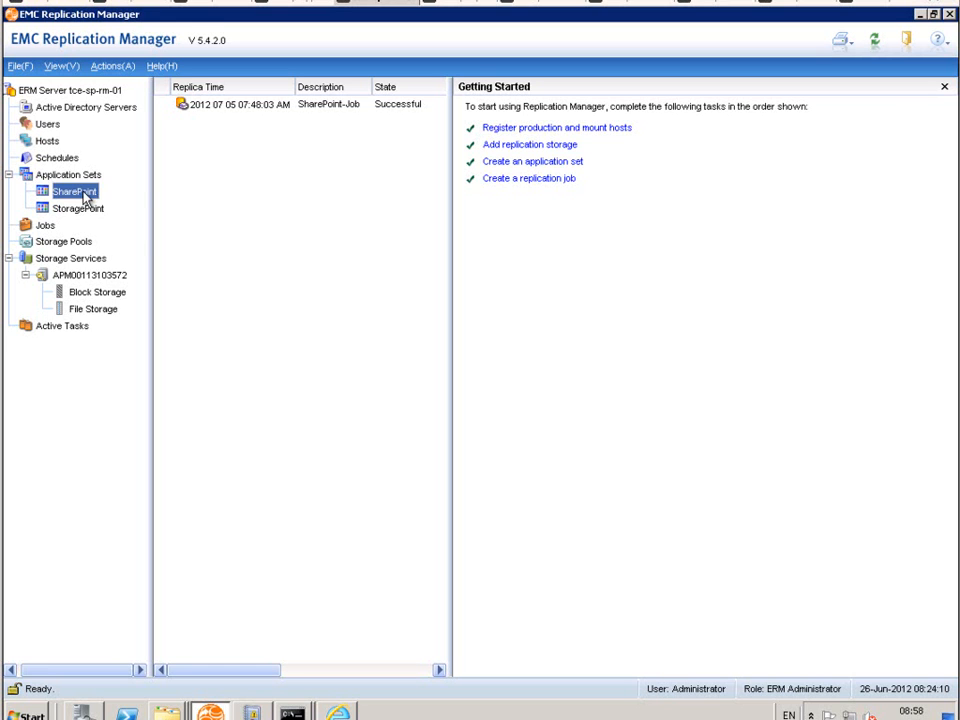
right_click(86, 198)
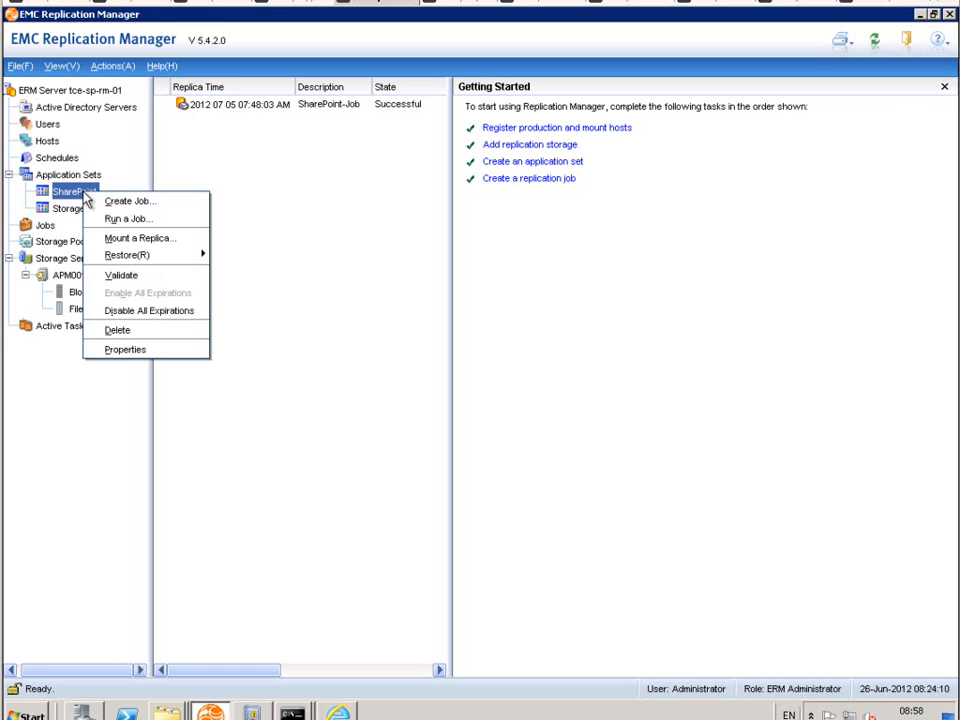
left_click(235, 257)
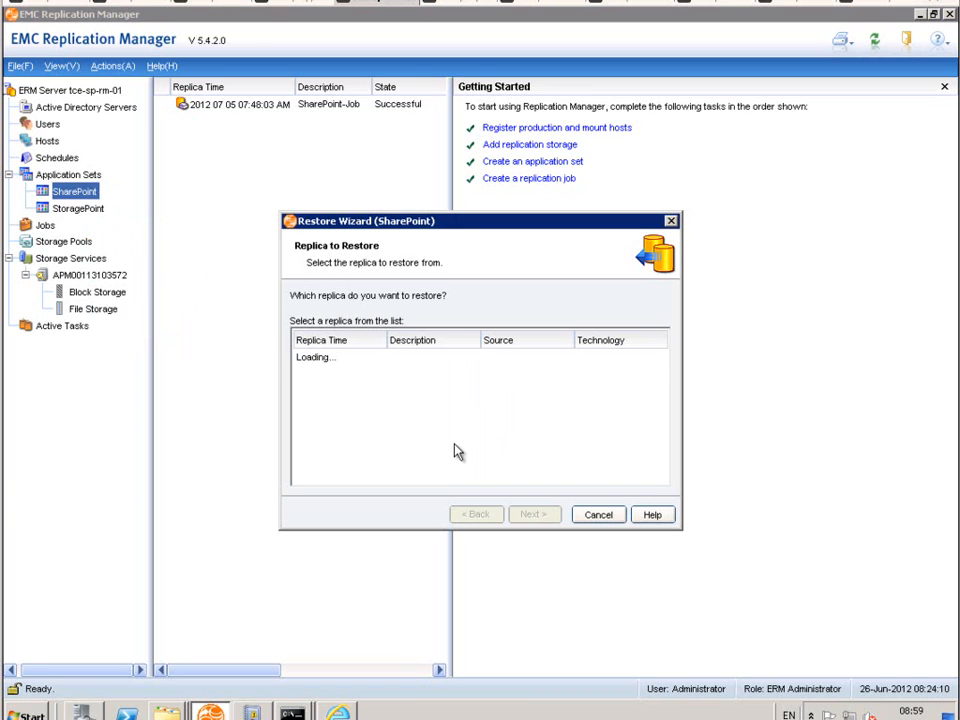
left_click(535, 516)
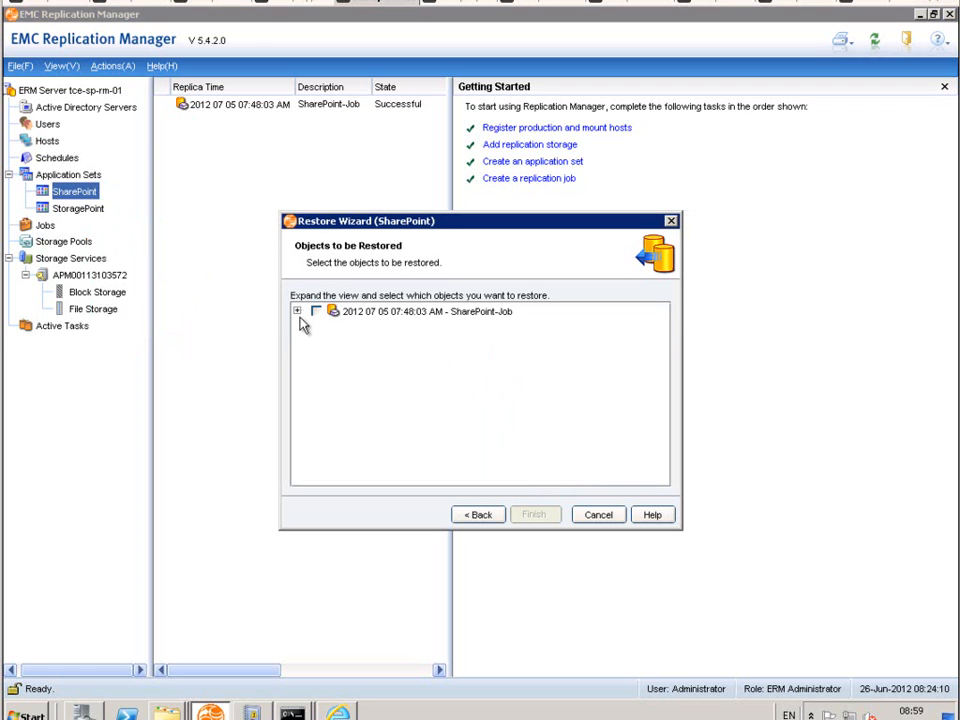
left_click(297, 312)
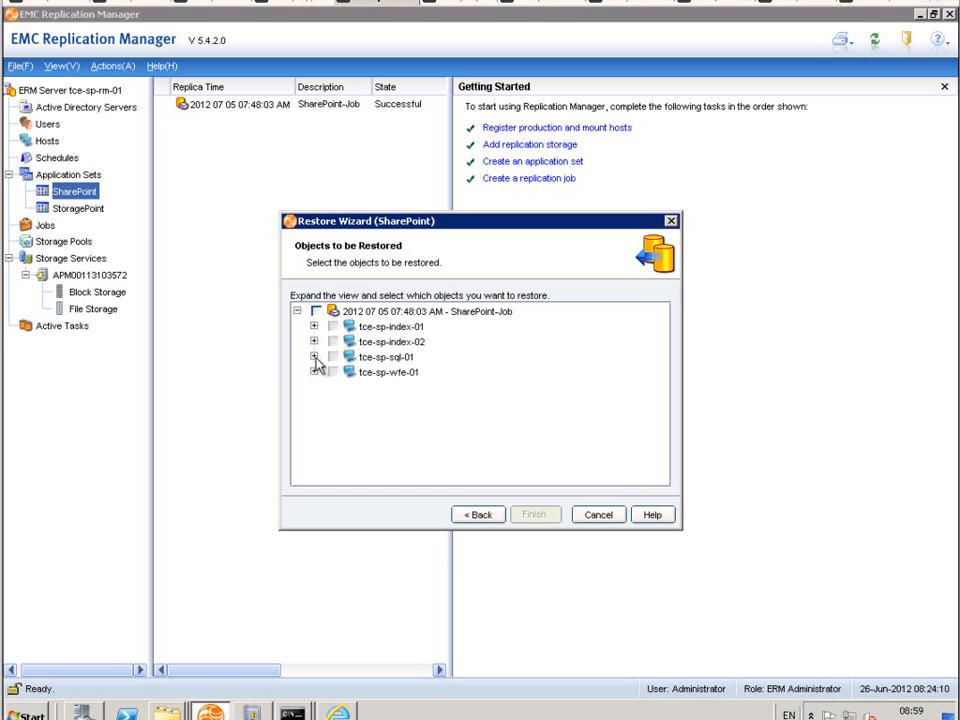
left_click(314, 356)
left_click(330, 372)
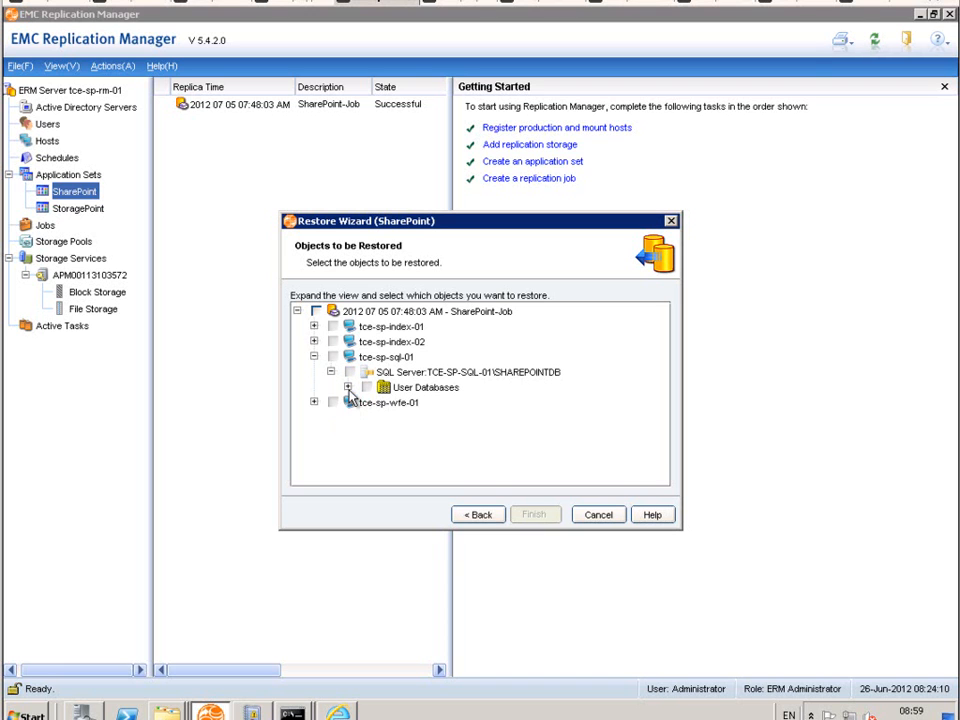
left_click(347, 387)
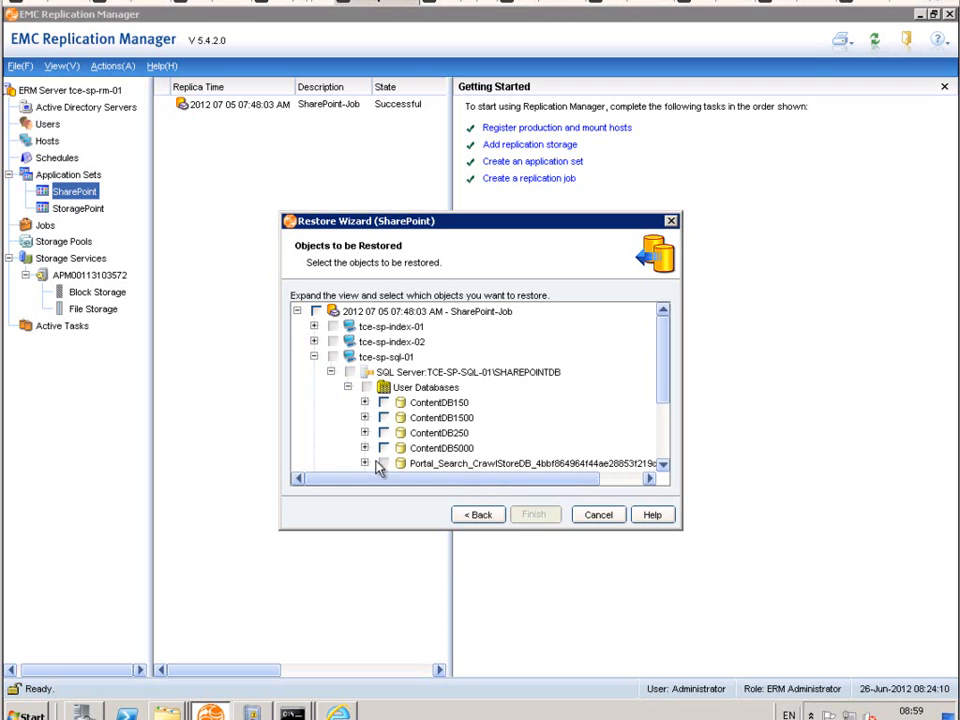
left_click(383, 432)
Step: Enable the Replace restore option for TCE-SP-SQL-01\SHAREPOINTDB, keeping Recovery selected and transaction log backup off
left_click(533, 515)
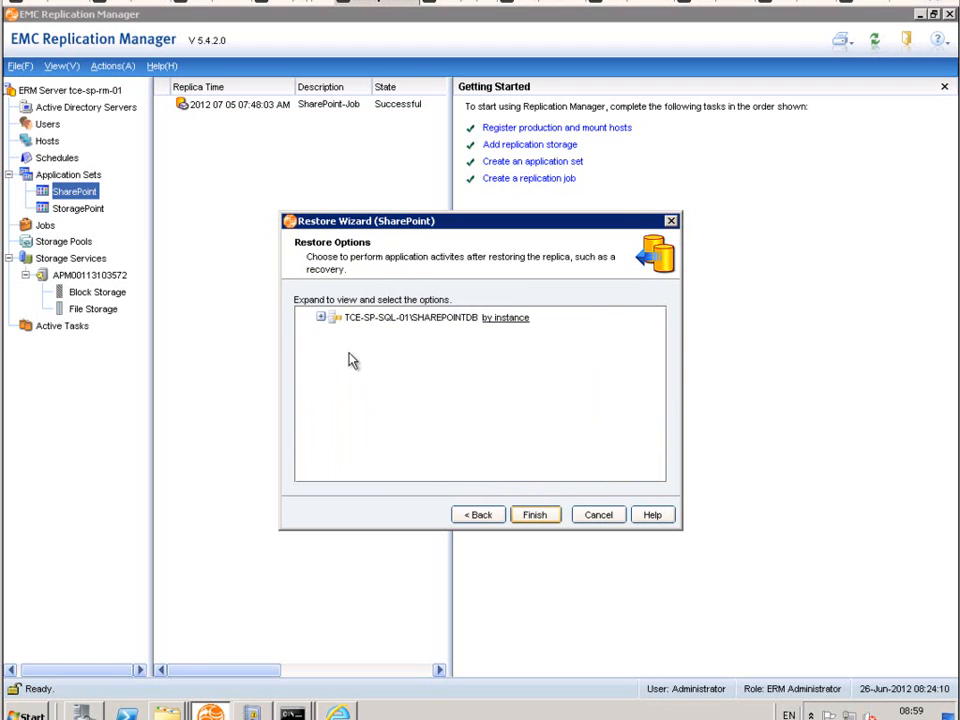
left_click(321, 318)
left_click(353, 434)
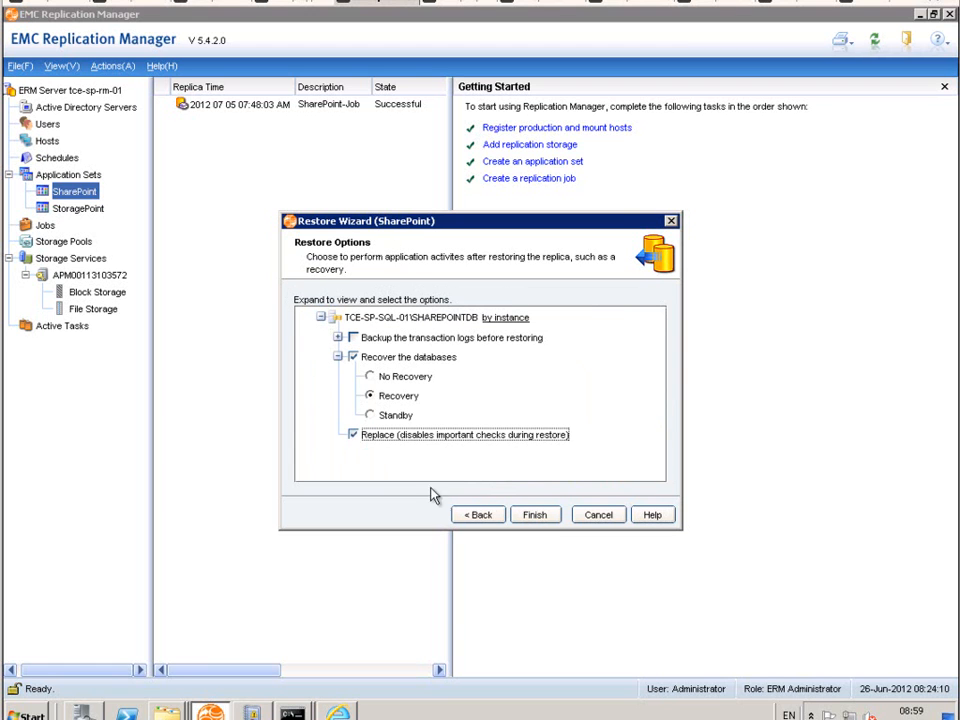
Step: Run the SharePoint replica restore, accepting the Replace and overwrite confirmations, show its details in a widened progress window, and close it once complete
left_click(535, 515)
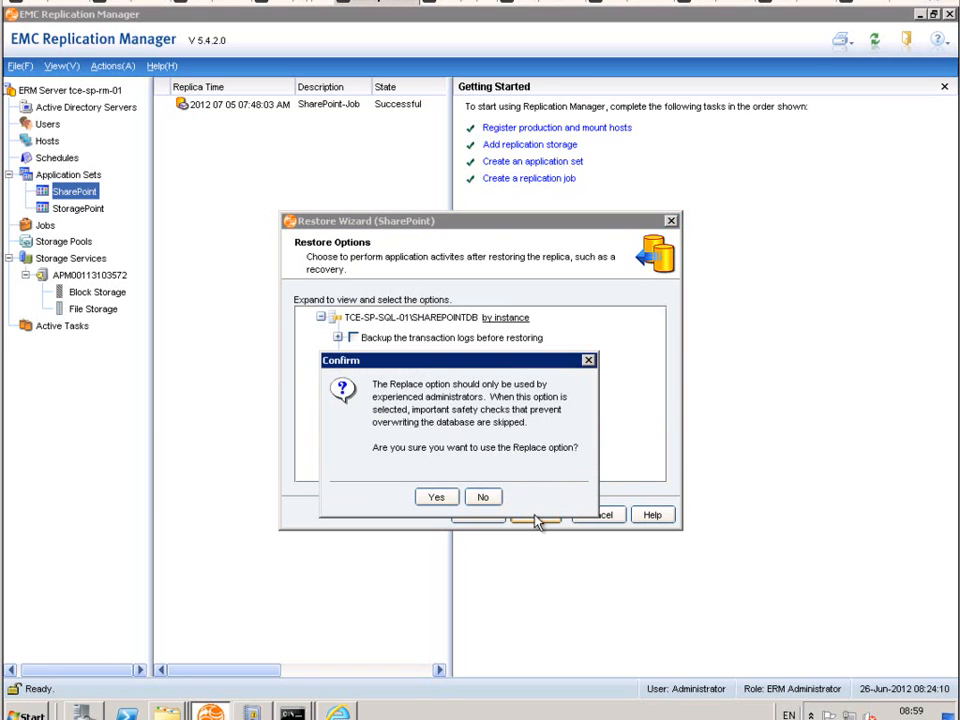
left_click(439, 498)
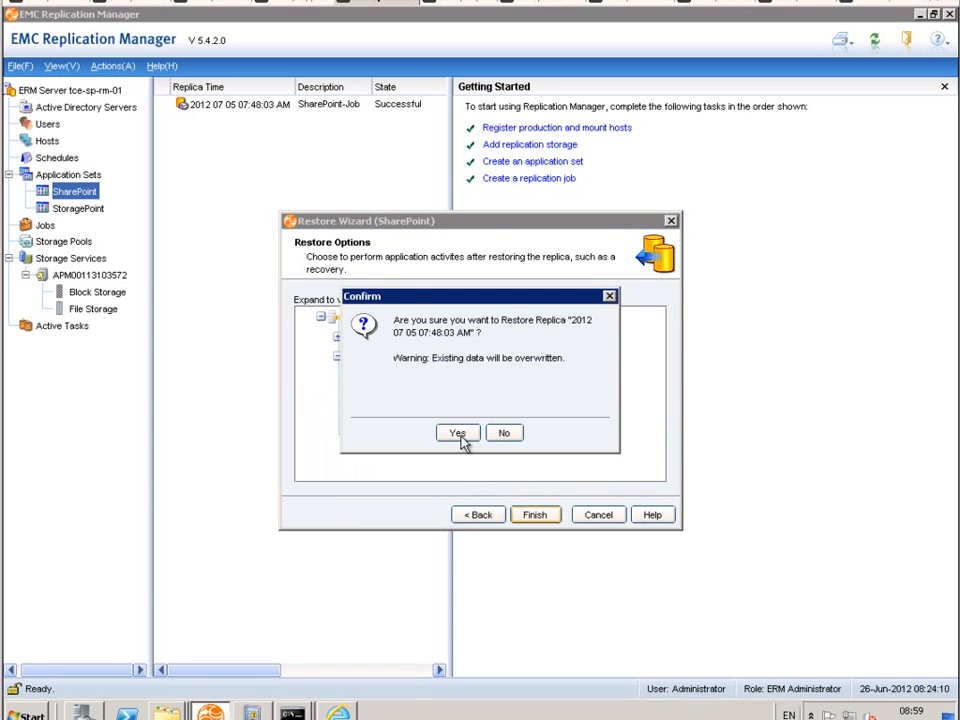
left_click(457, 433)
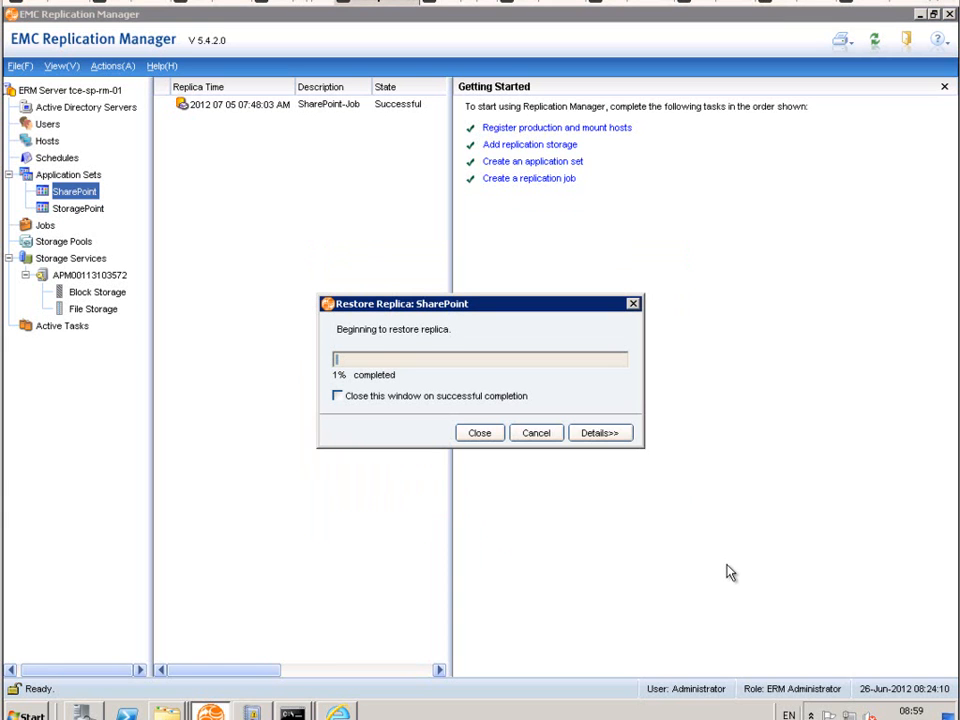
left_click(612, 437)
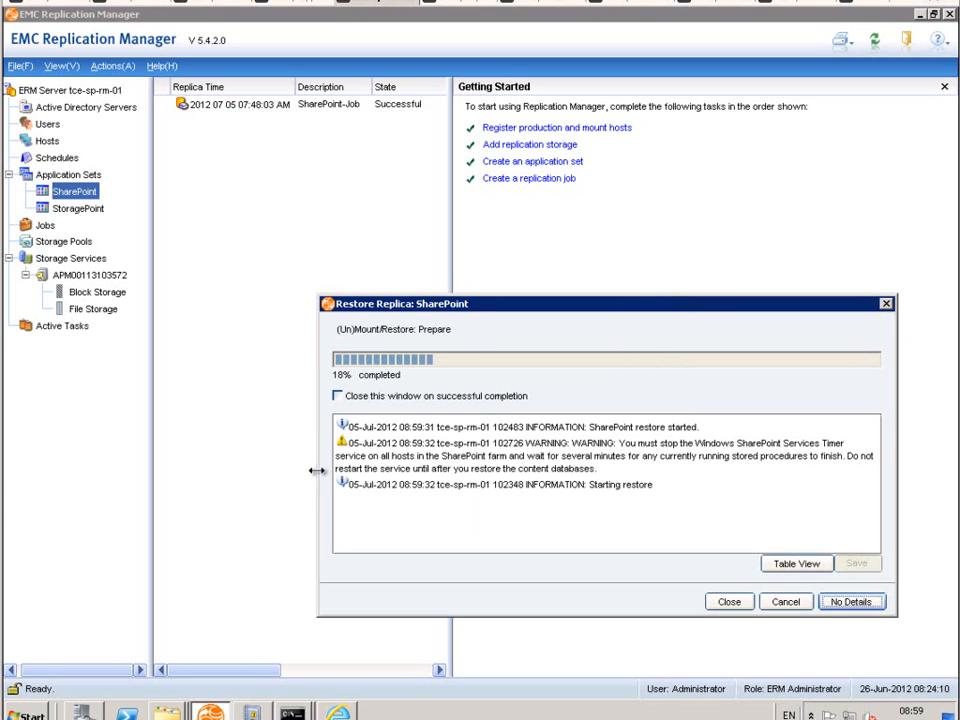
left_click_drag(318, 473, 176, 476)
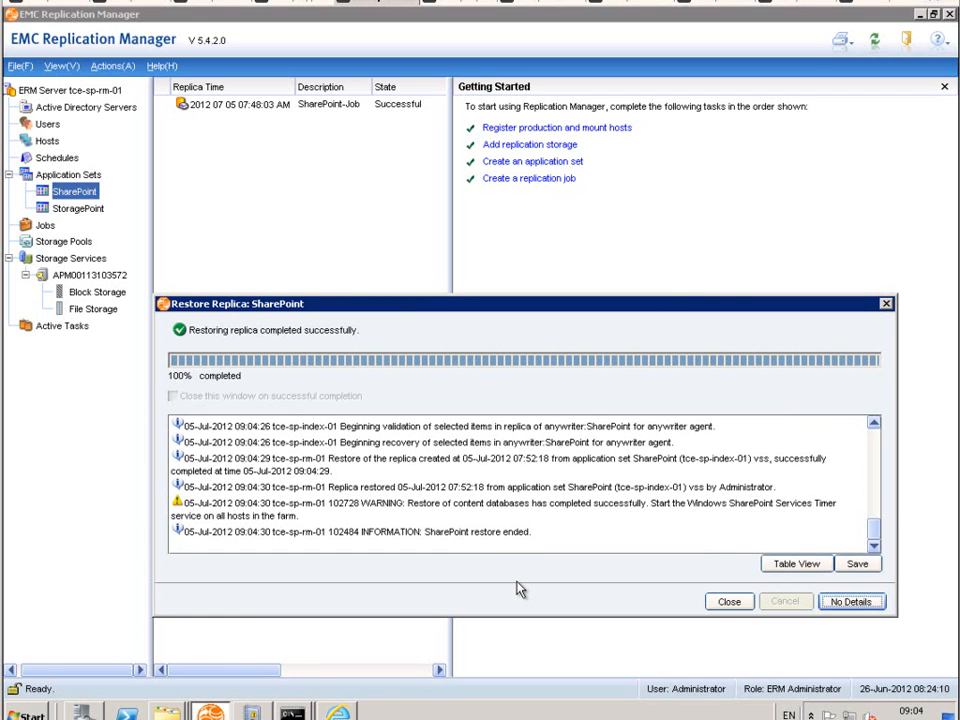
left_click(722, 603)
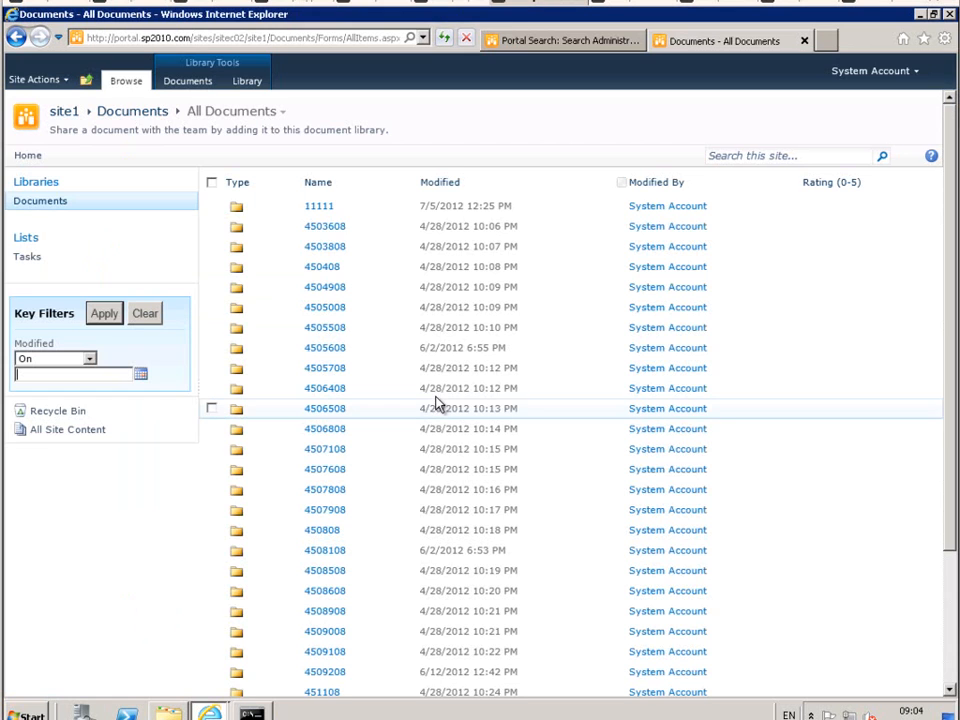
Step: On the SharePoint server's browser, check the contents of folder 11111 in site1's Documents library and return to the library's folder list
left_click(317, 207)
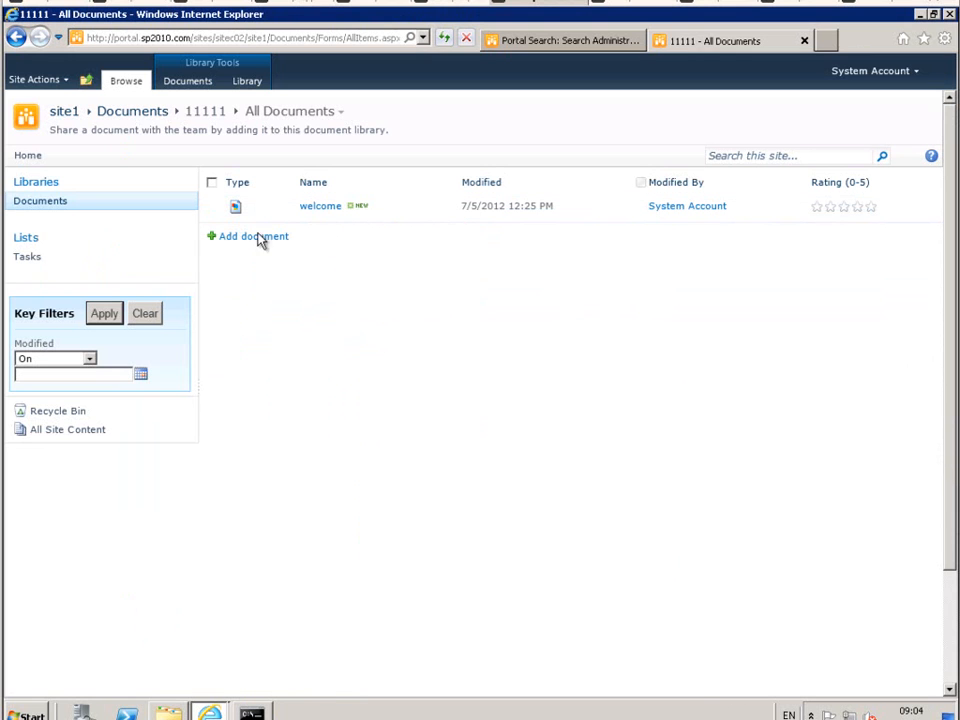
left_click(140, 113)
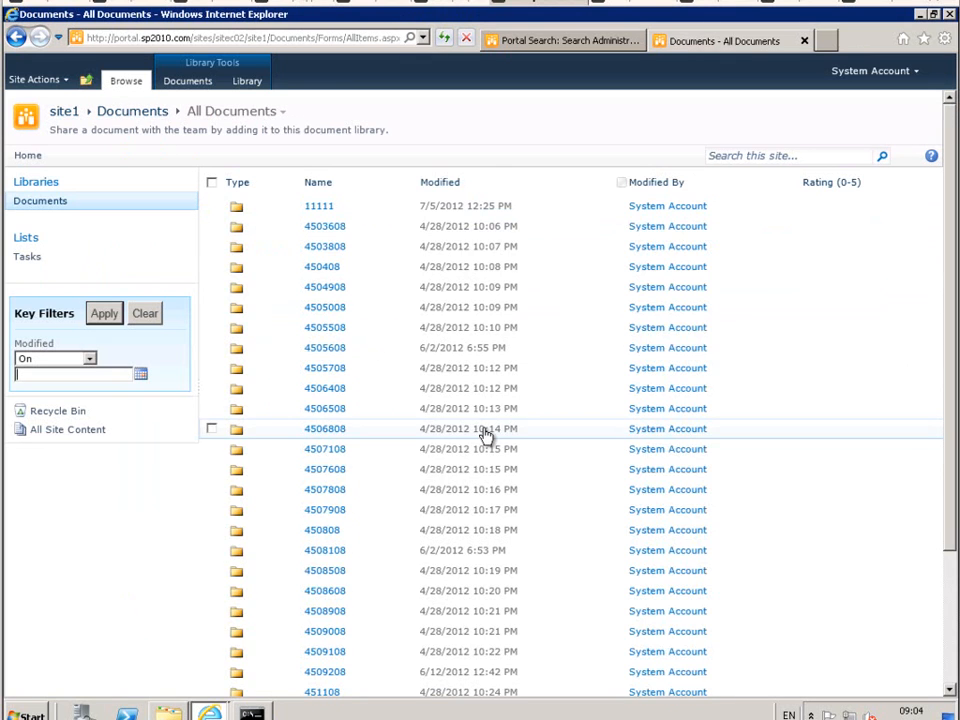